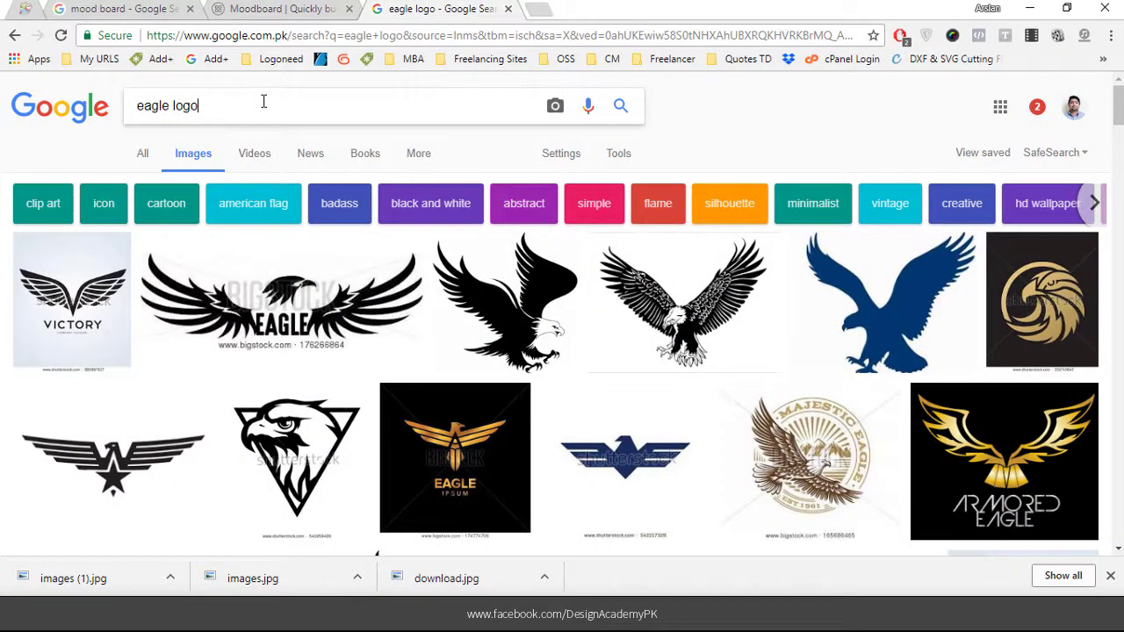
- Find the black eagle head inside a crescent circle and save it as images.png in the eagle logo folder
scroll(572, 326, down, 2)
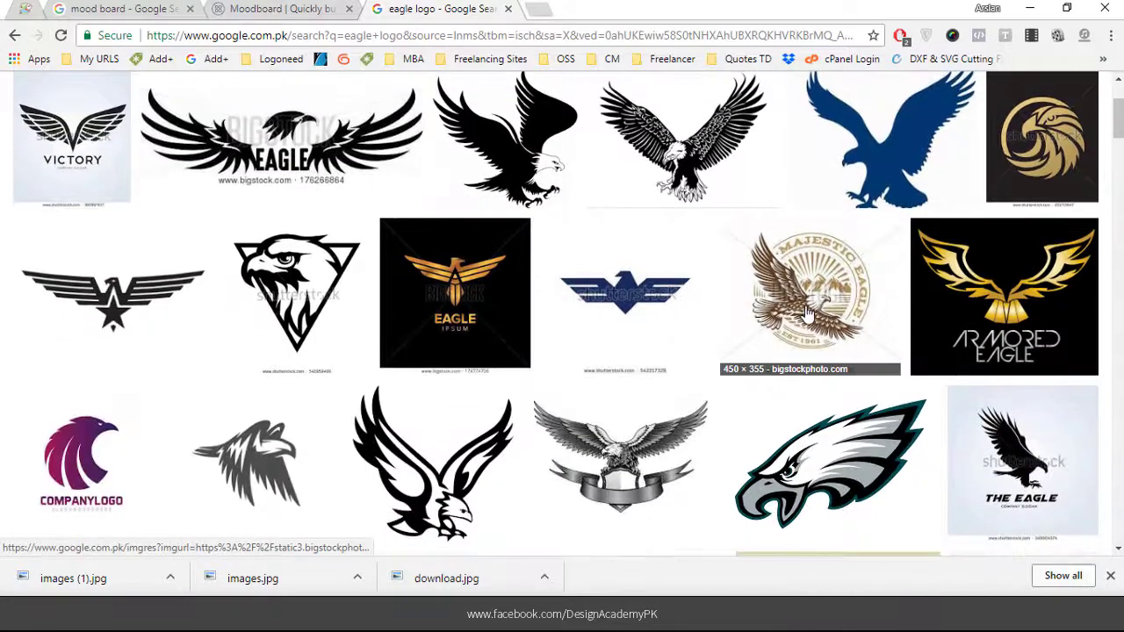
scroll(894, 313, down, 1)
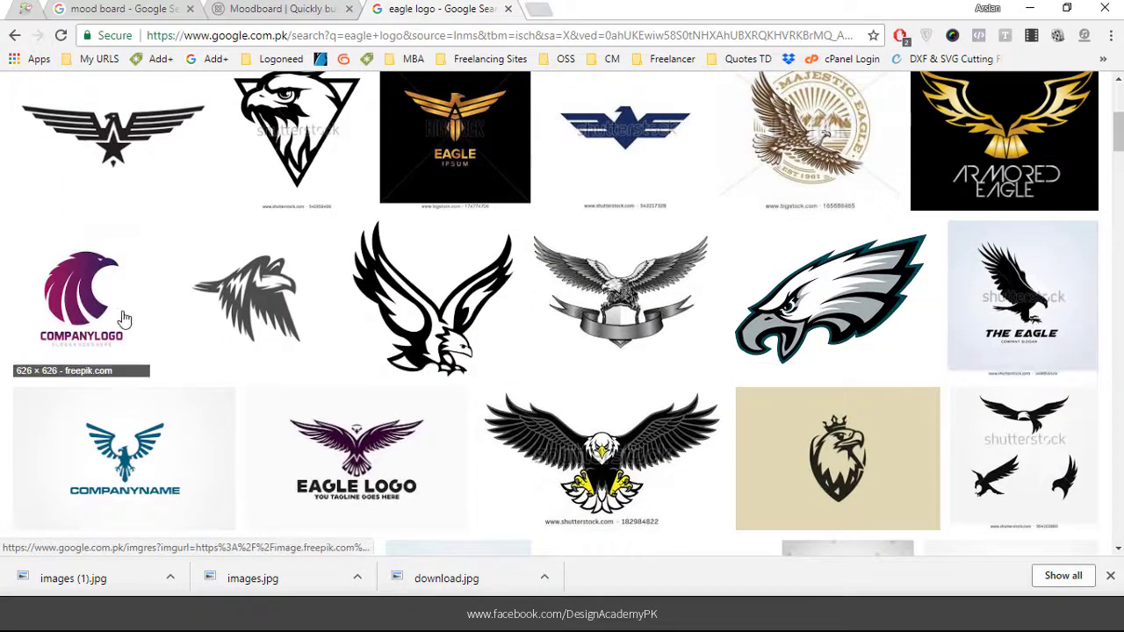
scroll(119, 314, down, 1)
scroll(99, 244, down, 3)
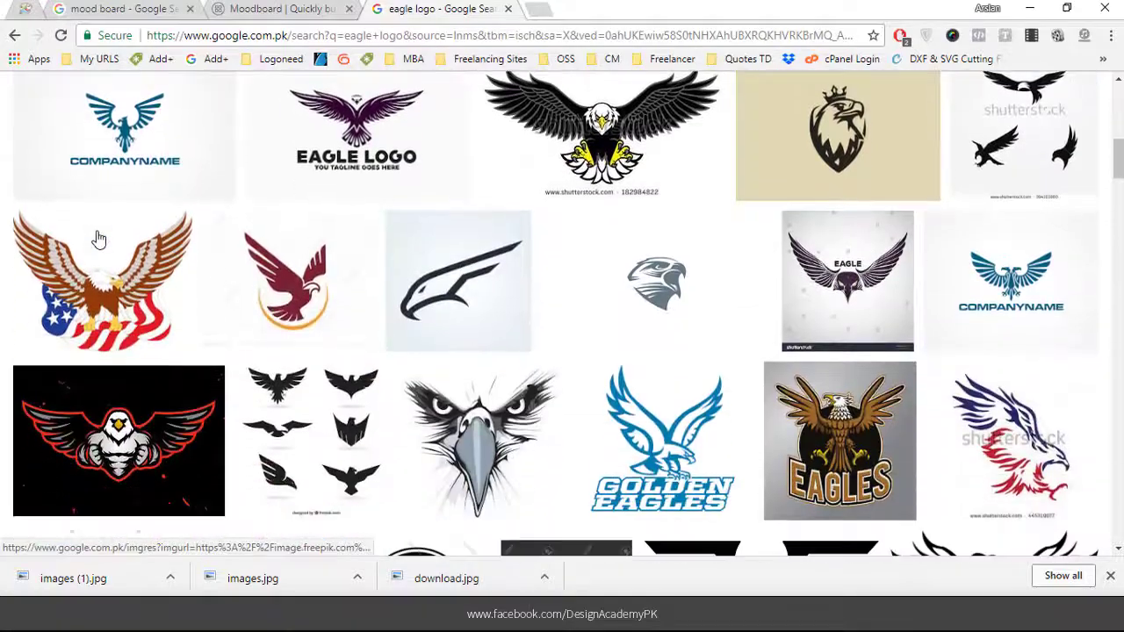
scroll(911, 325, down, 3)
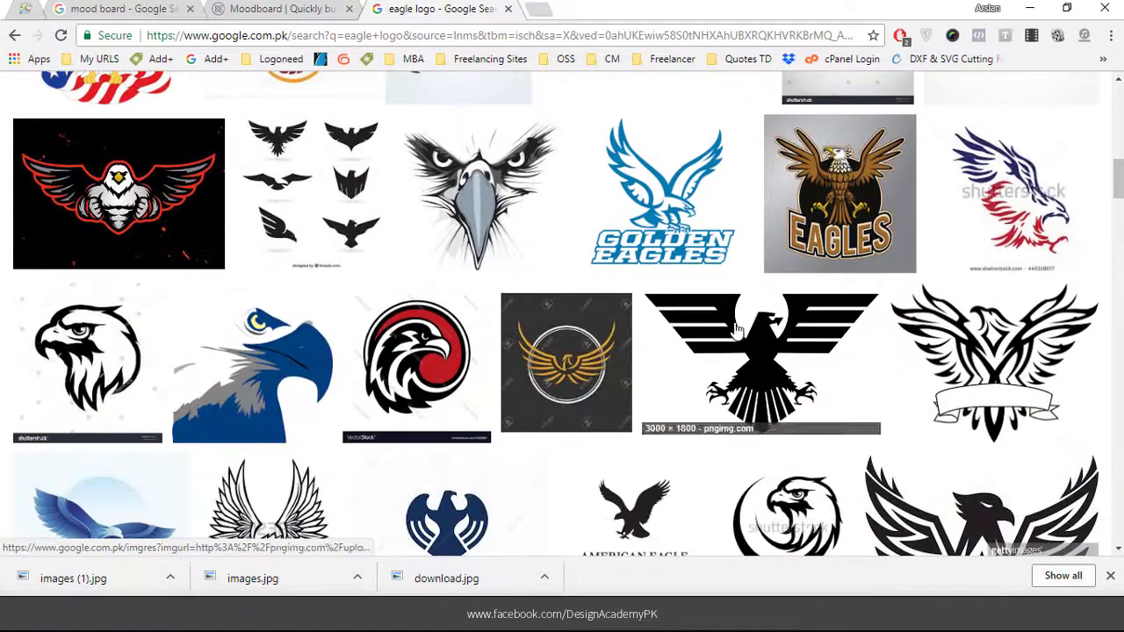
scroll(231, 323, down, 3)
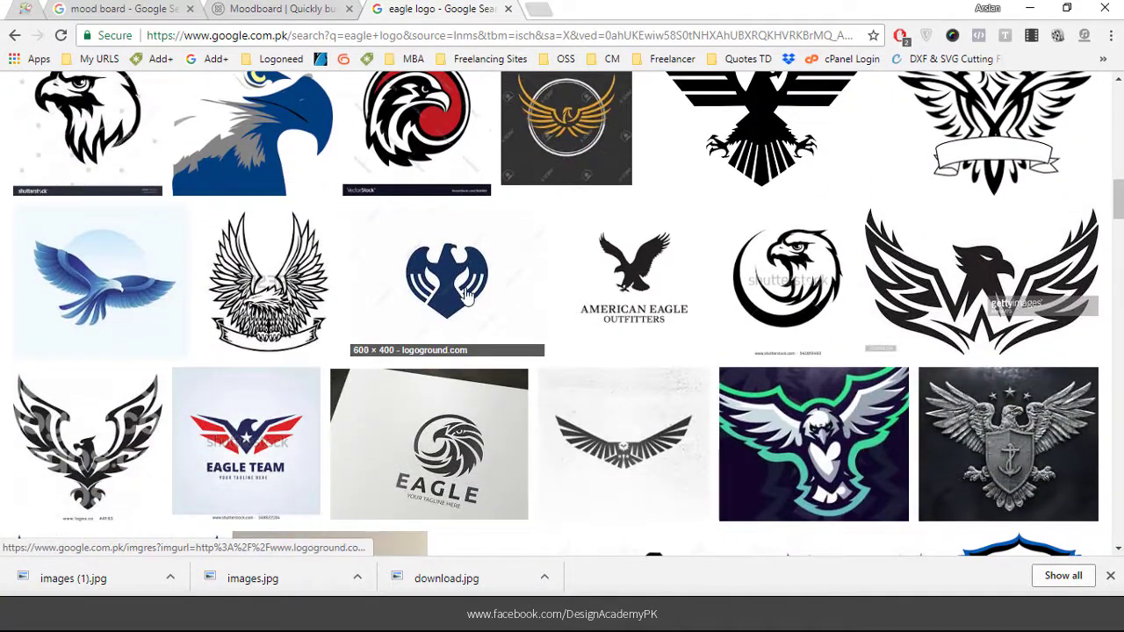
click(805, 272)
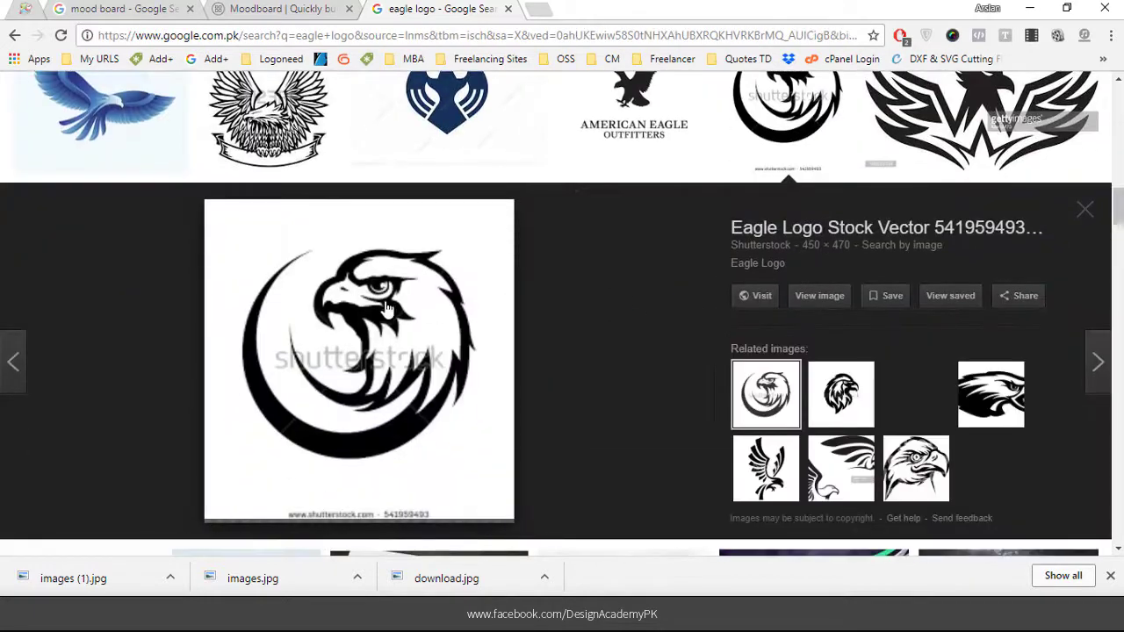
right_click(383, 303)
click(446, 441)
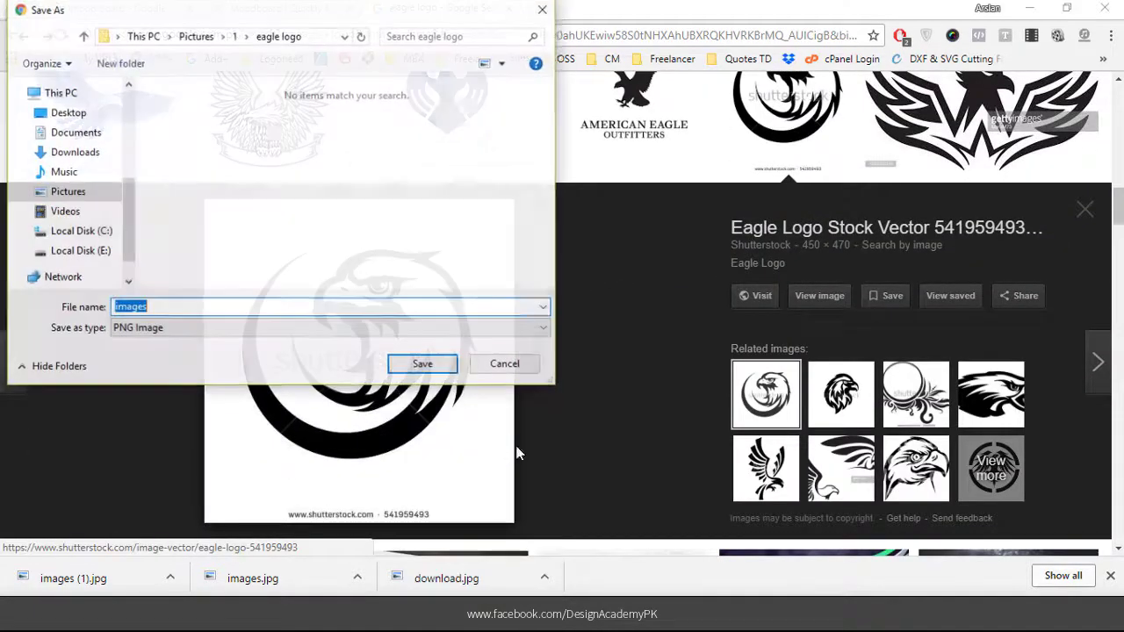
click(423, 367)
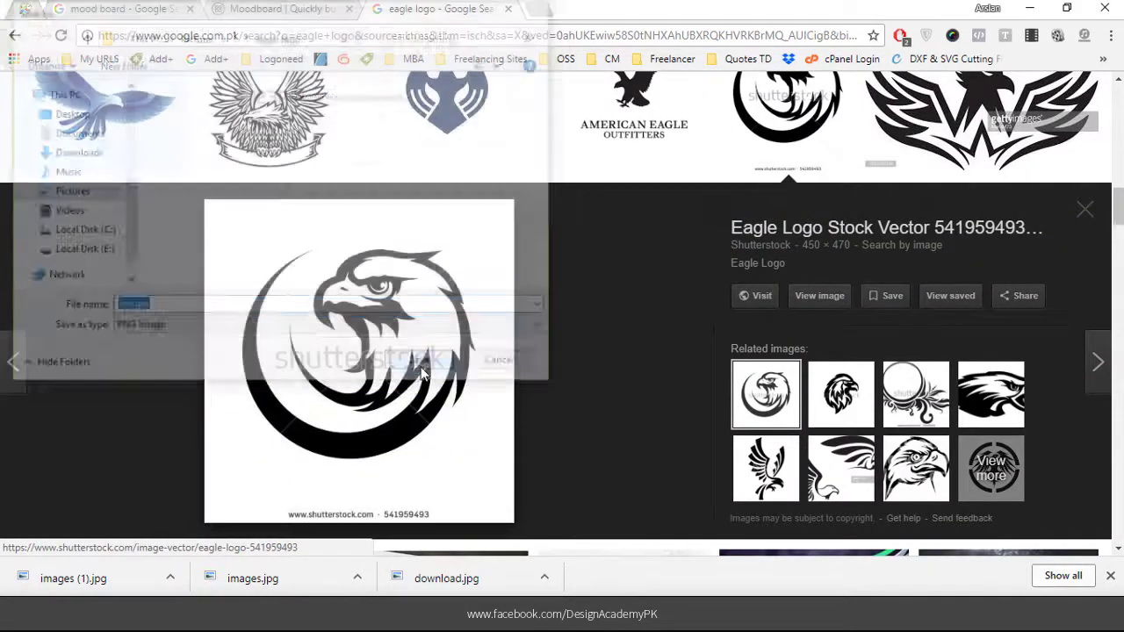
- Find the grey round eagle logo captioned "EAGLE Company Slogan" and save its image as images (2).jpg
scroll(595, 360, down, 5)
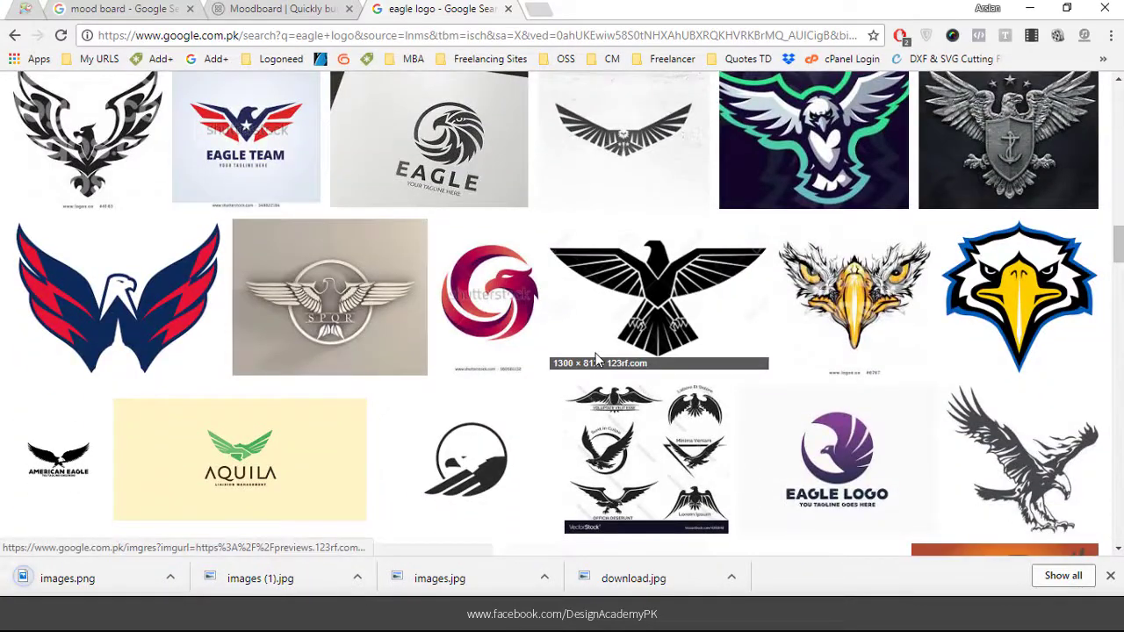
scroll(512, 328, down, 3)
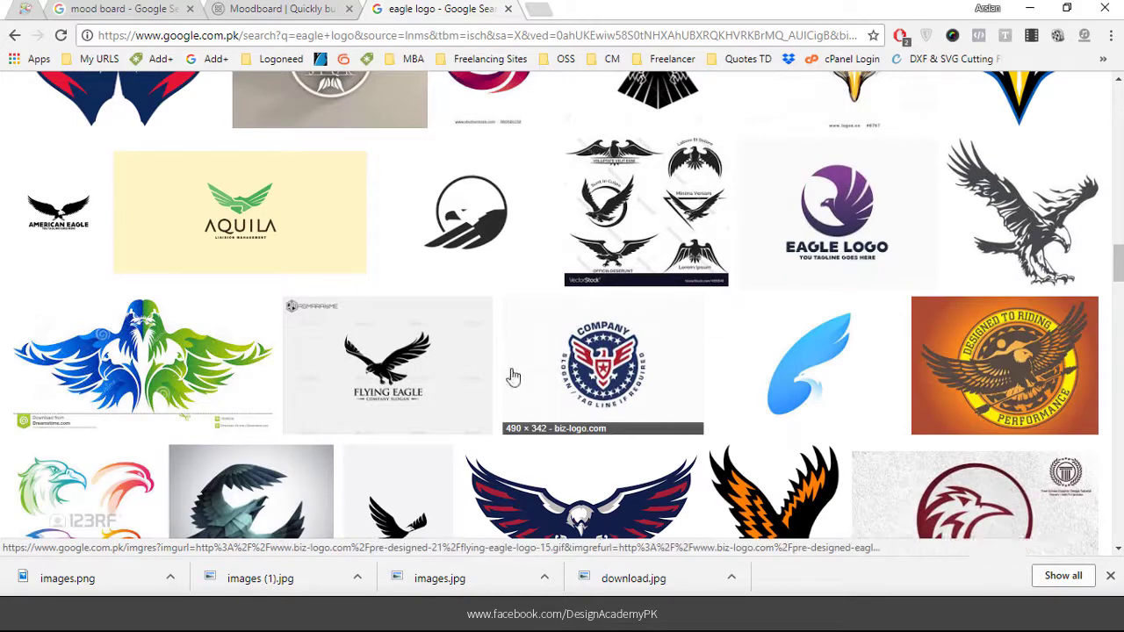
scroll(510, 376, down, 4)
scroll(384, 360, down, 4)
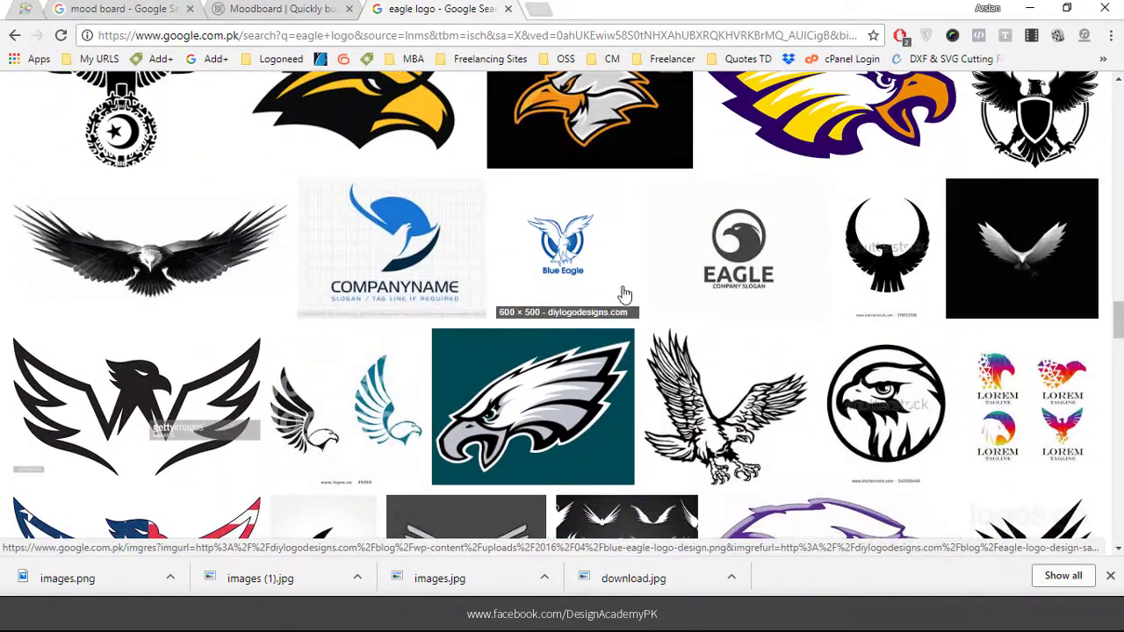
right_click(740, 249)
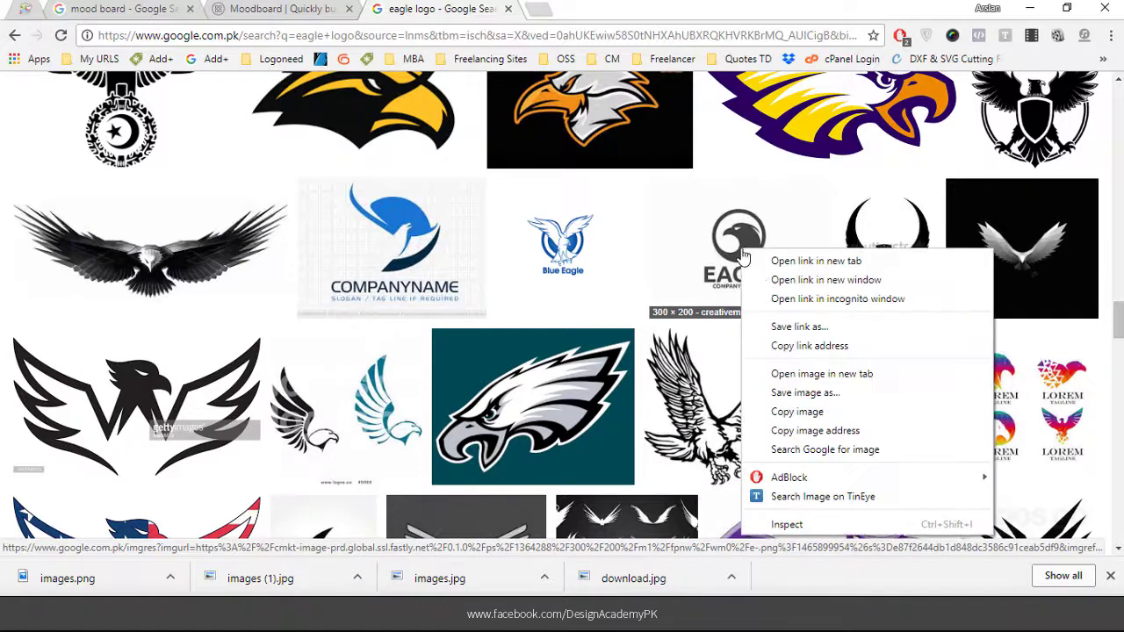
click(820, 393)
click(432, 368)
- Find the black bird logo with swooping wing feathers on a light background and save it as images (3).jpg
scroll(483, 336, down, 4)
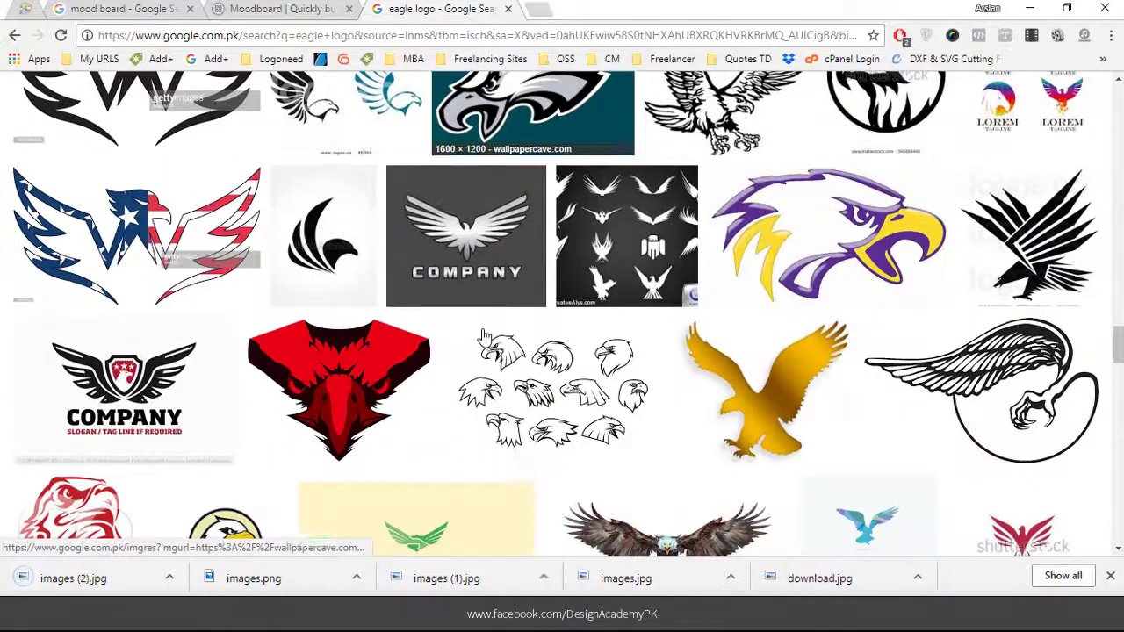
scroll(483, 336, down, 3)
scroll(483, 336, down, 2)
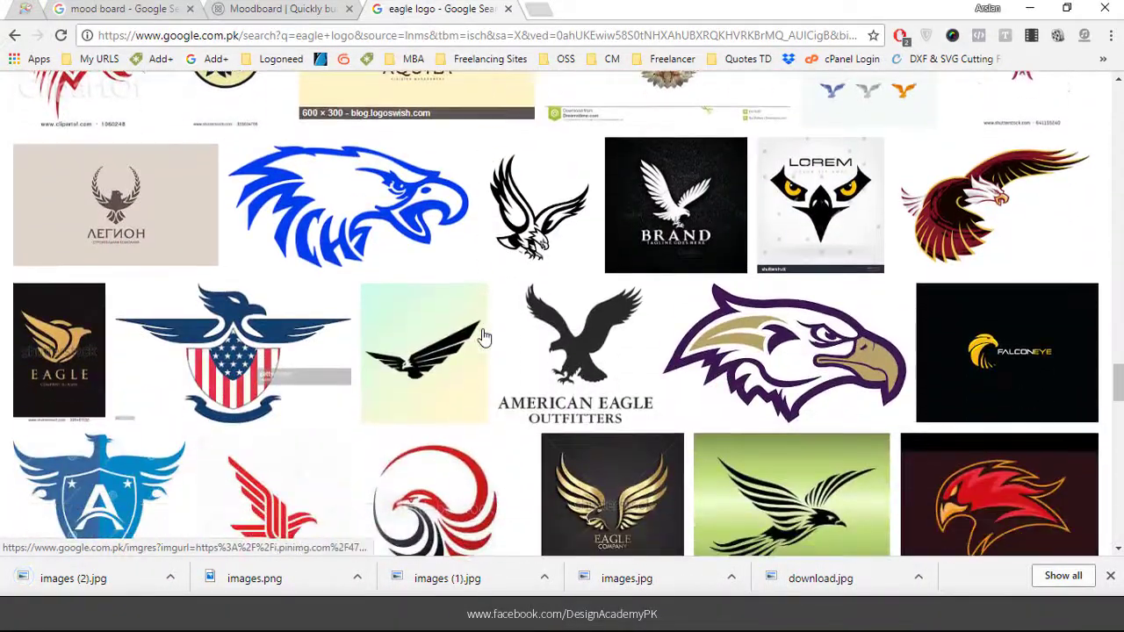
scroll(483, 334, up, 5)
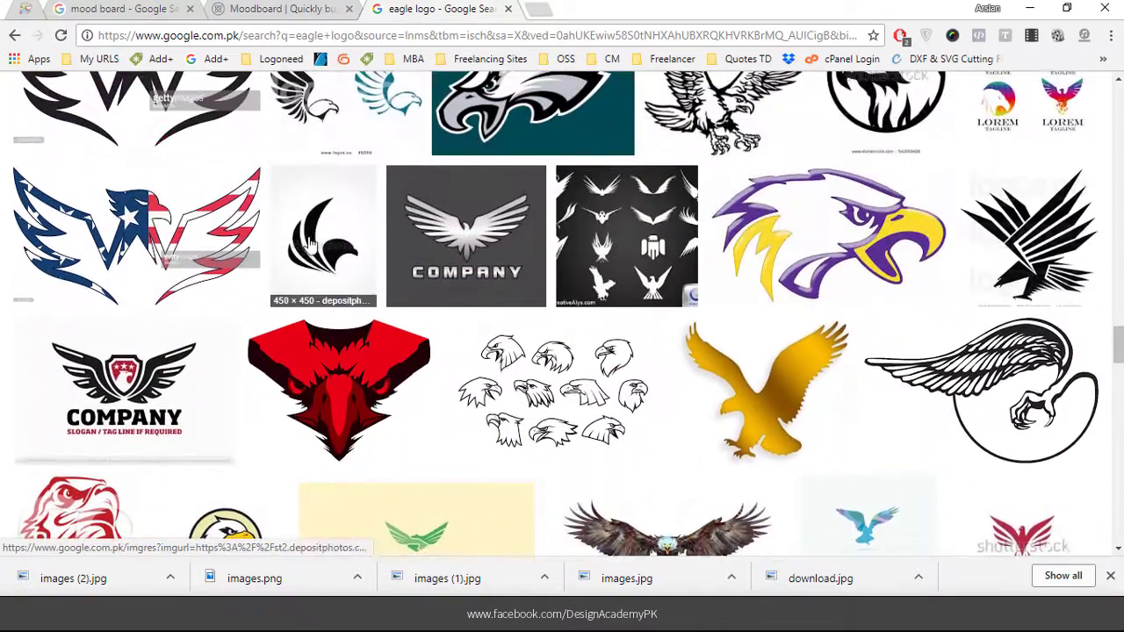
right_click(310, 246)
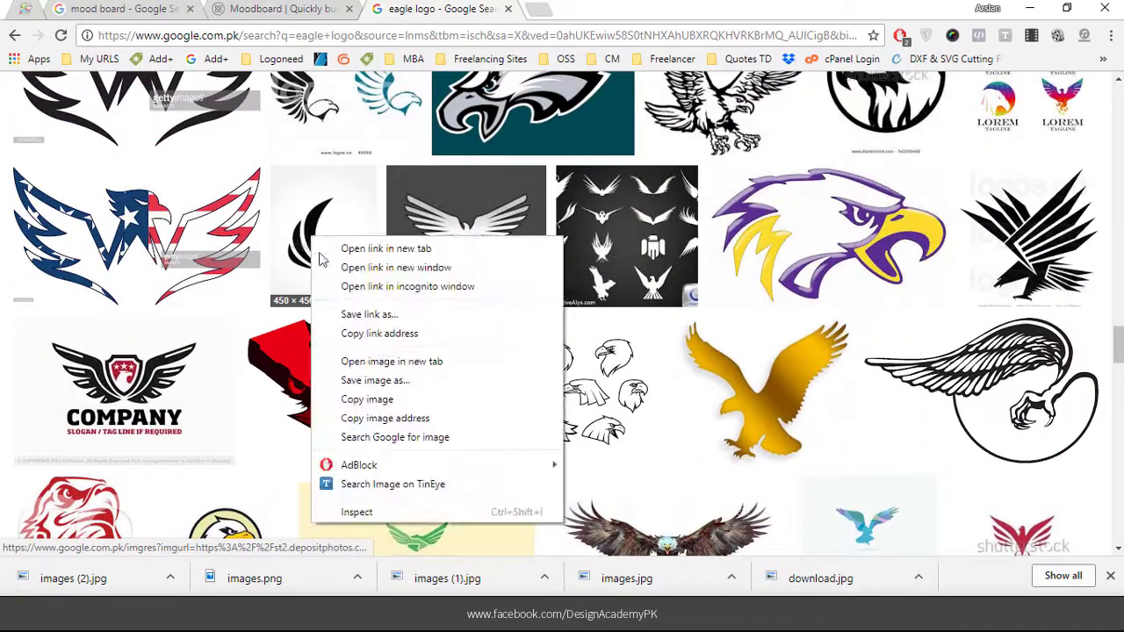
click(377, 383)
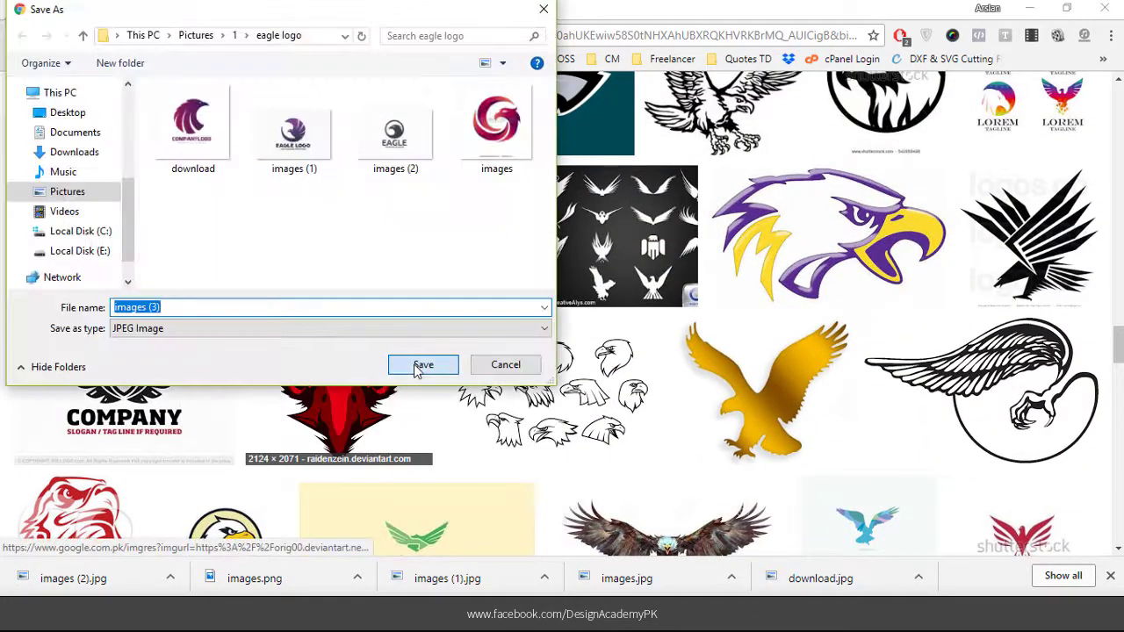
click(424, 364)
- Find the circular red and black swoosh eagle logo and save it as images (4).jpg in the eagle logo folder
scroll(412, 371, down, 5)
scroll(415, 371, down, 3)
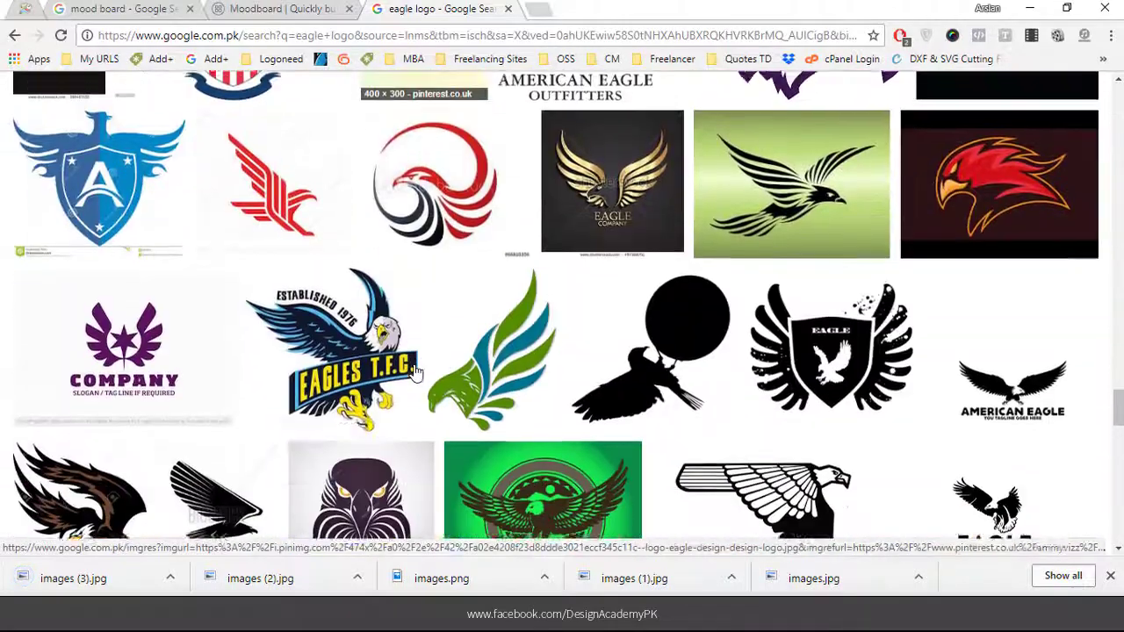
right_click(439, 193)
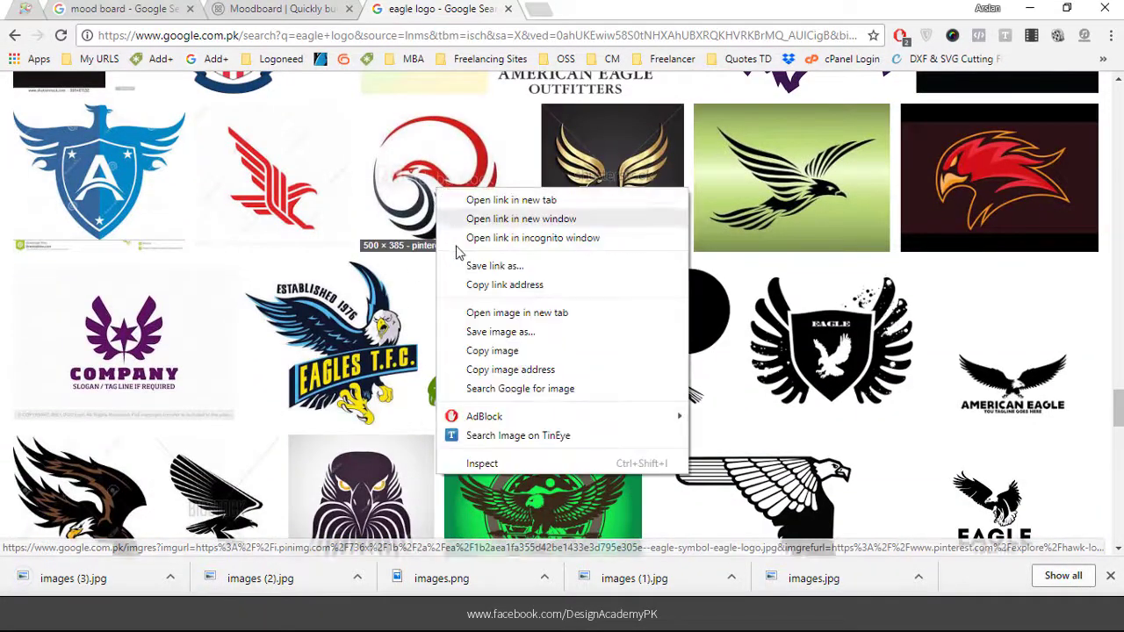
click(504, 329)
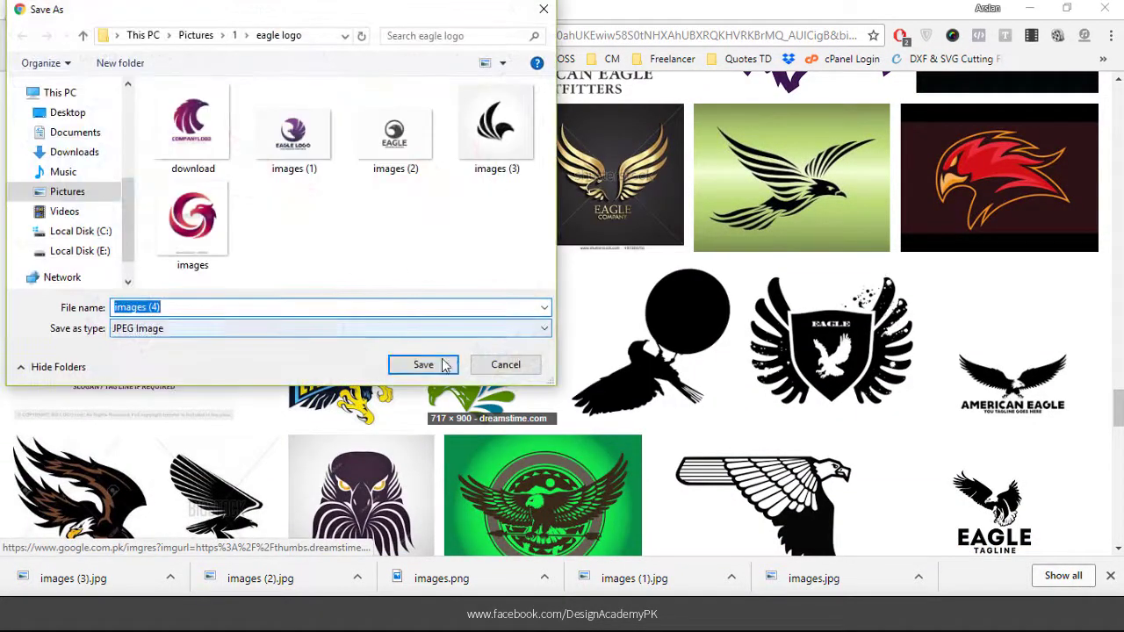
click(435, 363)
- Switch to the gomoodboard.com page and start a new blank moodboard
scroll(433, 368, down, 4)
scroll(436, 370, down, 6)
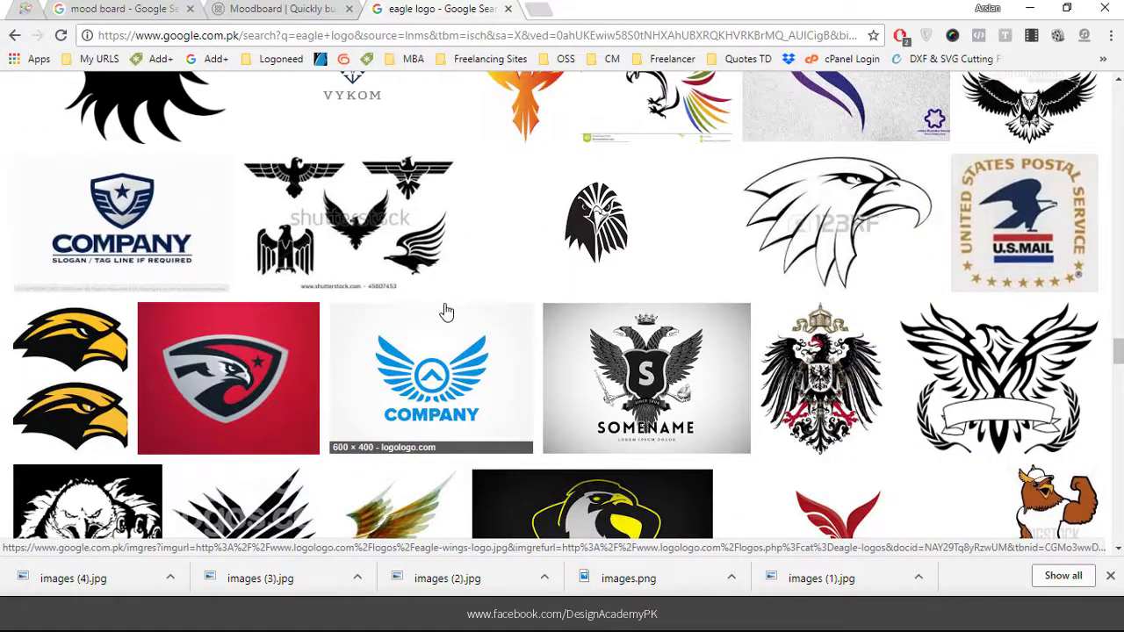
click(281, 9)
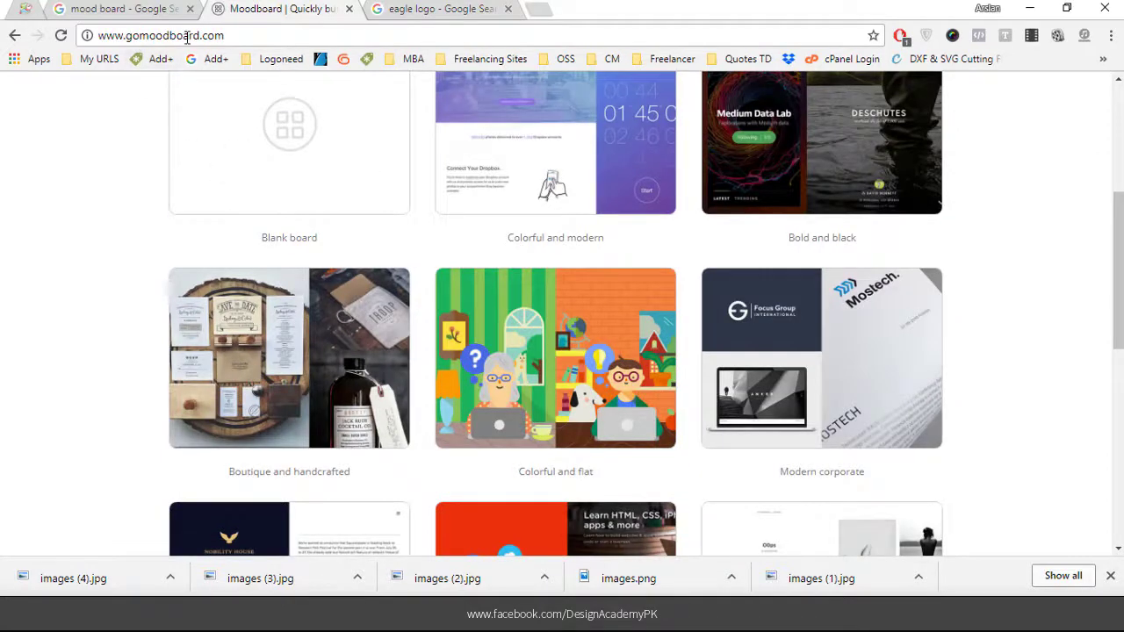
scroll(57, 281, up, 4)
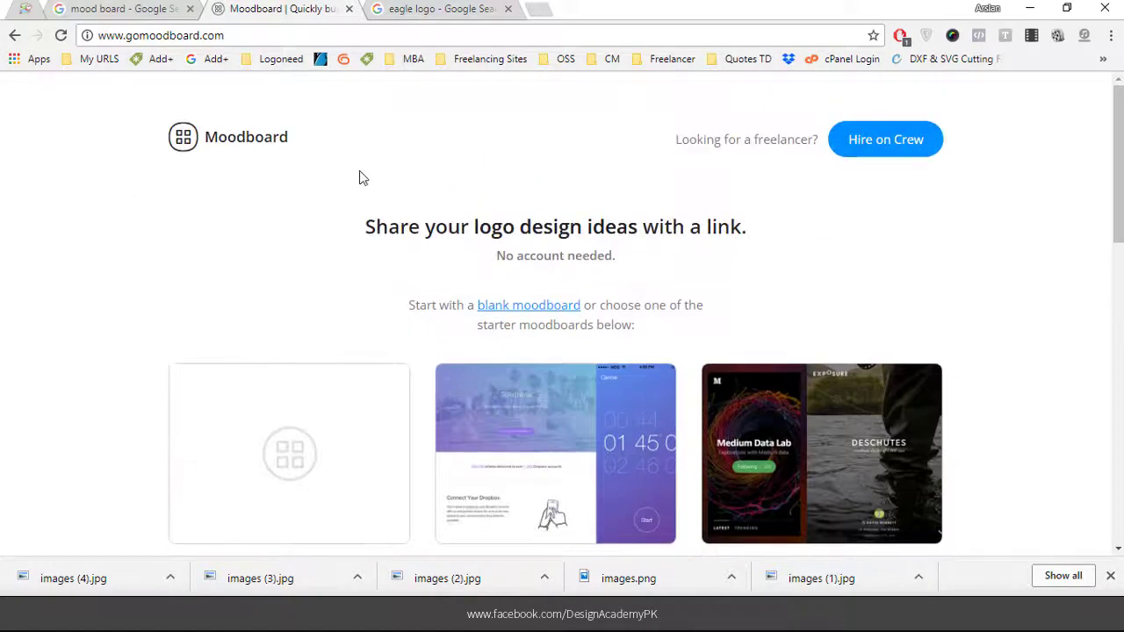
scroll(290, 322, down, 2)
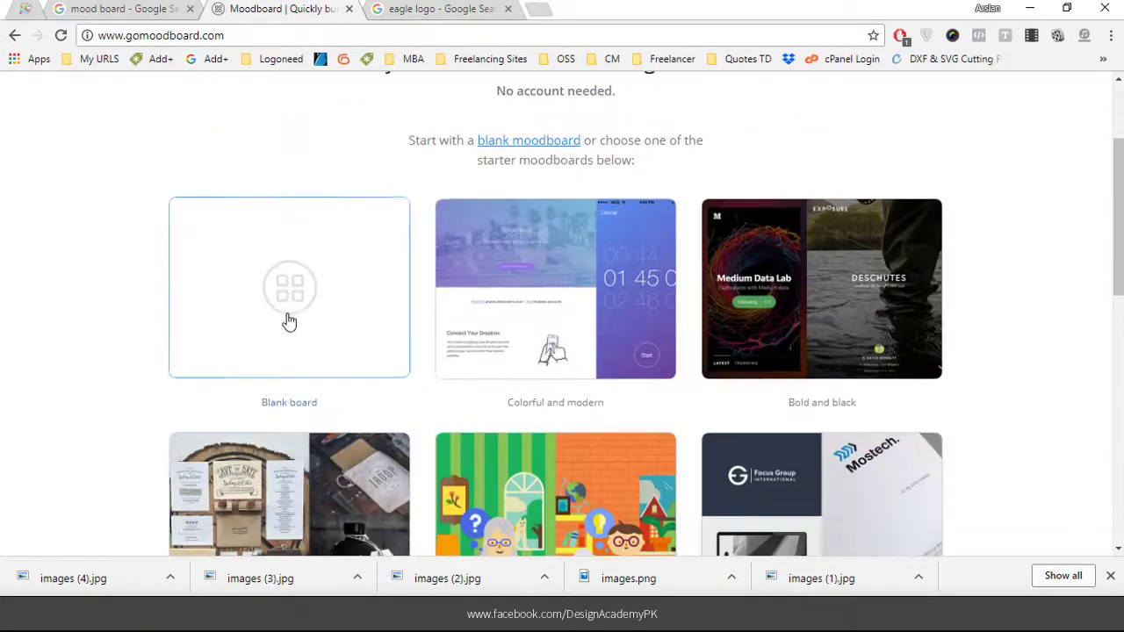
click(281, 302)
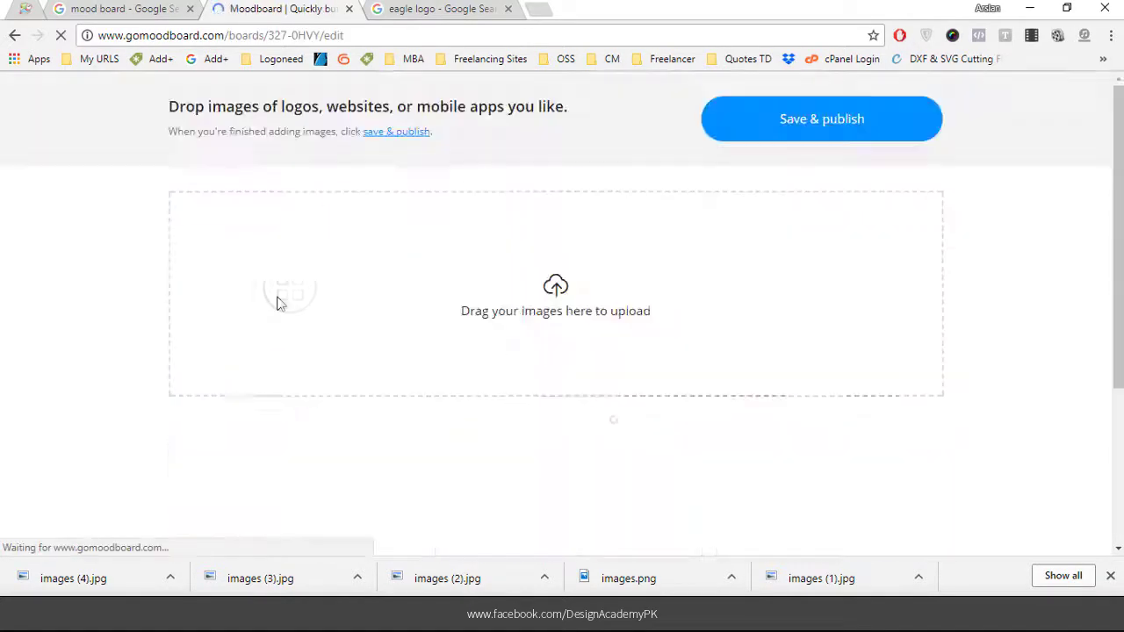
- Upload all the saved images from the eagle logo folder to the moodboard
click(559, 321)
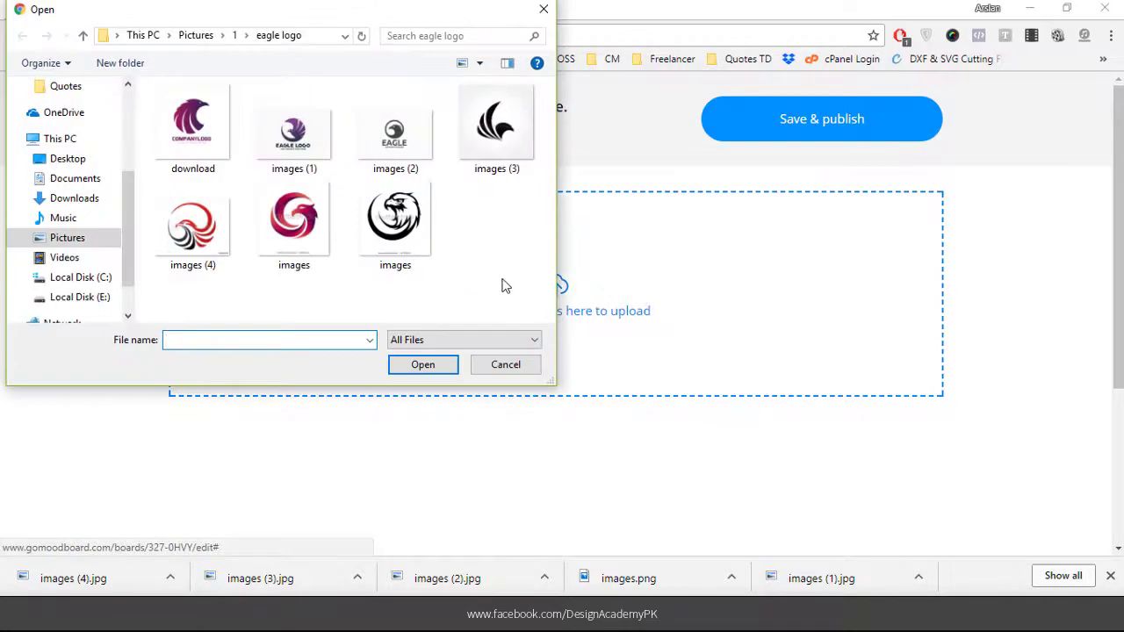
drag(519, 270, 195, 120)
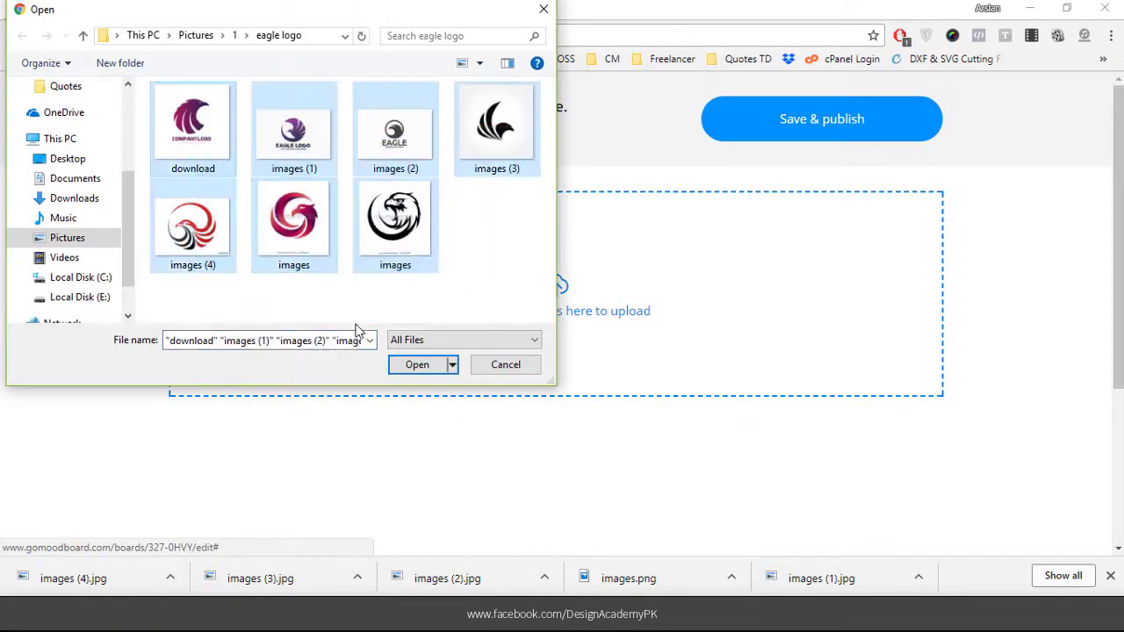
click(414, 364)
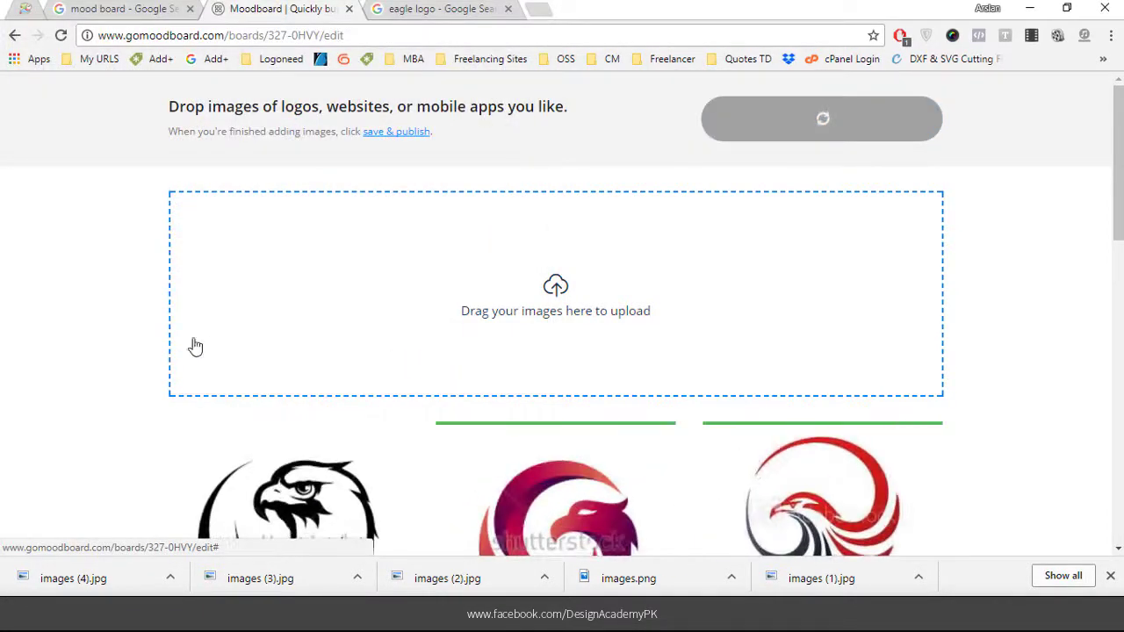
- Save and publish the moodboard and look over the collected eagle logos on its share page
scroll(145, 339, down, 3)
scroll(146, 340, down, 5)
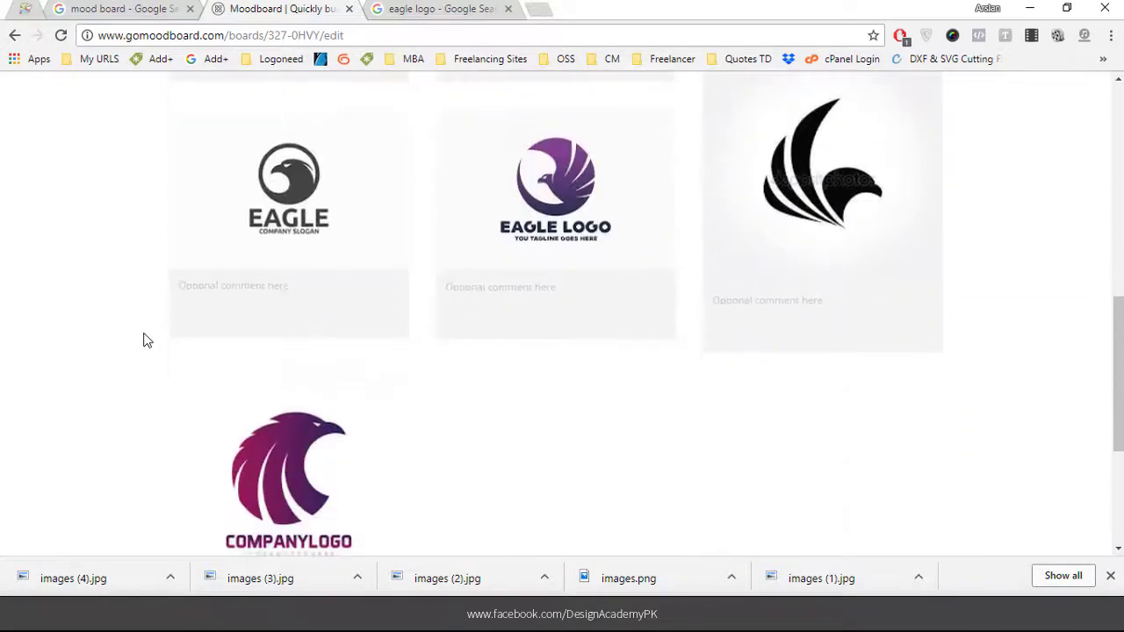
scroll(181, 337, up, 8)
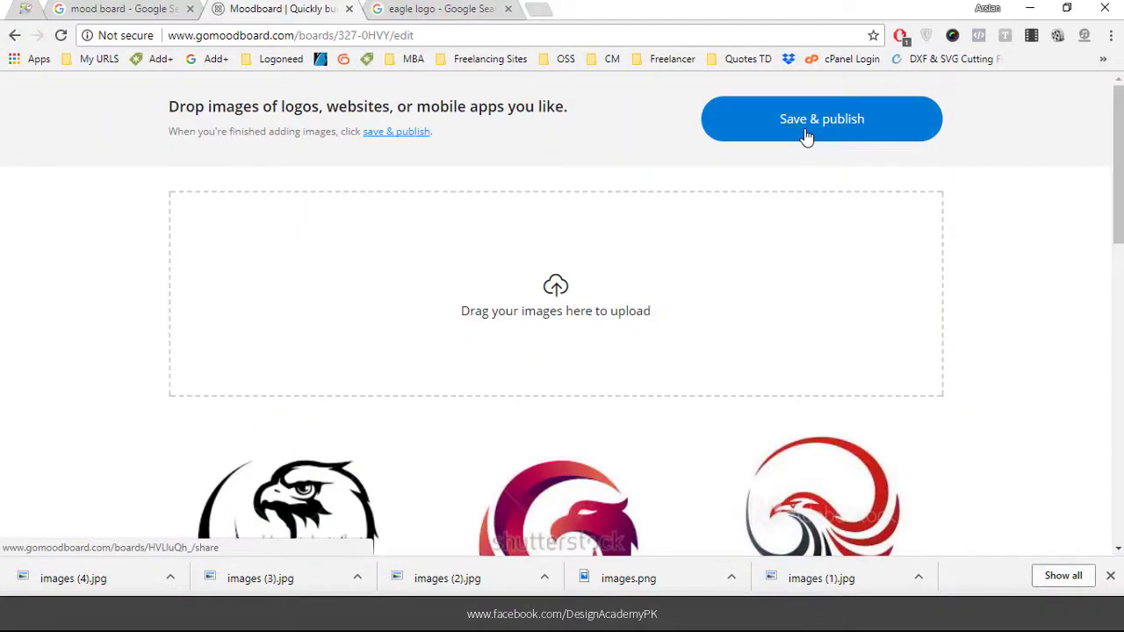
click(806, 132)
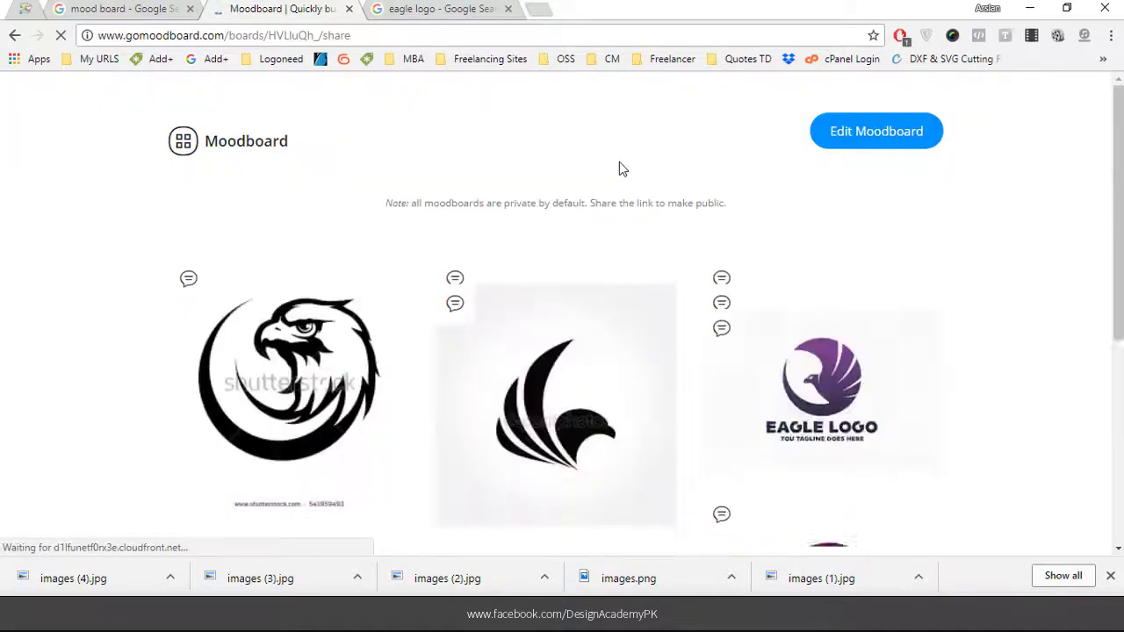
scroll(603, 200, down, 2)
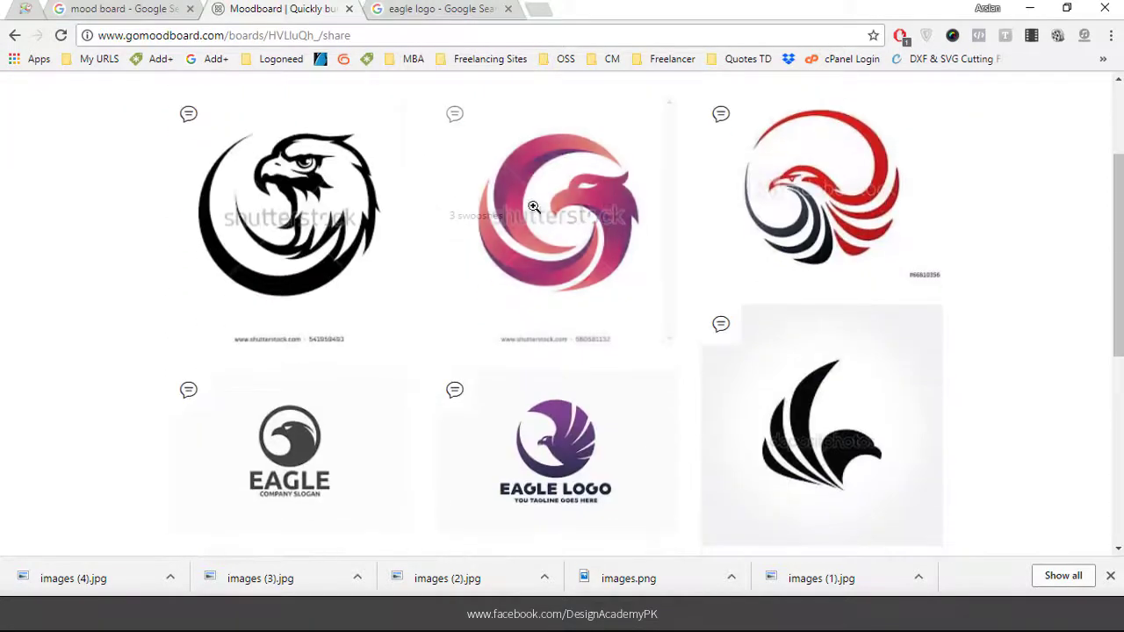
scroll(1028, 278, down, 5)
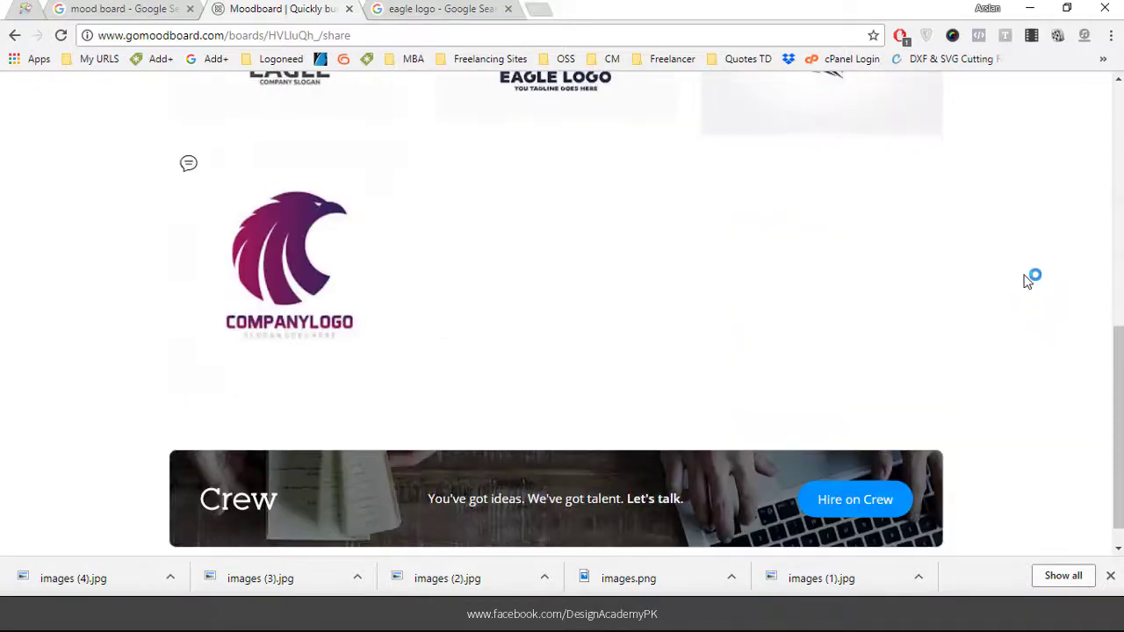
scroll(1028, 280, up, 7)
scroll(1028, 281, down, 2)
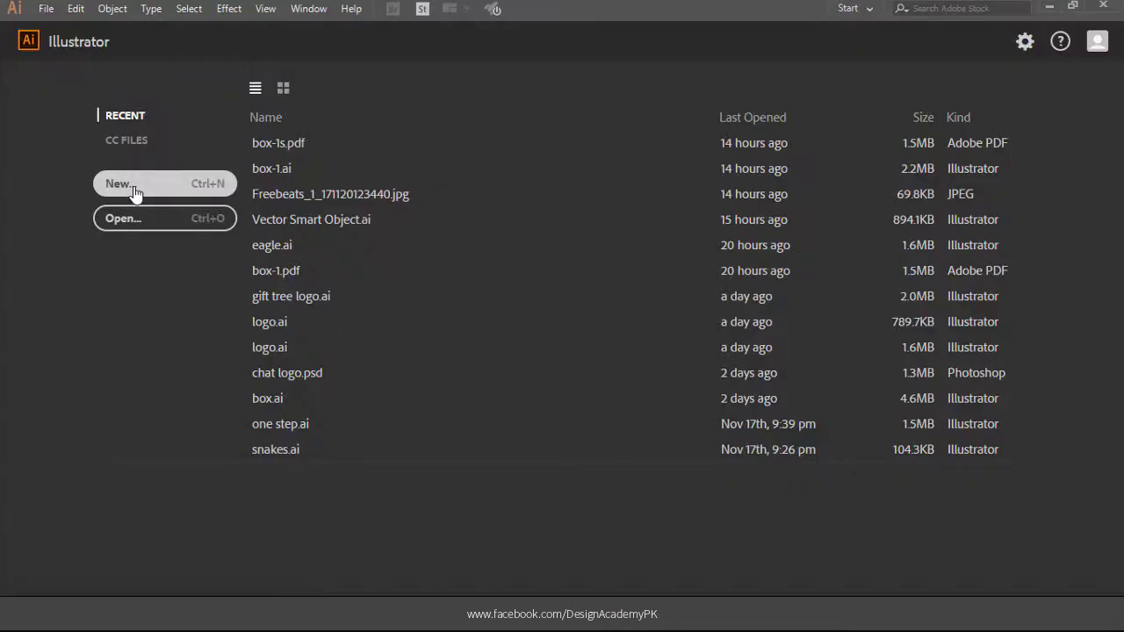
- Create a new document from the A4 print preset in landscape orientation
click(136, 193)
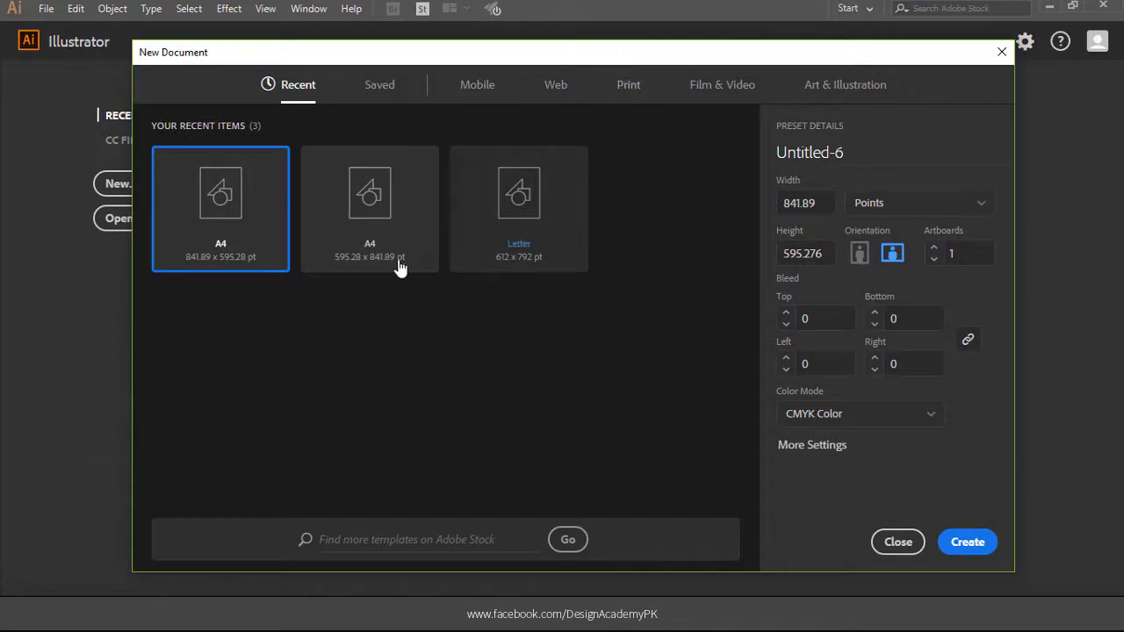
click(627, 95)
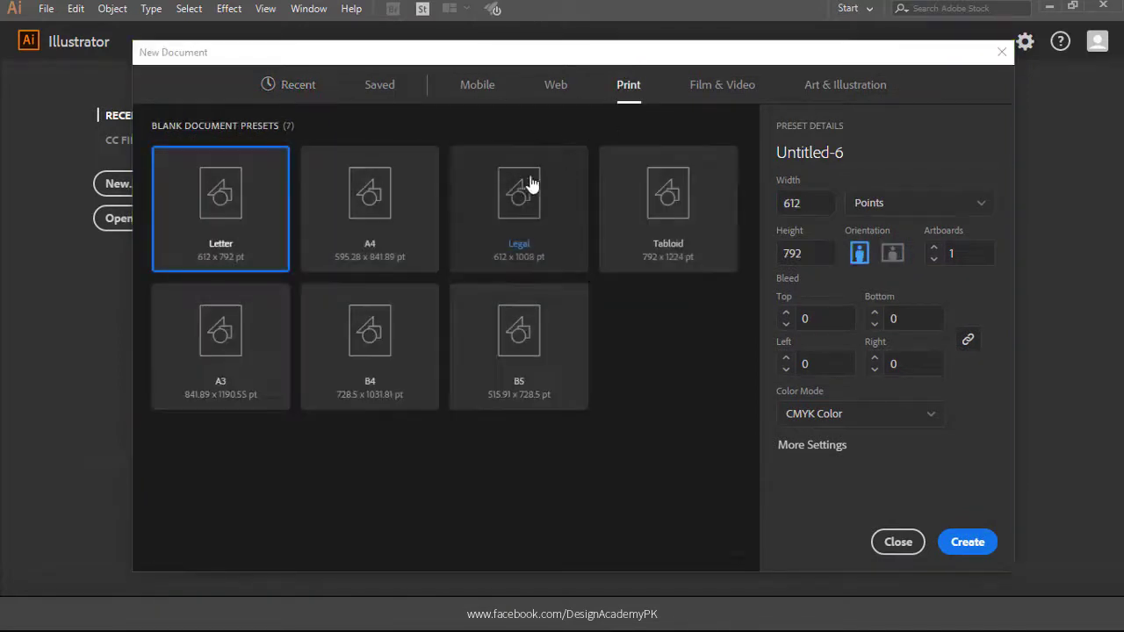
click(363, 243)
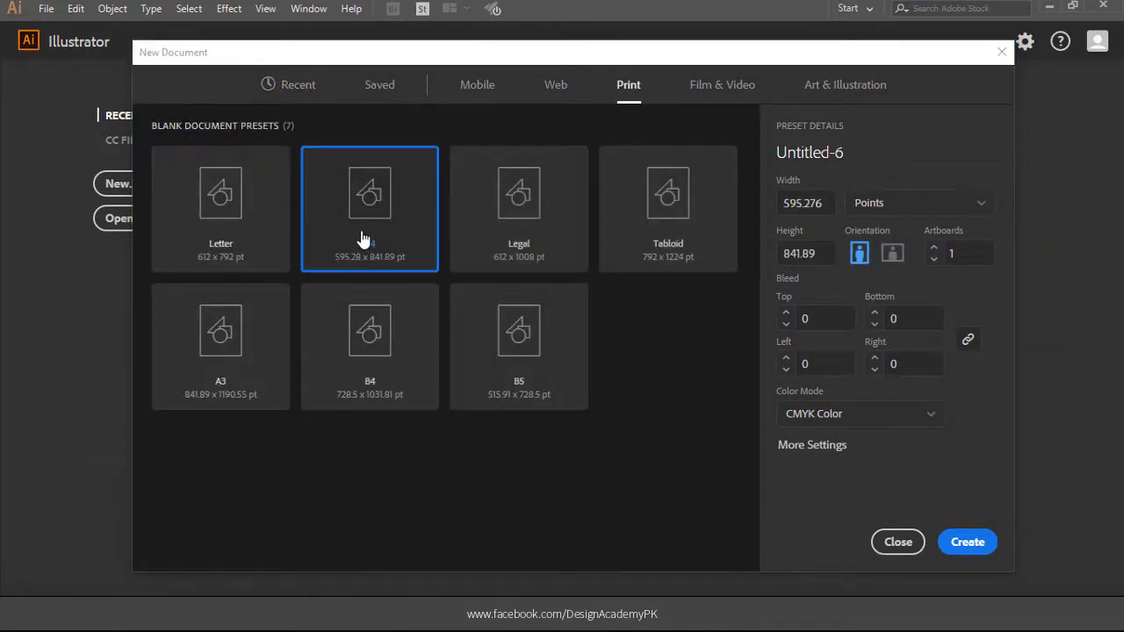
click(891, 254)
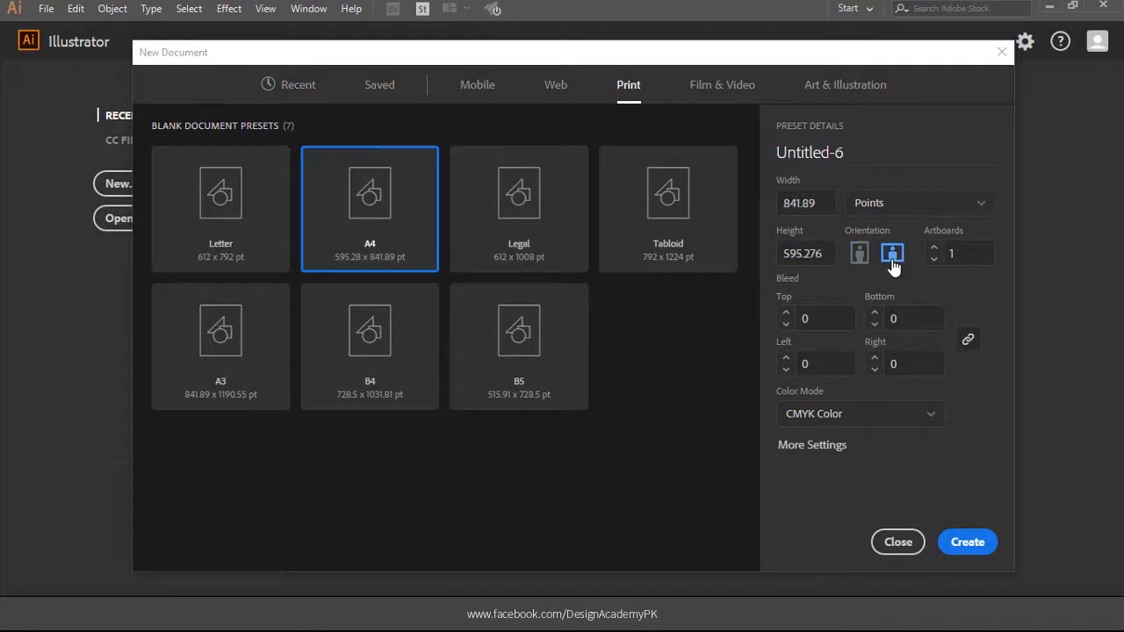
click(969, 541)
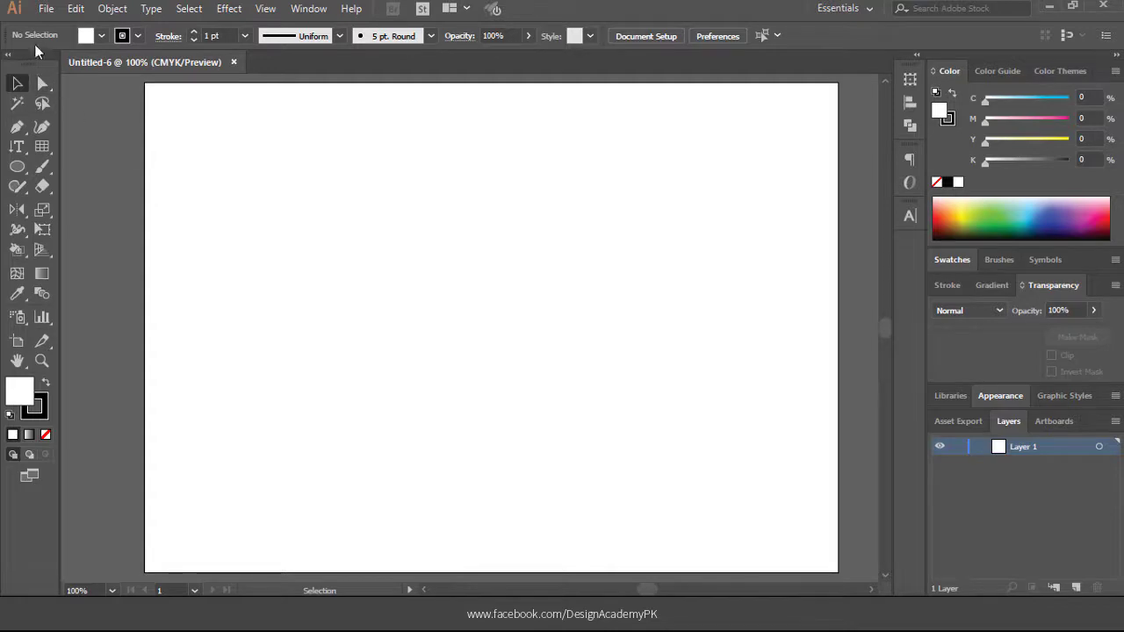
- Place the eagle sketch image from the Pictures folder on the artboard at about 627 × 470 pt
click(46, 10)
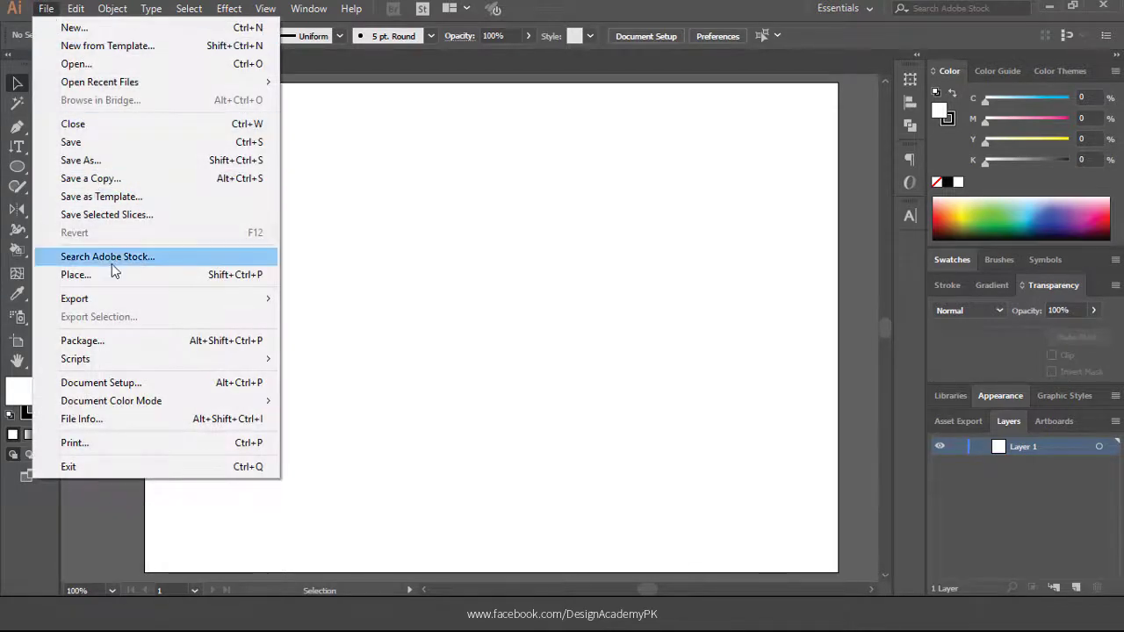
click(111, 275)
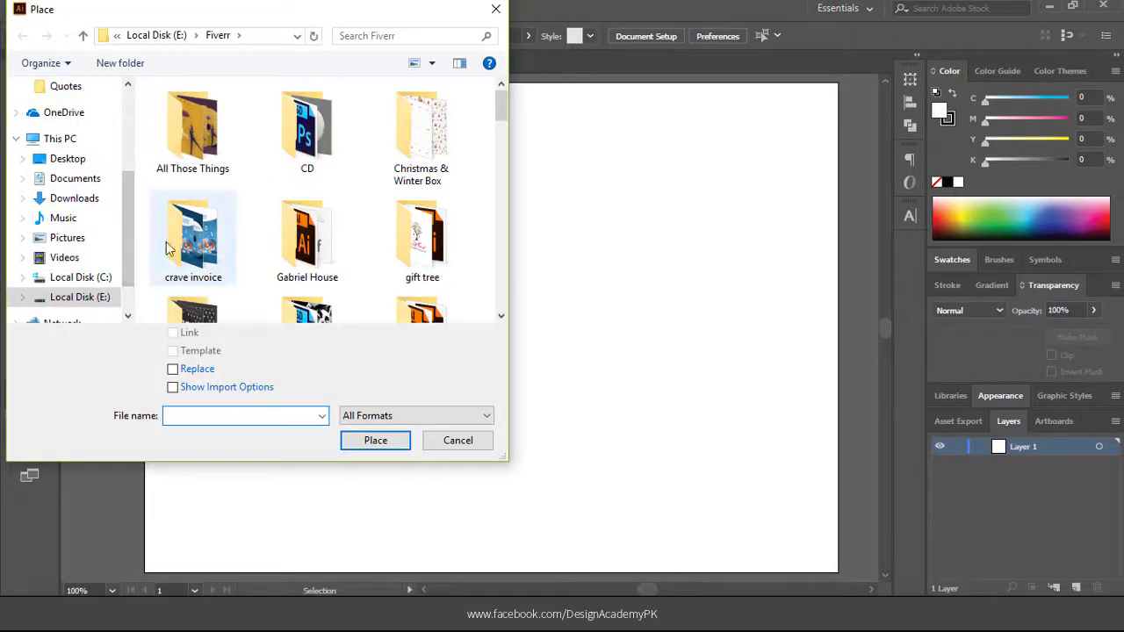
click(68, 241)
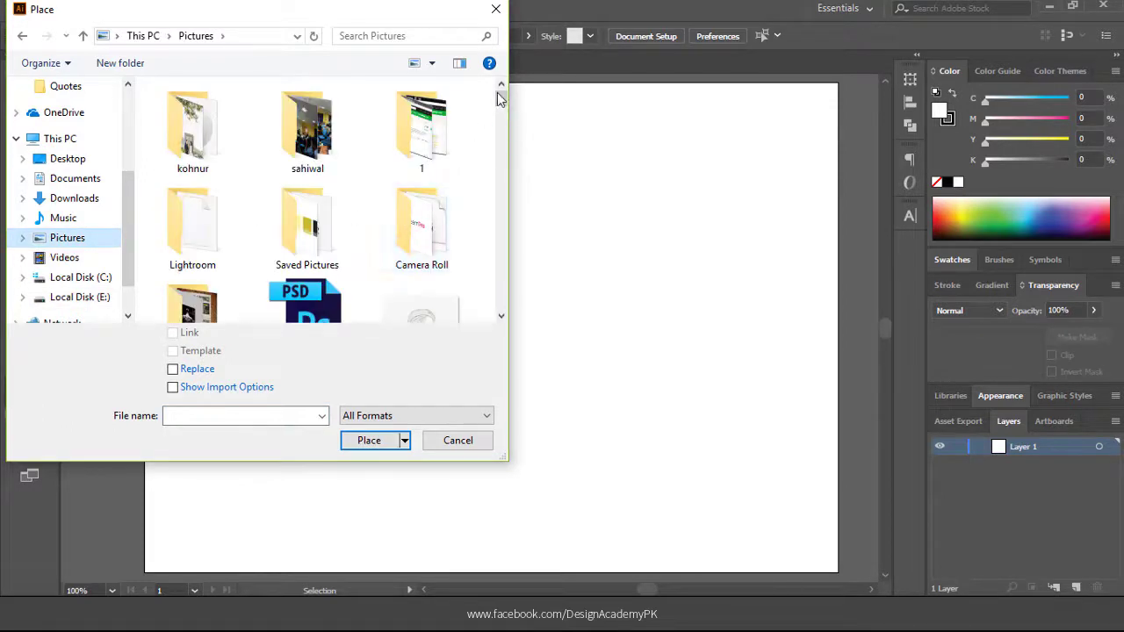
scroll(498, 99, down, 2)
click(421, 203)
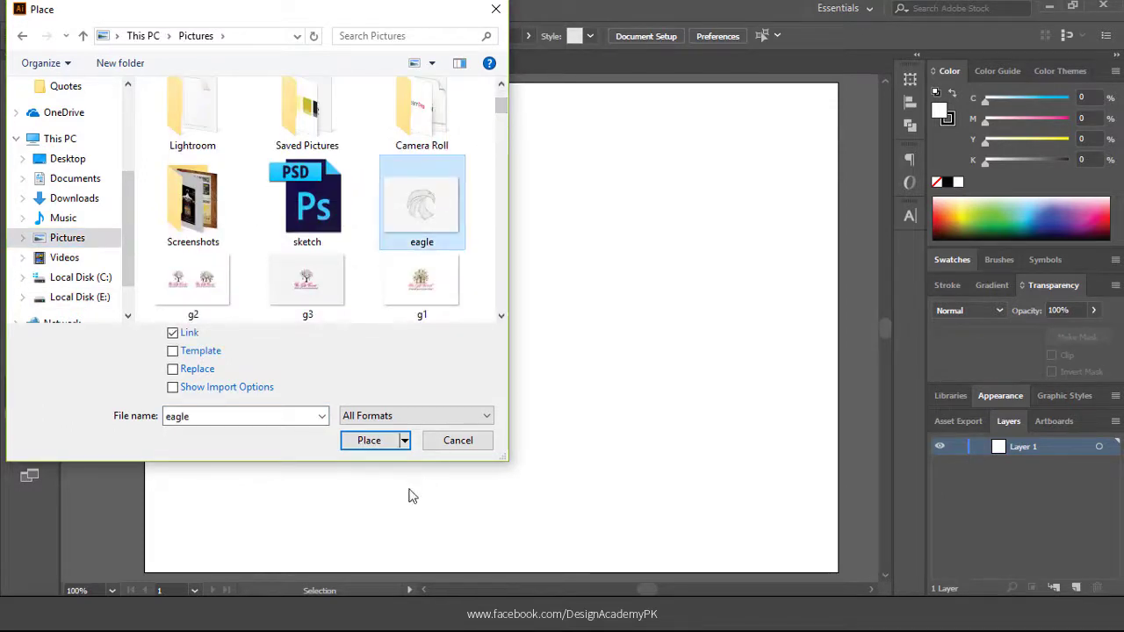
click(369, 440)
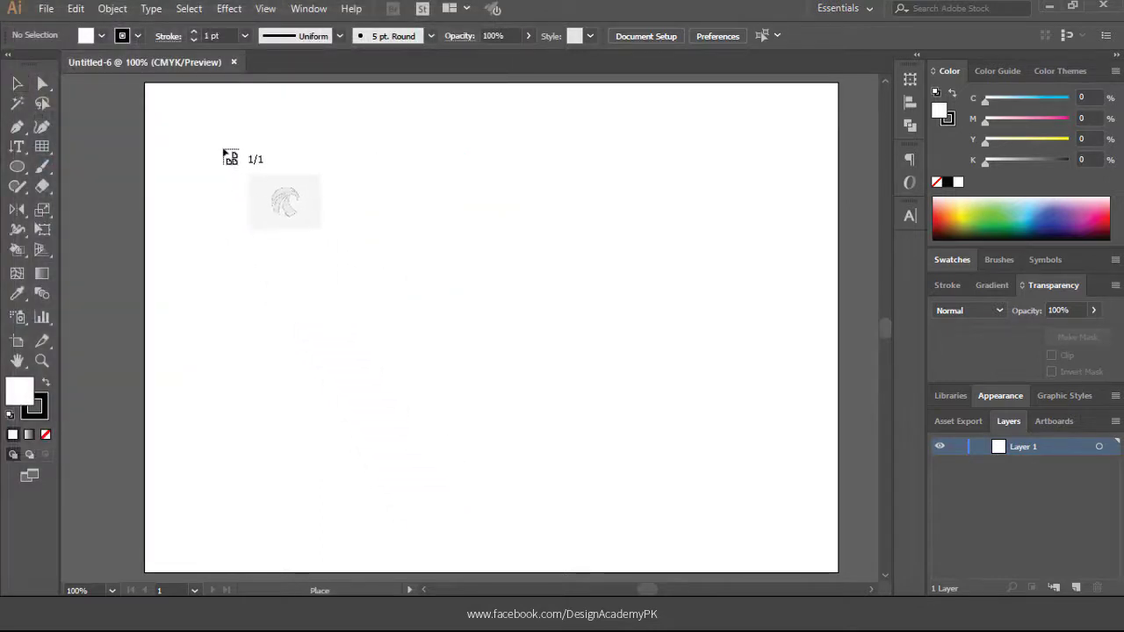
drag(218, 140, 763, 530)
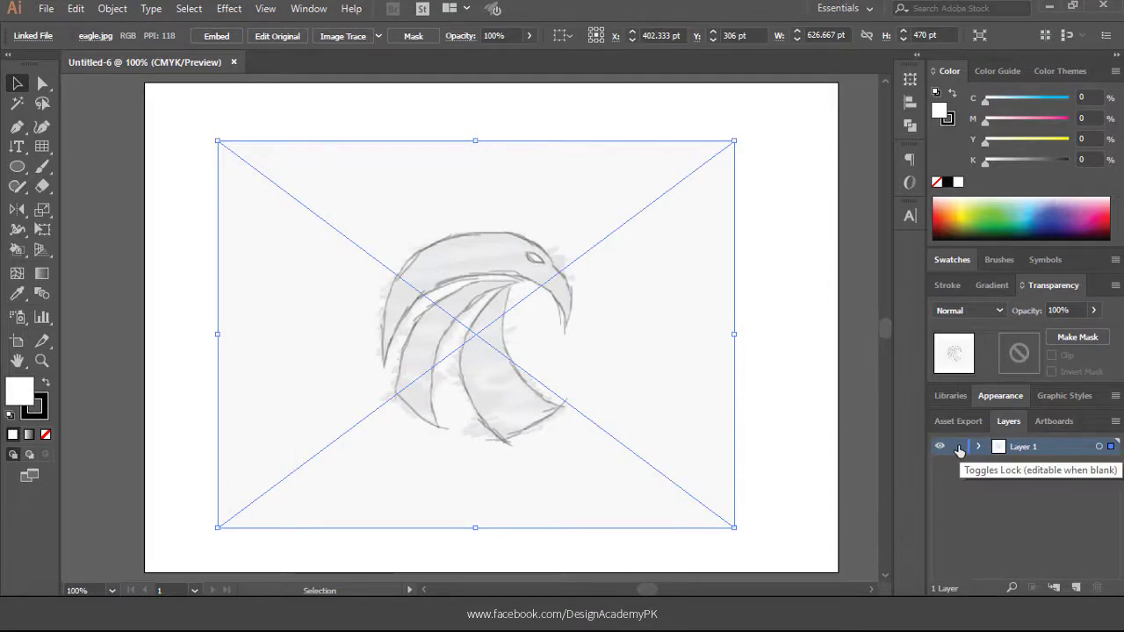
- Lock the layer holding the eagle sketch and add a new layer above it
click(958, 446)
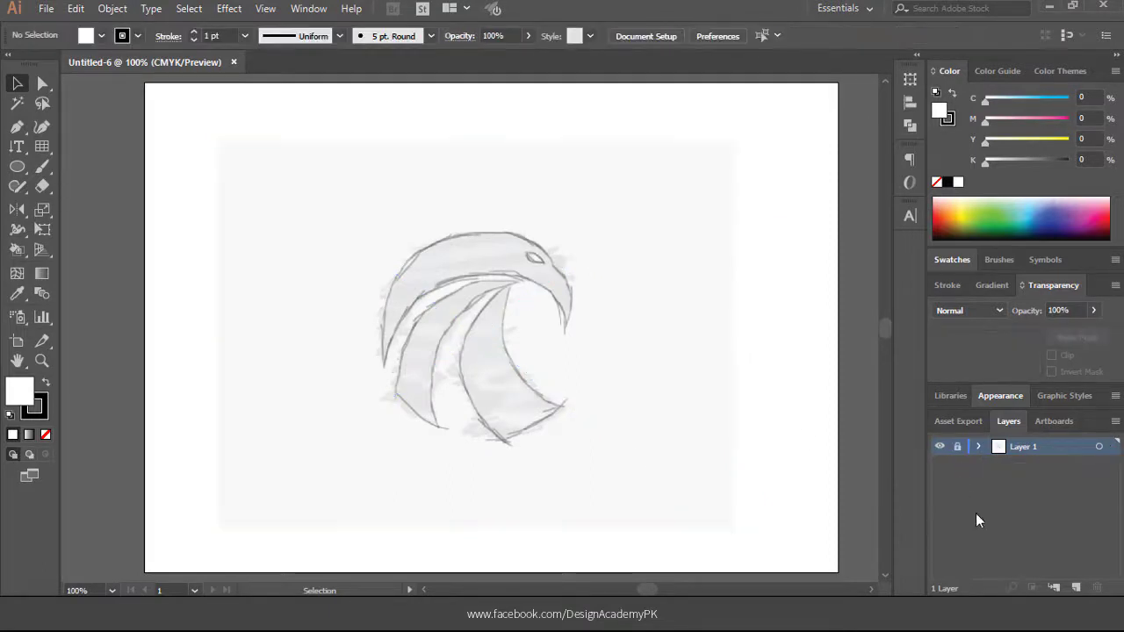
click(1076, 588)
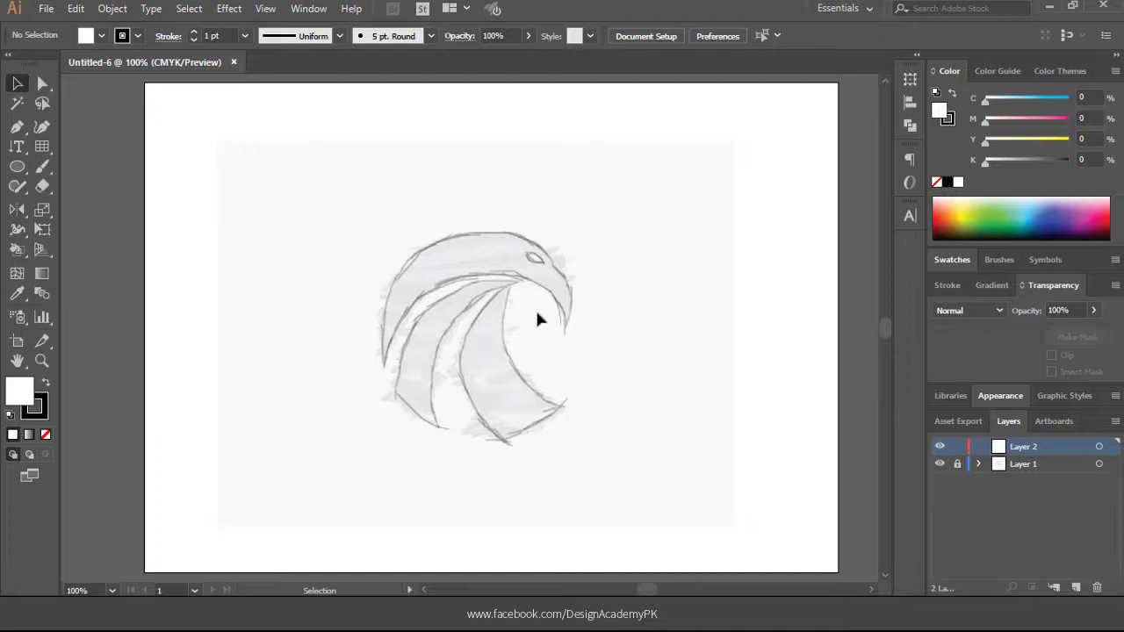
- Draw a circle about 271 pt across around the eagle sketch and remove its fill
click(17, 168)
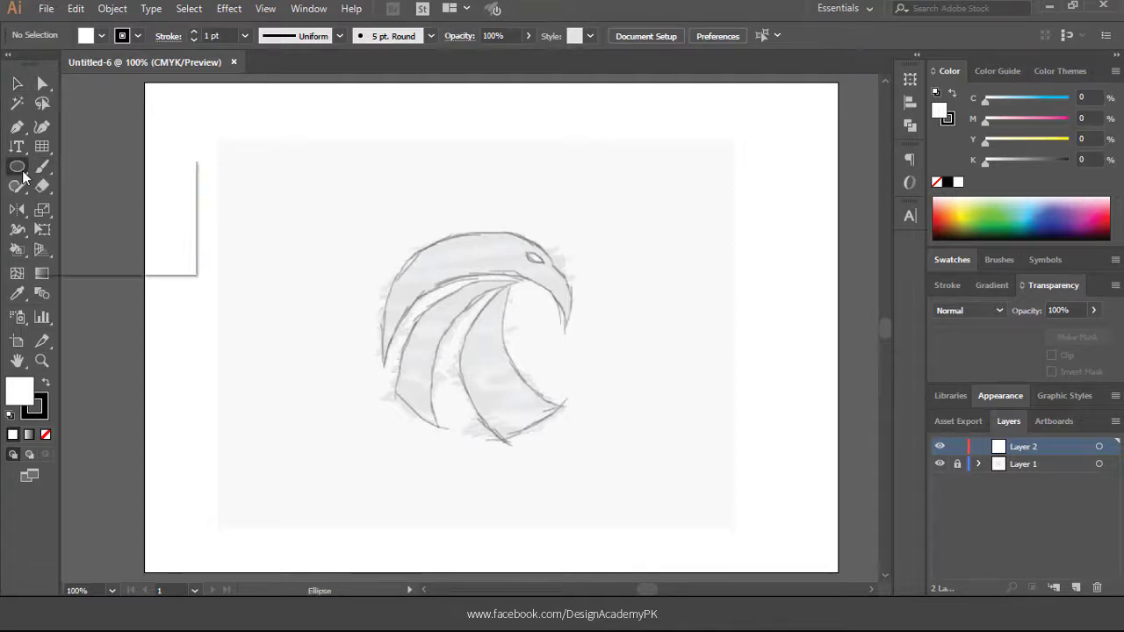
click(105, 208)
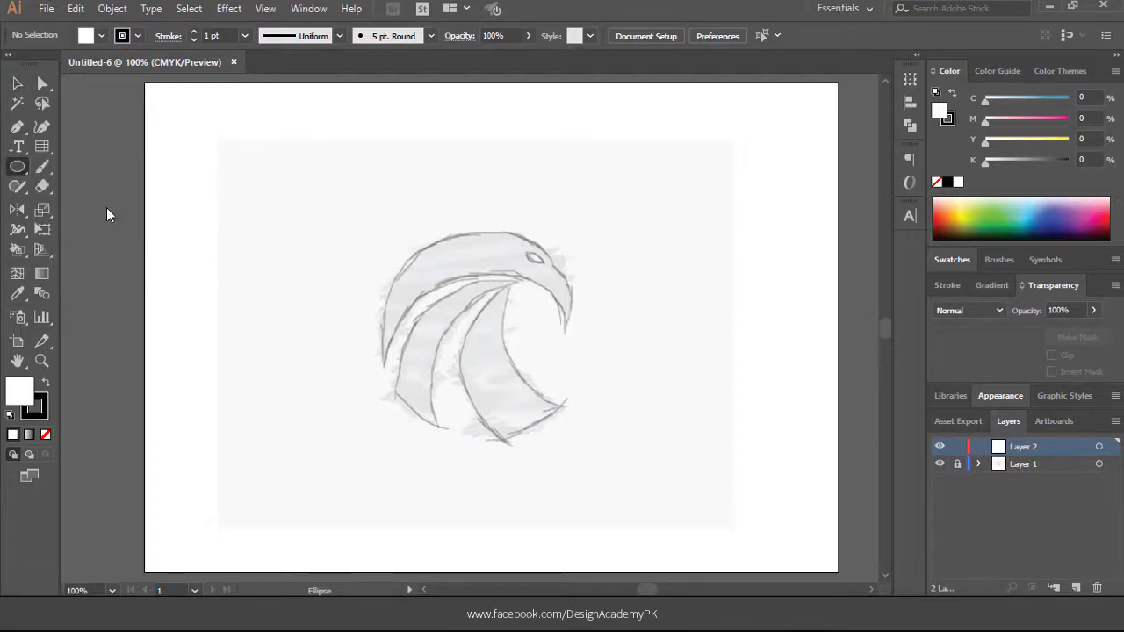
drag(366, 221, 589, 438)
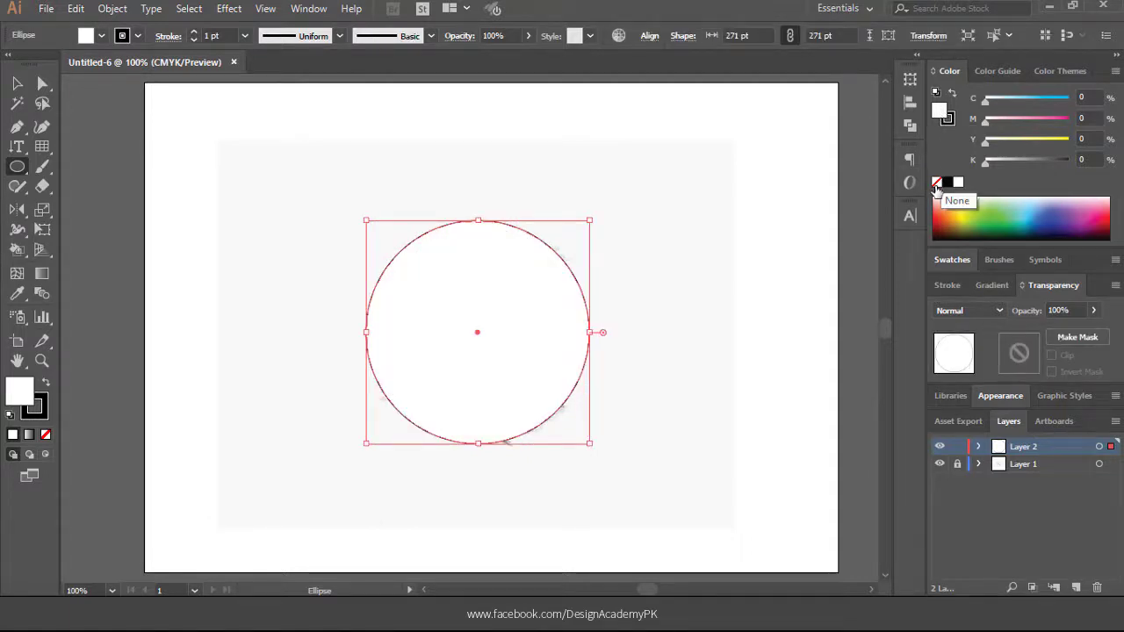
click(937, 183)
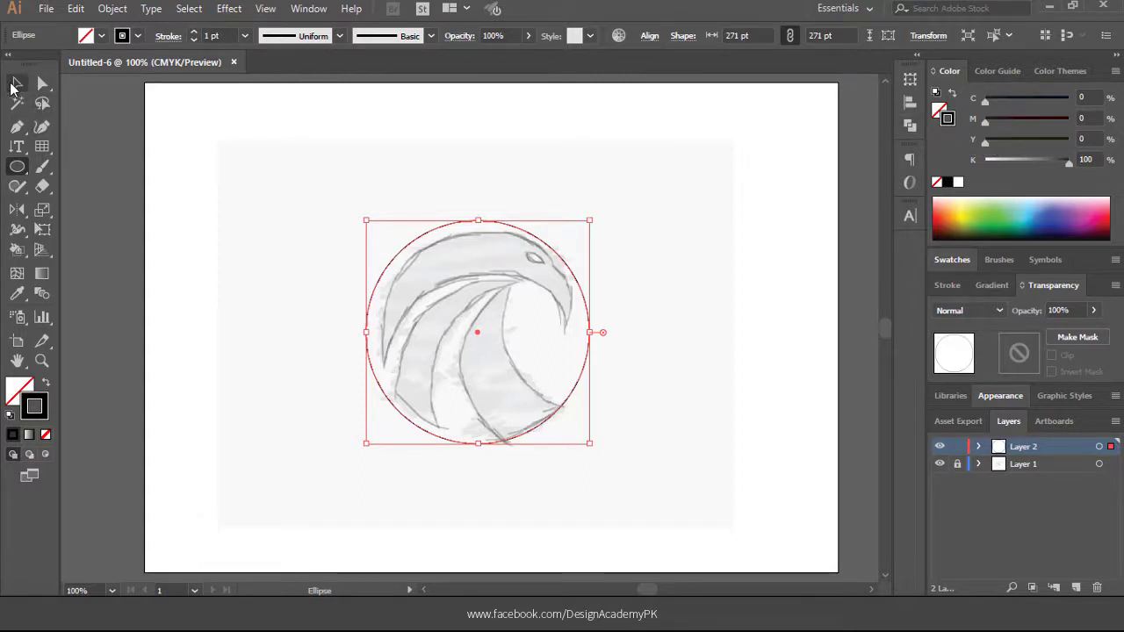
- Shrink the circle to about 256 pt so that it fits the outer outline of the sketched eagle
click(16, 84)
key(ctrl+space)
drag(286, 183, 668, 472)
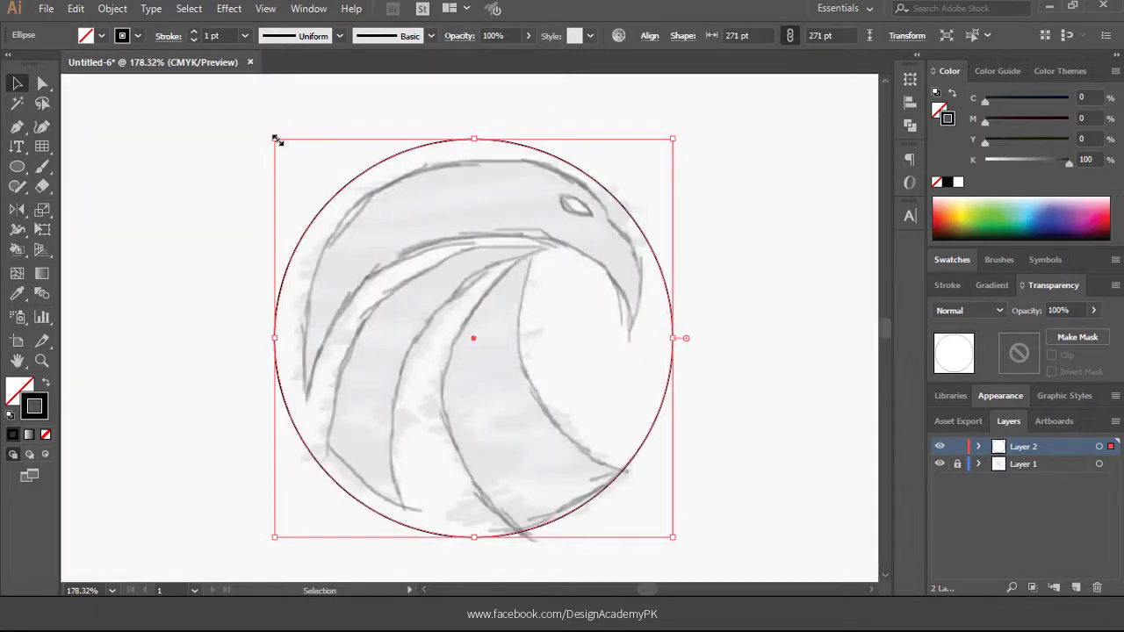
drag(276, 141, 293, 156)
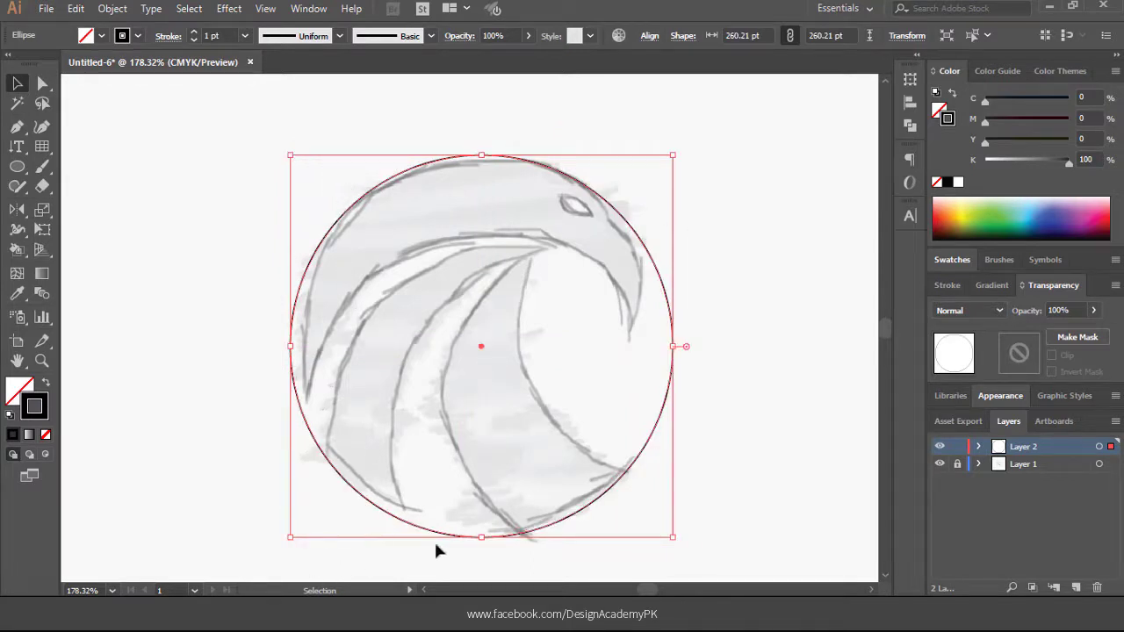
drag(293, 539, 297, 531)
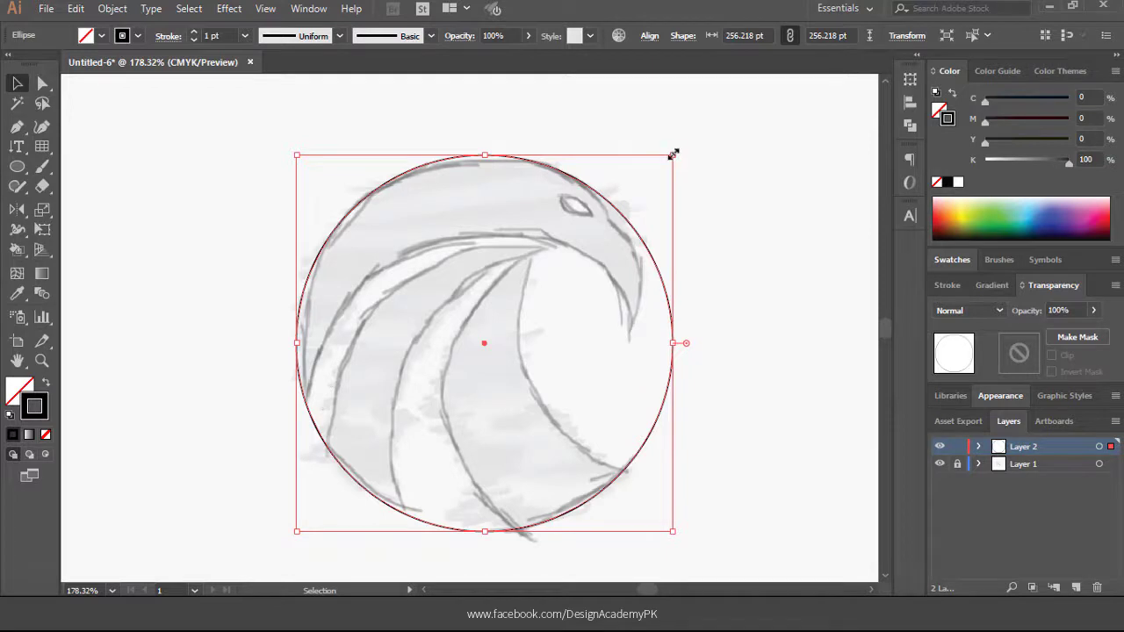
drag(672, 154, 672, 155)
click(704, 301)
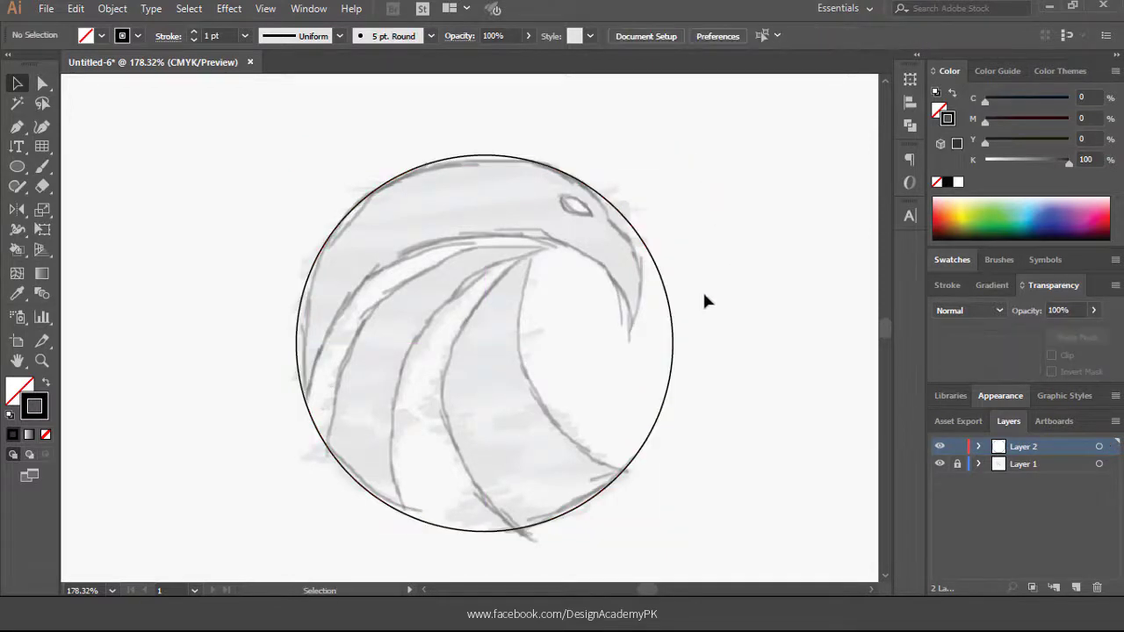
- Draw a second circle about 178 pt across and move it over the eagle's face and beak
click(18, 168)
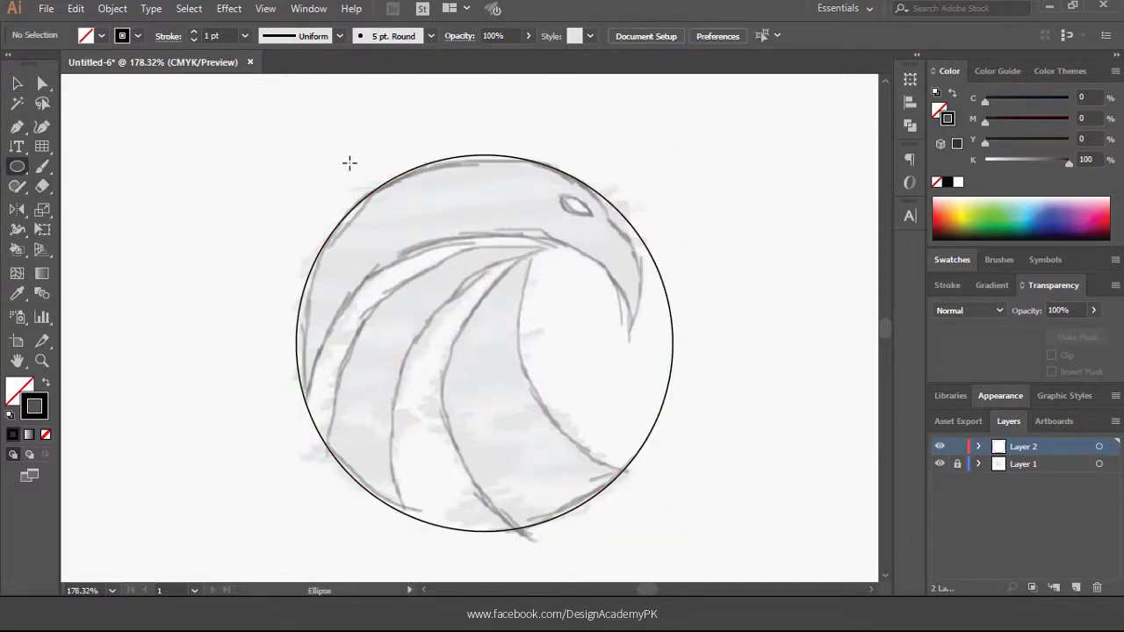
drag(338, 149, 600, 363)
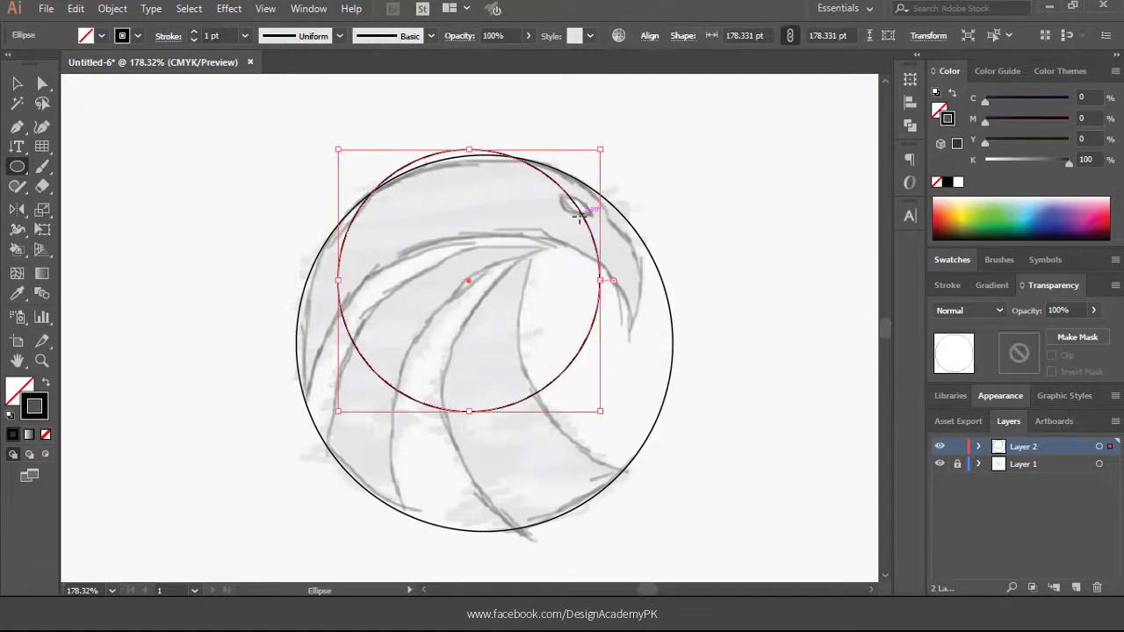
key(v)
drag(574, 207, 625, 244)
- Reduce the inner circle to about 154 pt and align its edge with the outer curve of the beak
key(ctrl+space)
drag(231, 121, 740, 480)
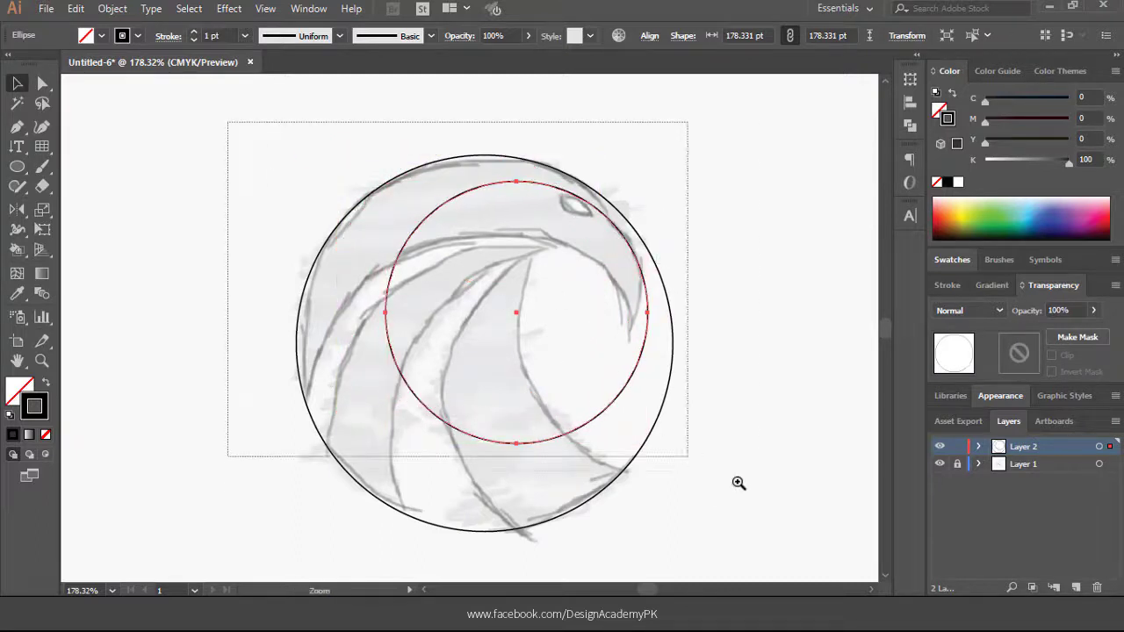
drag(684, 517, 668, 500)
drag(663, 291, 676, 290)
drag(681, 501, 669, 500)
drag(660, 249, 671, 248)
drag(679, 483, 671, 479)
drag(658, 254, 668, 253)
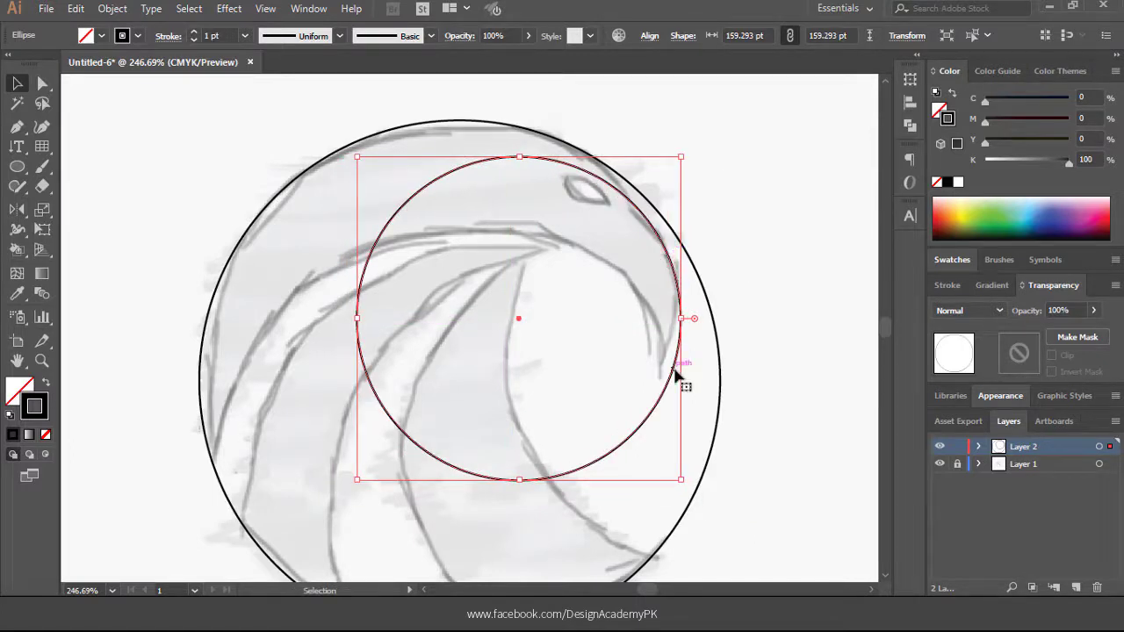
drag(676, 376, 671, 356)
drag(677, 138, 668, 148)
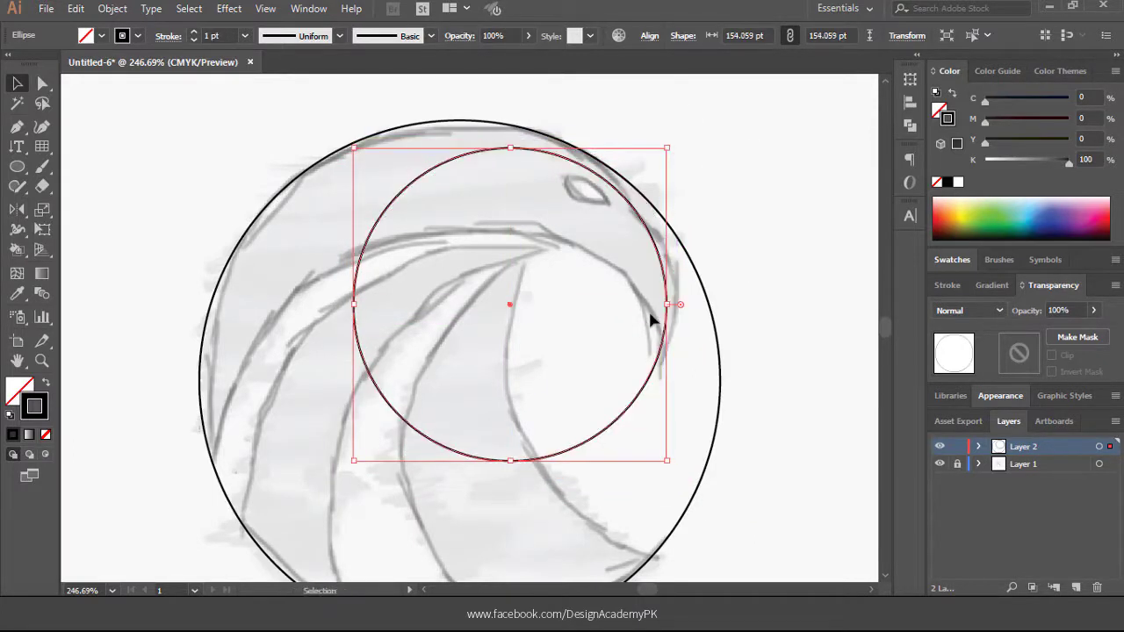
drag(664, 321, 666, 335)
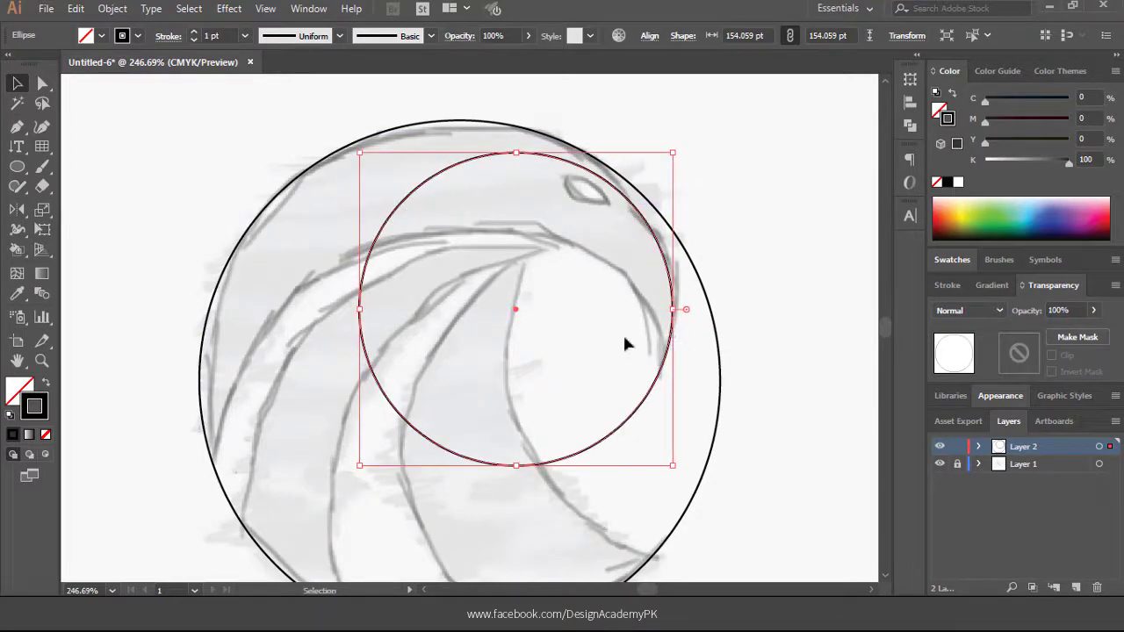
- Duplicate the 154 pt circle diagonally upward so that the copy meets the top of the eagle's head
drag(639, 216, 616, 182)
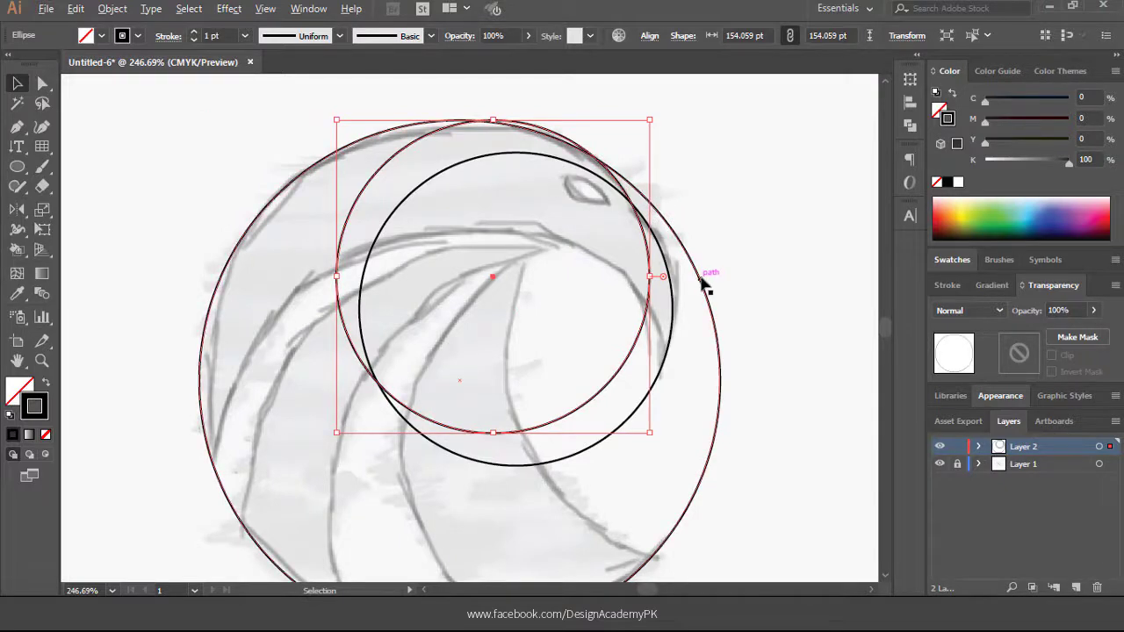
- Try placing a copy of the large outer circle shifted diagonally upward beyond the head, and undo it
drag(705, 285, 730, 247)
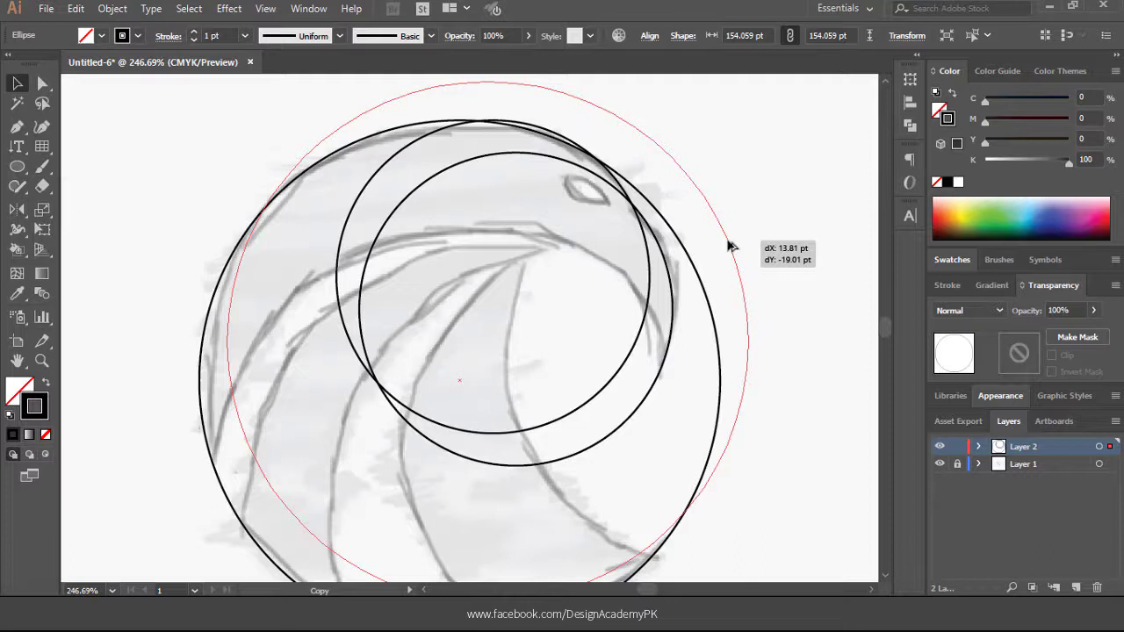
drag(728, 245, 728, 243)
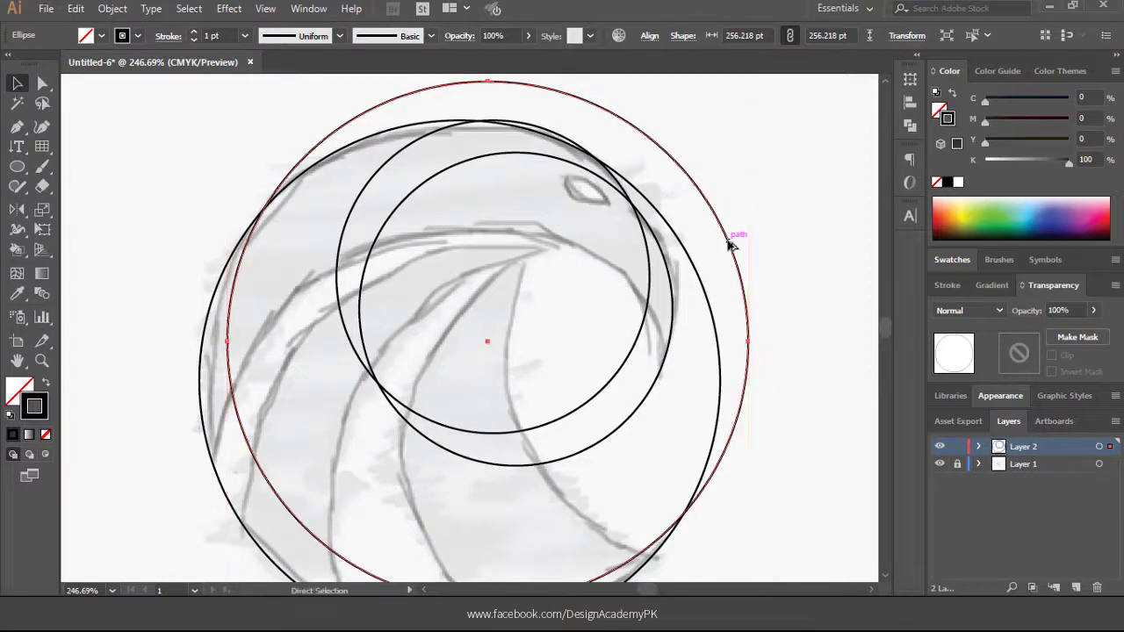
key(ctrl+z)
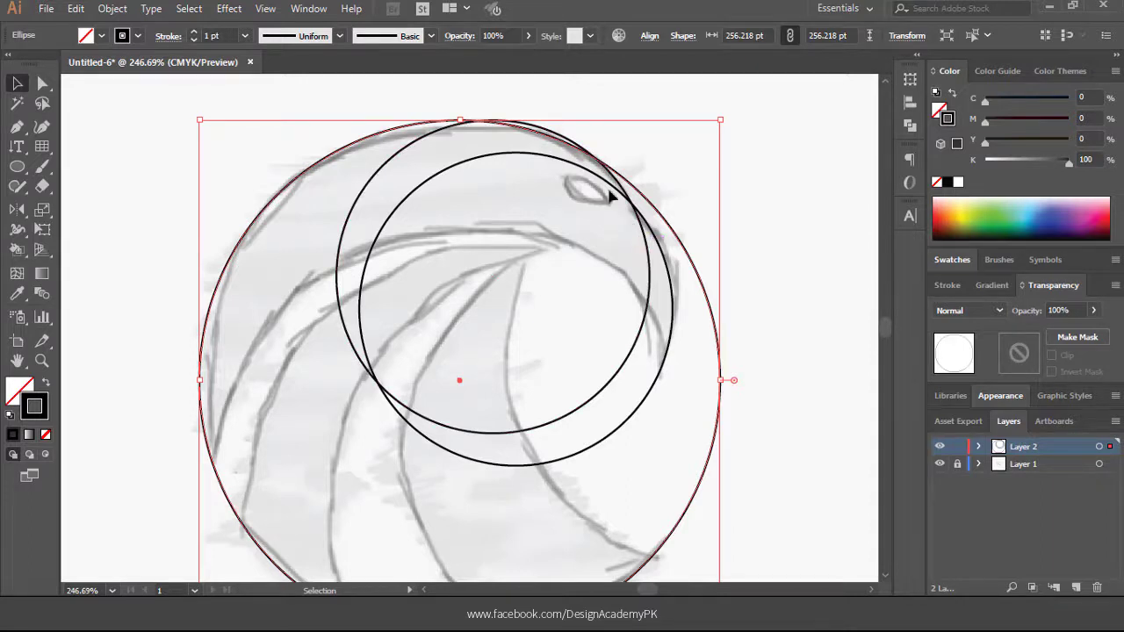
- Nudge the upper copy of the small circle so that its edge follows the sketched forehead curve above the eye
key(ctrl+space)
drag(427, 109, 674, 285)
drag(614, 243, 644, 275)
click(704, 199)
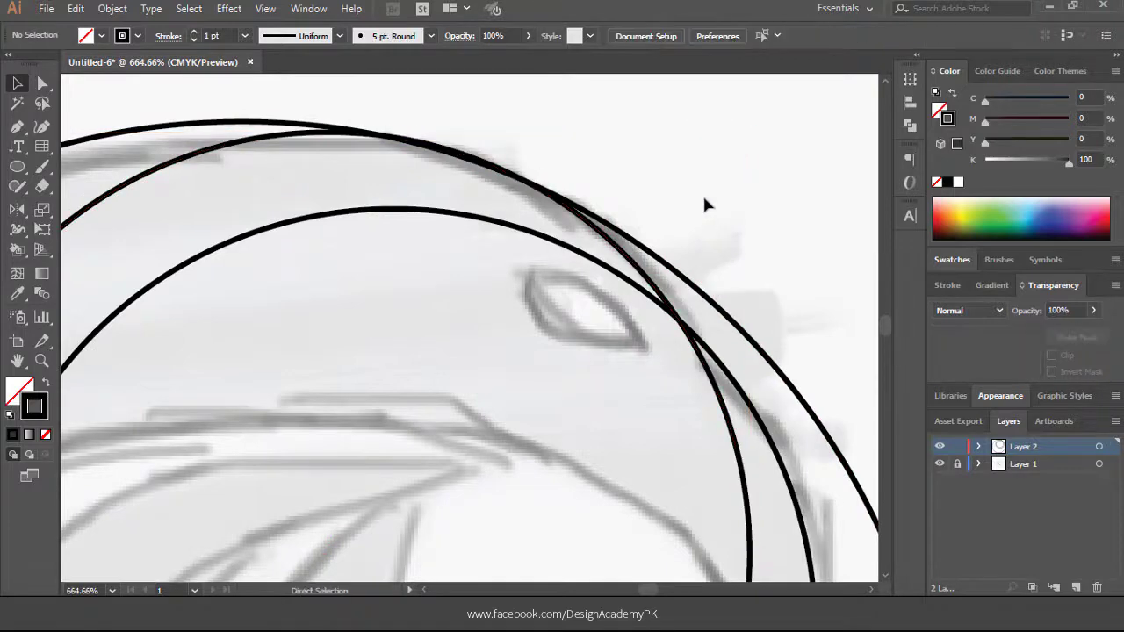
key(ctrl+minus)
key(ctrl+minus)
key(ctrl+minus)
key(ctrl+minus)
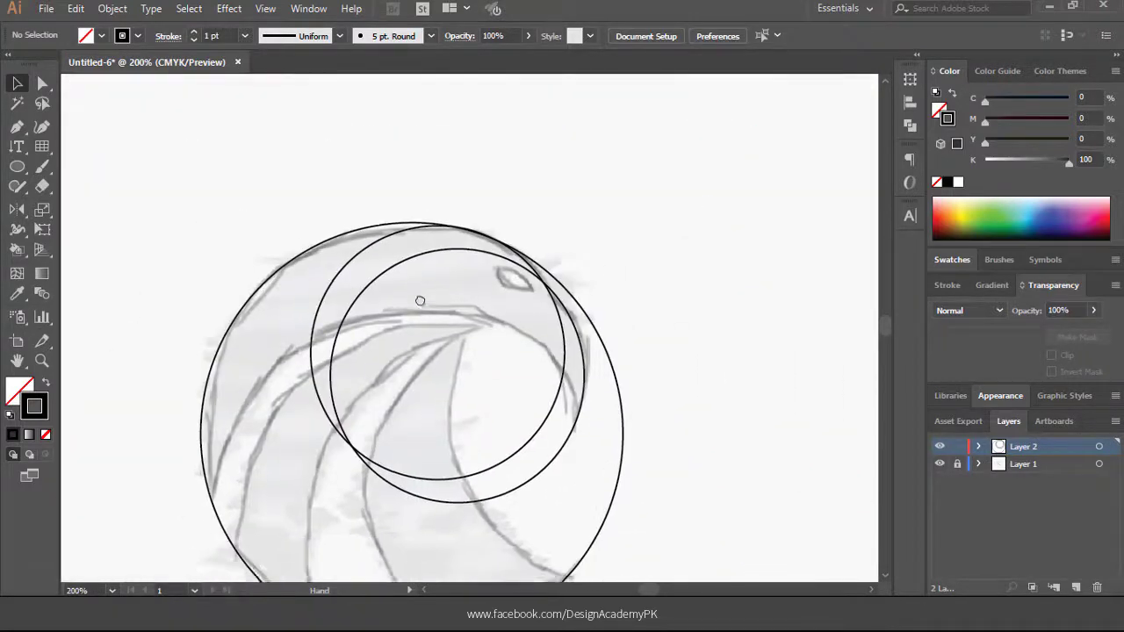
drag(420, 300, 424, 272)
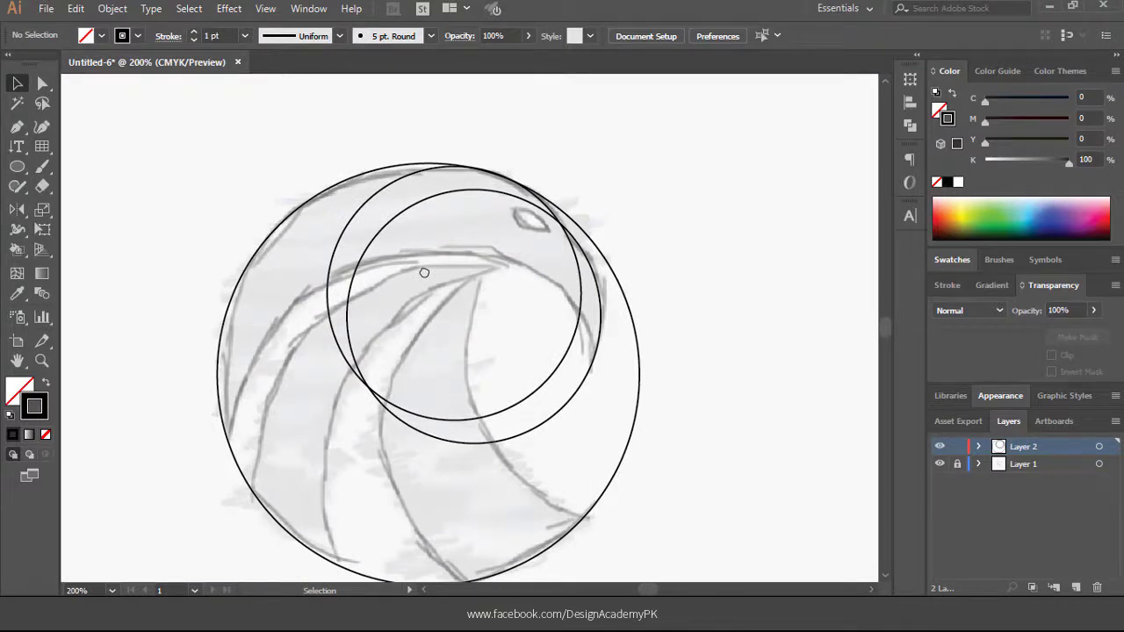
key(ctrl+minus)
drag(443, 310, 460, 258)
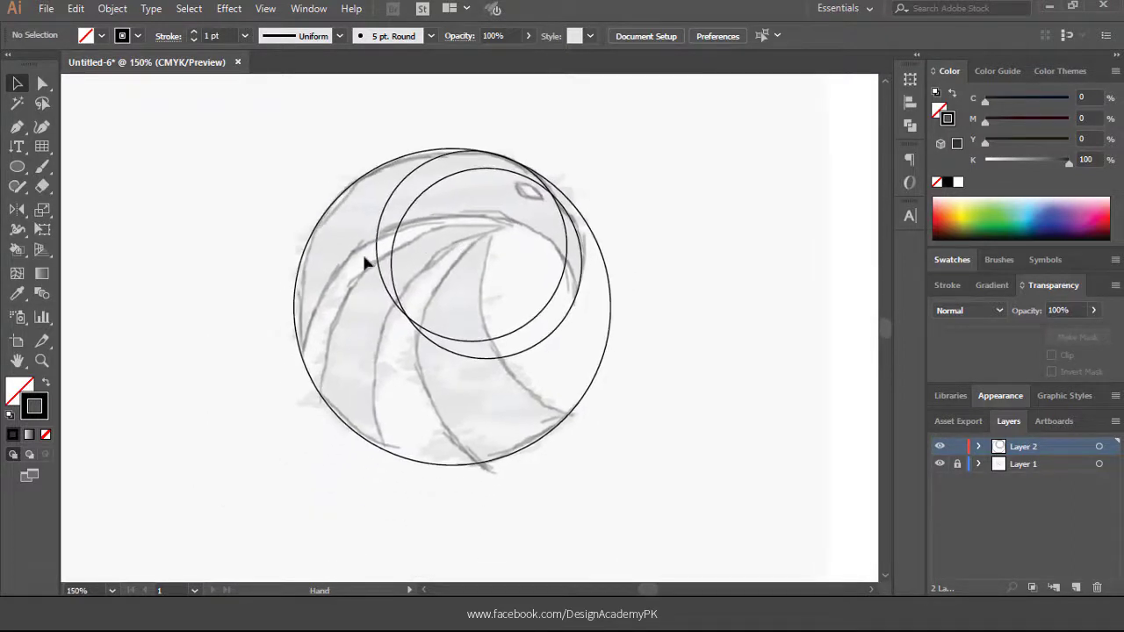
- Draw a circle about 240 pt wide with its upper edge on the sketched curve beneath the eagle's head and neck
key(l)
drag(198, 156, 599, 453)
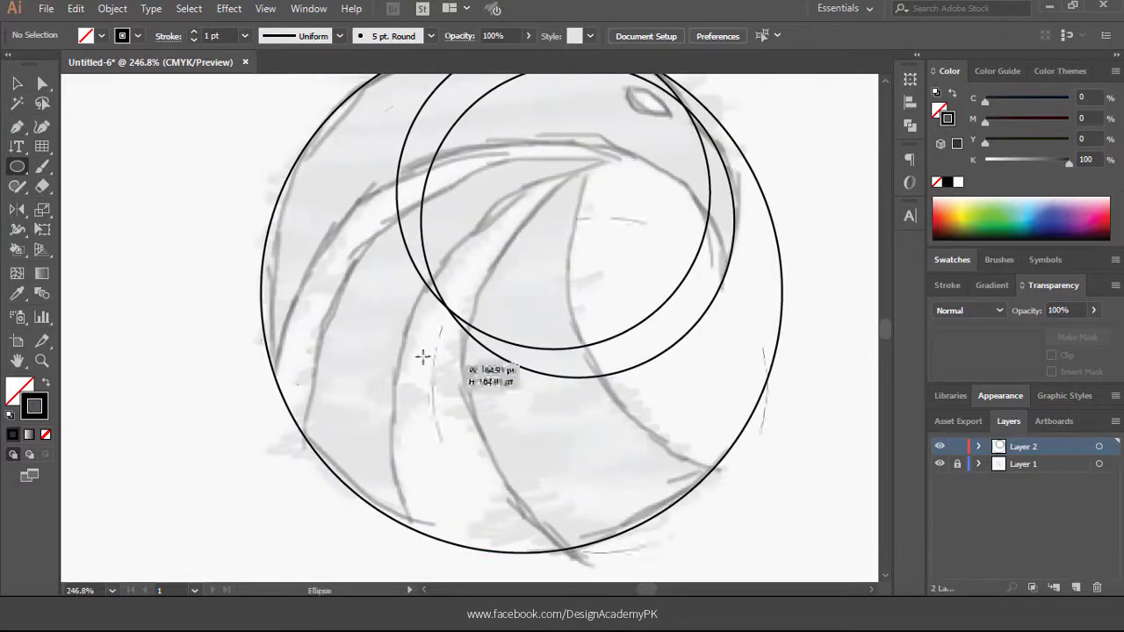
drag(522, 309, 335, 164)
key(v)
drag(378, 114, 372, 207)
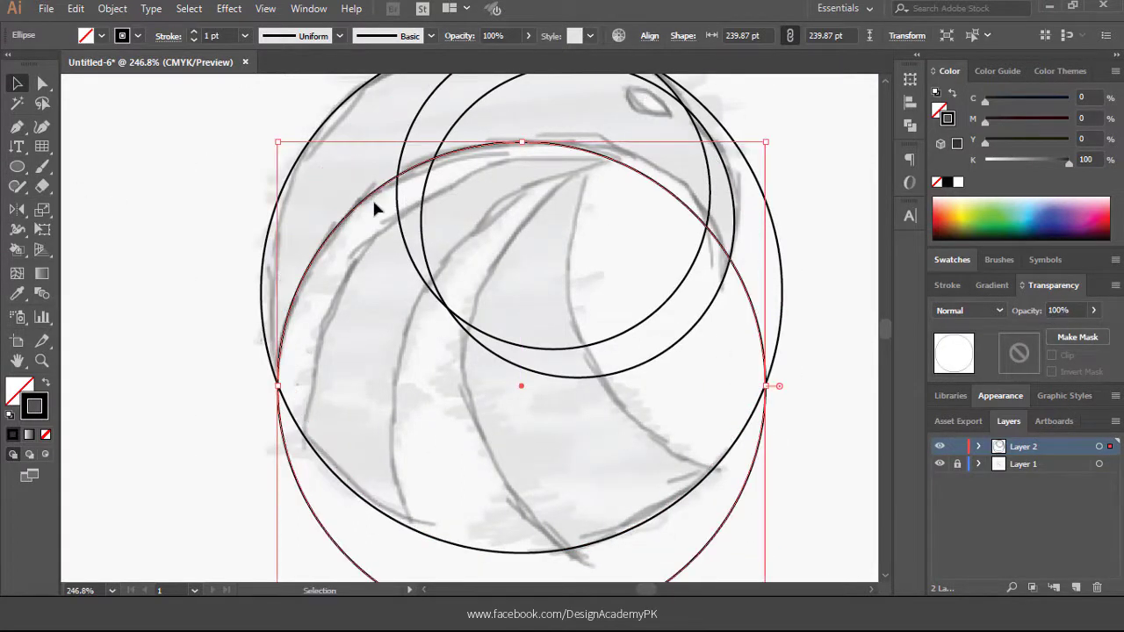
- Reduce the new large circle slightly so that its edge follows the underside of the sketched neck
click(764, 148)
click(658, 185)
drag(765, 141, 756, 151)
- Add a smaller circle beneath the beak and enlarge it to about 148 pt
mouse_move(572, 161)
mouse_down()
mouse_move(579, 154)
mouse_move(535, 140)
mouse_move(571, 250)
mouse_move(696, 361)
mouse_up()
key(l)
key(v)
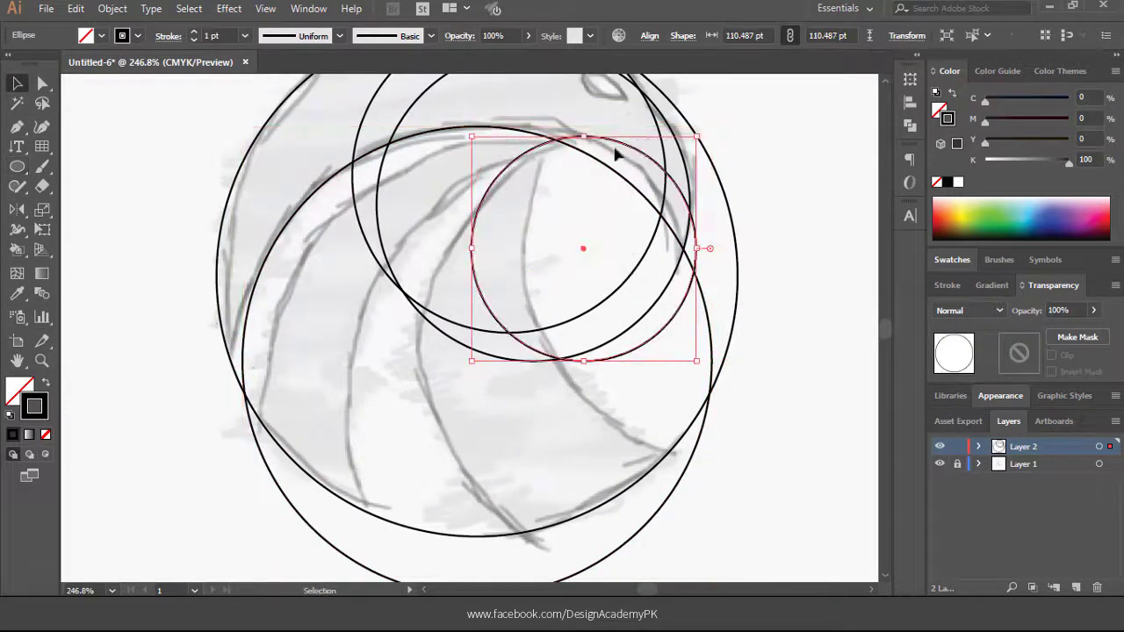
drag(632, 149, 545, 140)
drag(607, 351, 727, 427)
click(727, 428)
- Enlarge the circle beneath the beak to about 165 pt and fit its edge to the beak's inner curve
key(ctrl+space)
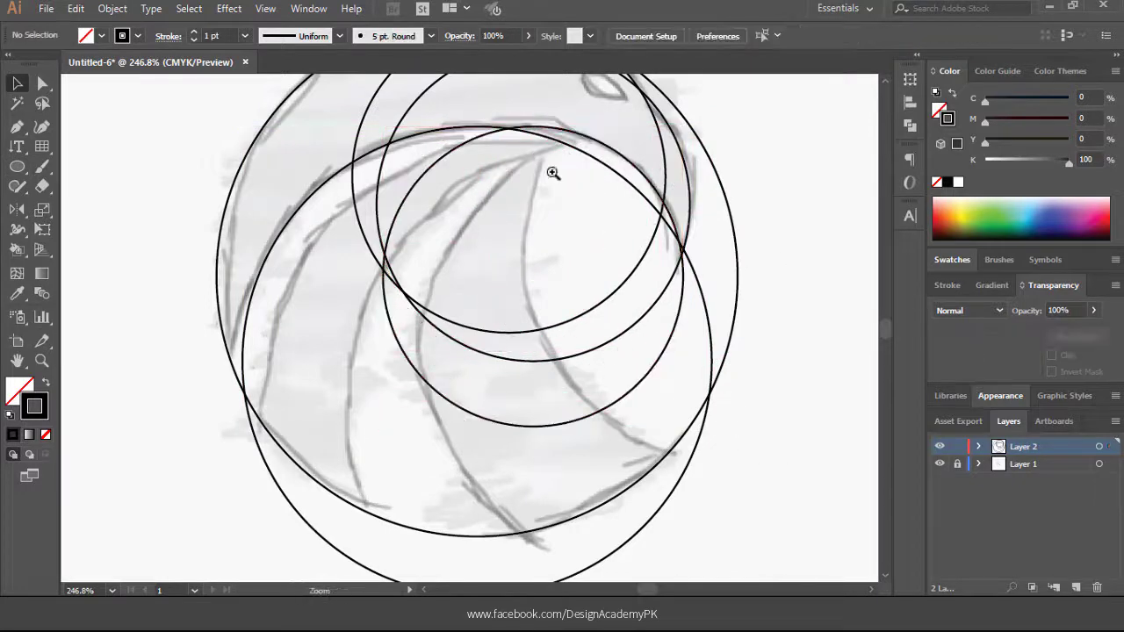
drag(412, 93, 765, 382)
drag(564, 216, 497, 216)
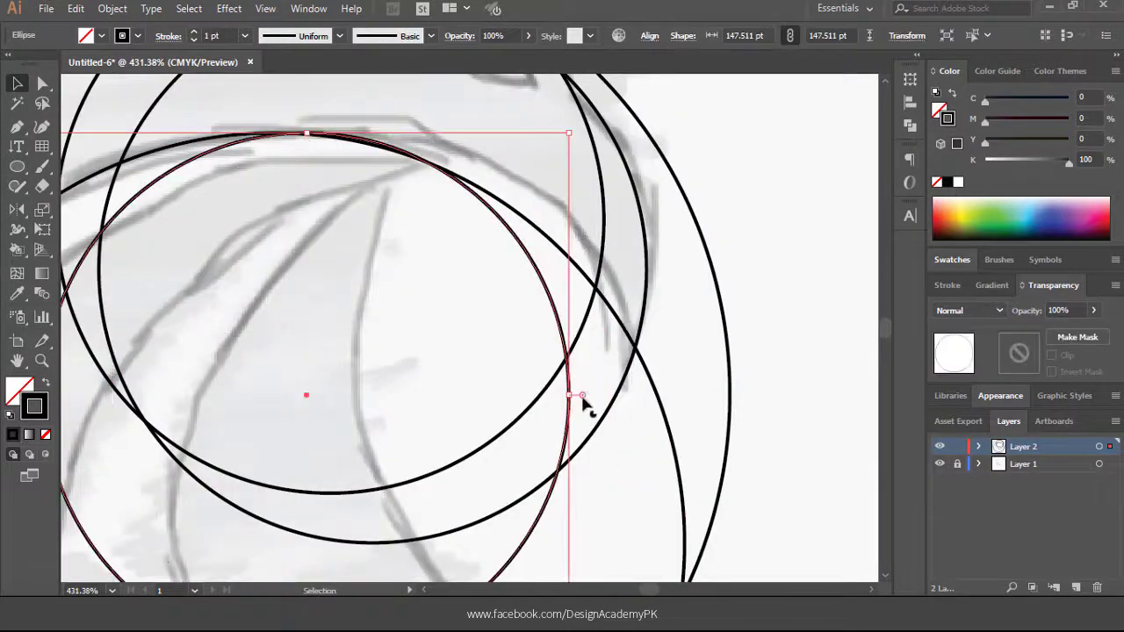
mouse_move(582, 402)
mouse_down()
mouse_move(627, 393)
mouse_move(602, 397)
mouse_up()
drag(439, 123, 439, 158)
- Duplicate the large neck circle and reduce the copy to about 226 pt along the outer edge of the first feather
key(ctrl+minus)
key(ctrl+minus)
key(ctrl+minus)
drag(317, 203, 243, 303)
drag(509, 187, 589, 146)
drag(281, 166, 298, 186)
mouse_move(599, 132)
mouse_down()
mouse_move(609, 115)
mouse_move(603, 130)
mouse_move(612, 115)
mouse_move(612, 125)
mouse_up()
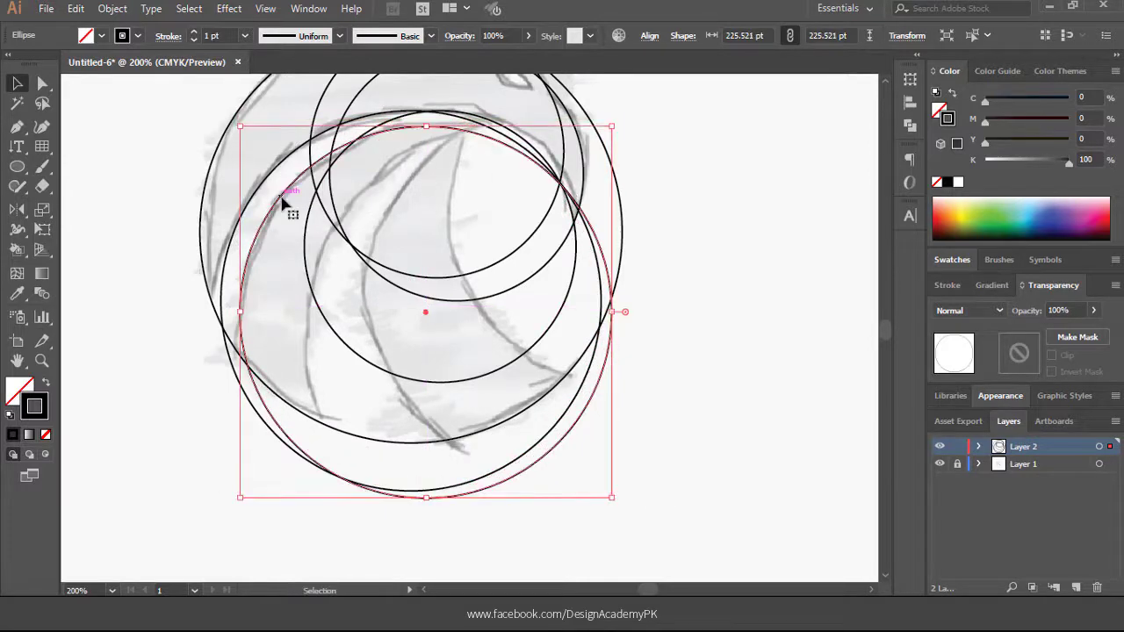
- Duplicate the 226 pt circle sideways and enlarge the copy to follow the inner edge of the first feather
drag(282, 198, 356, 198)
drag(545, 492, 537, 448)
drag(492, 453, 494, 479)
- Add two circle copies of about 236 pt, one along each side edge of the lower feather
drag(315, 349, 376, 324)
drag(526, 447, 556, 438)
click(421, 251)
drag(381, 169, 463, 86)
drag(446, 243, 391, 270)
drag(561, 124, 543, 213)
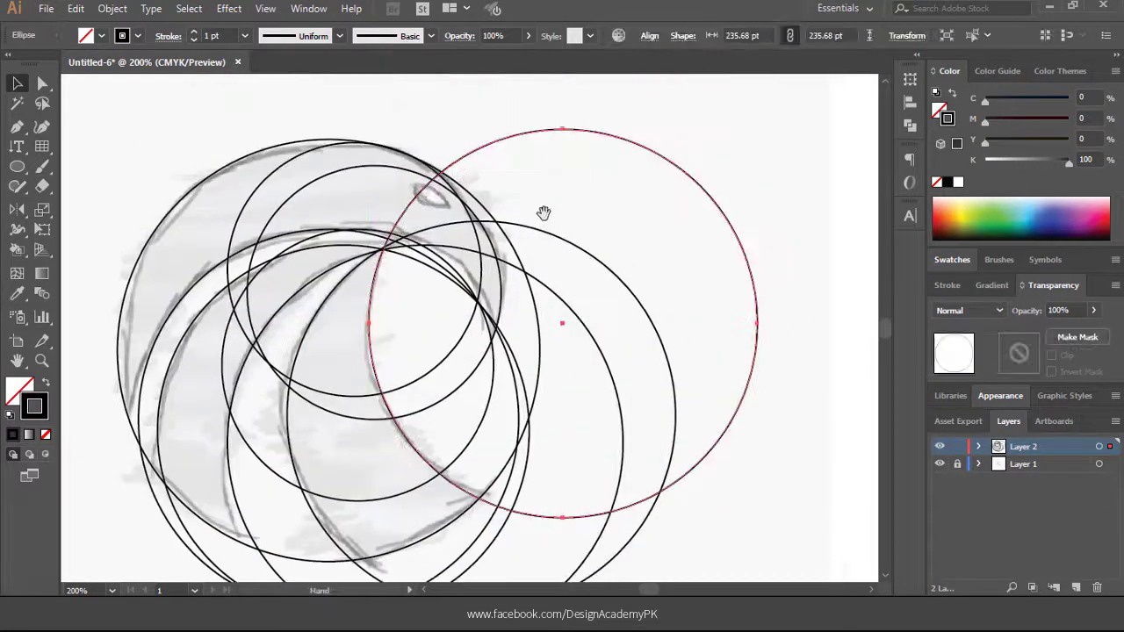
key(ctrl+minus)
key(ctrl+minus)
click(575, 177)
- Nudge the 165 pt circle sideways so that its edge sits closer to the beak's inner curve
drag(402, 295, 474, 250)
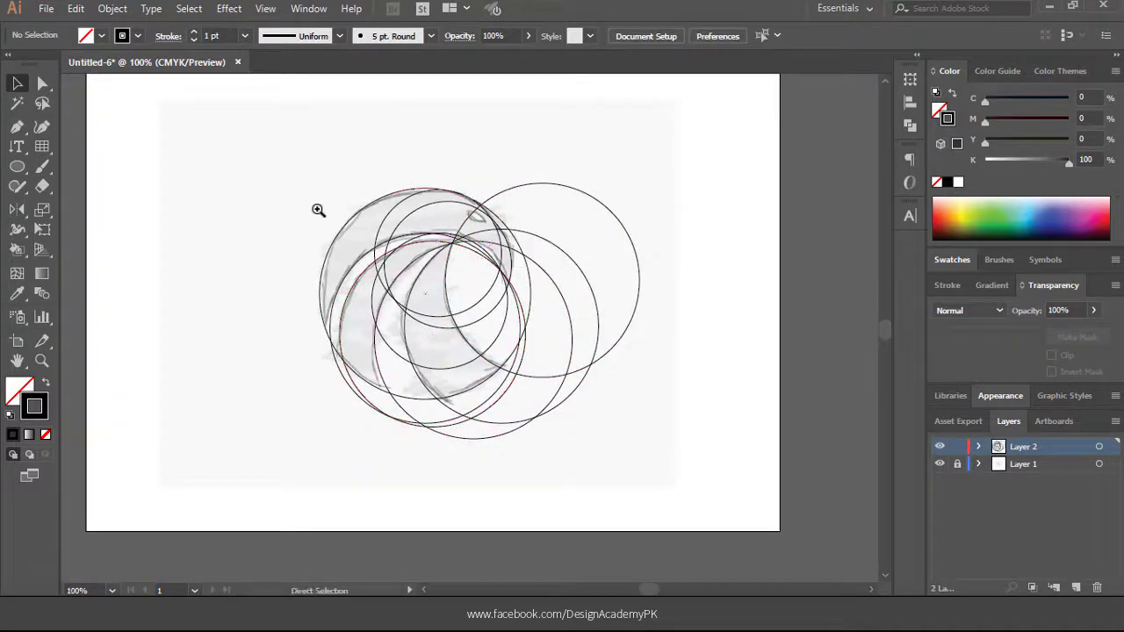
drag(276, 157, 680, 459)
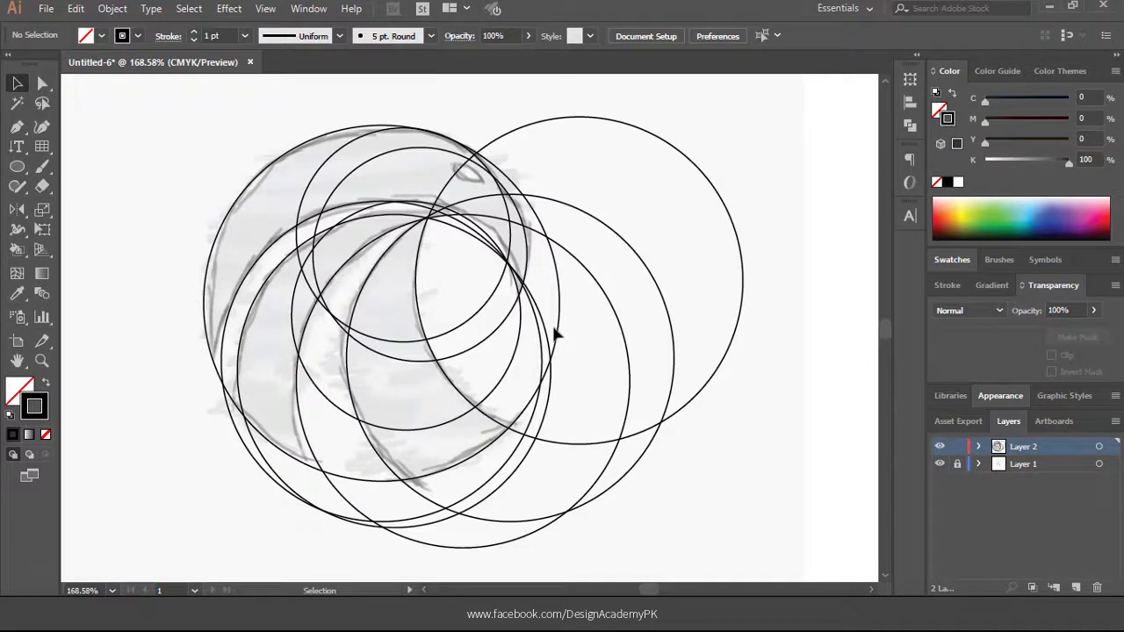
drag(211, 148, 634, 394)
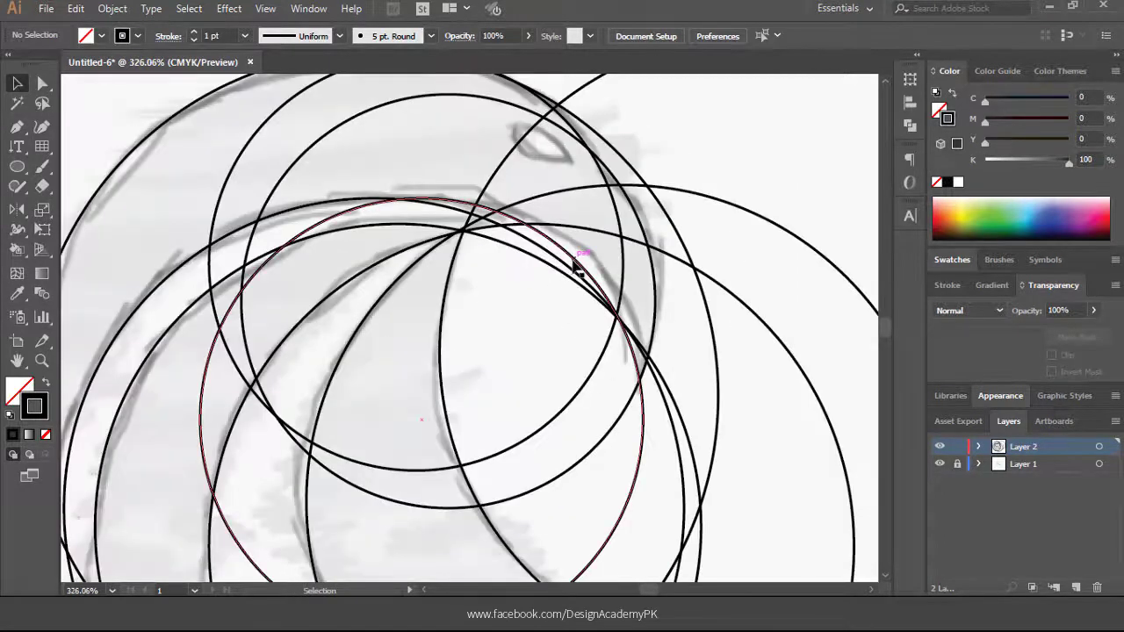
drag(579, 263, 586, 261)
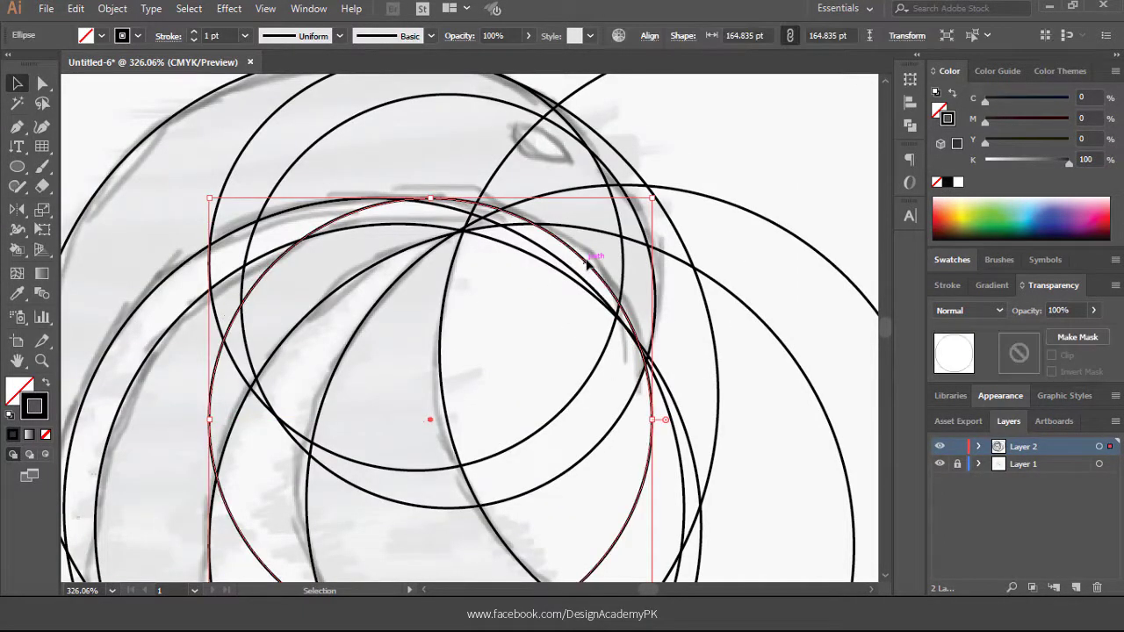
click(448, 186)
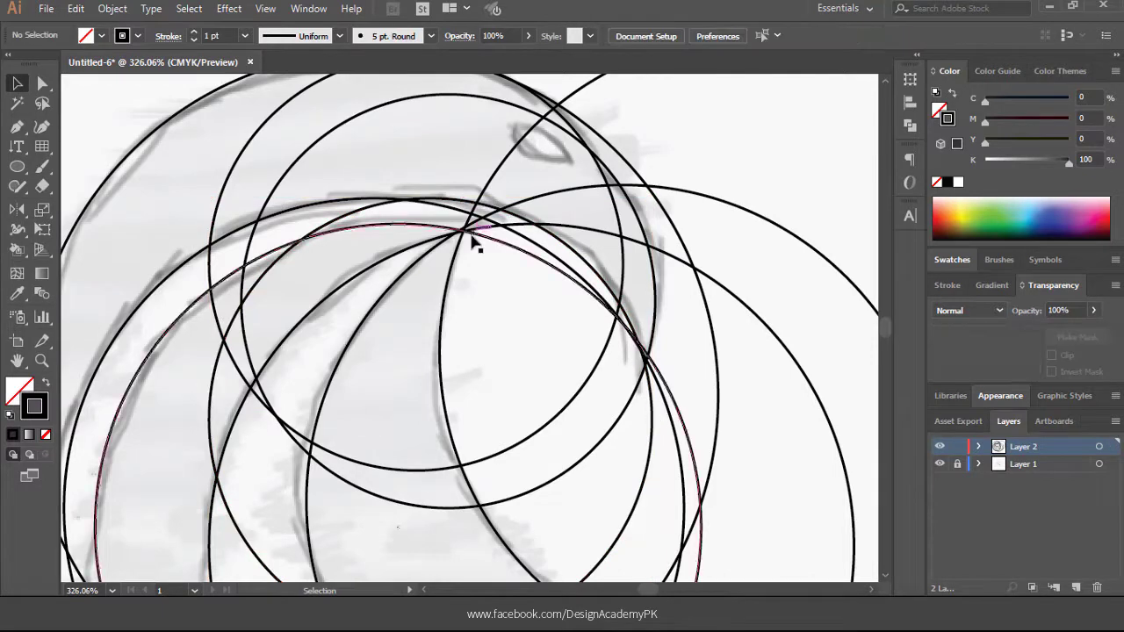
- Select all the construction circles and activate the Live Paint Bucket
key(ctrl+minus)
key(ctrl+minus)
key(ctrl+minus)
key(ctrl+minus)
key(ctrl+minus)
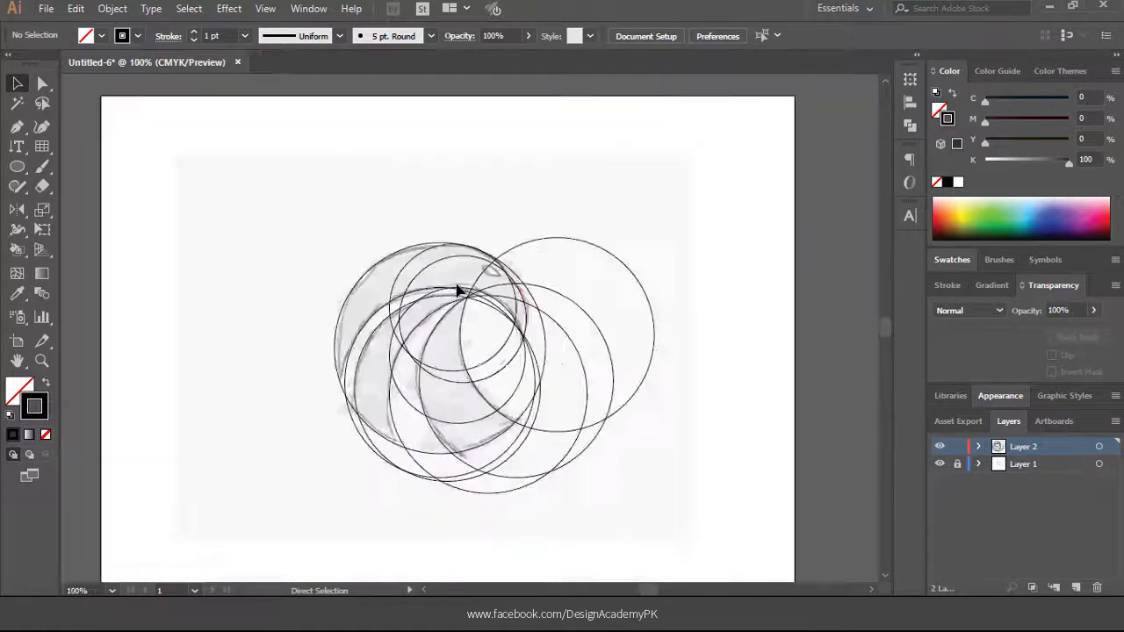
scroll(457, 289, up, 3)
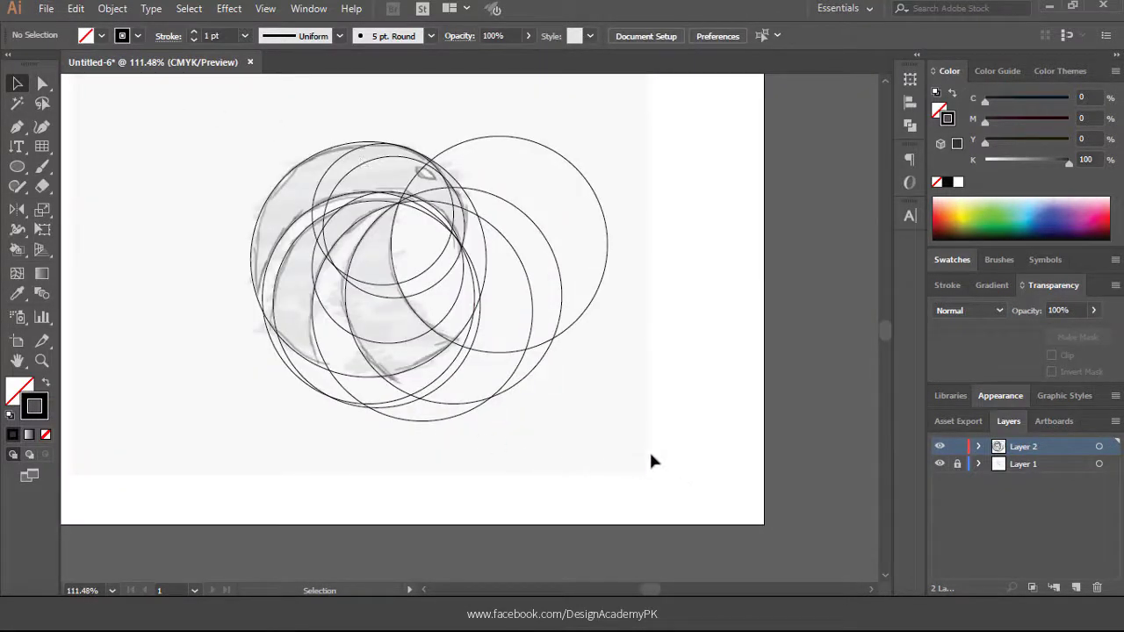
drag(650, 461, 226, 95)
key(k)
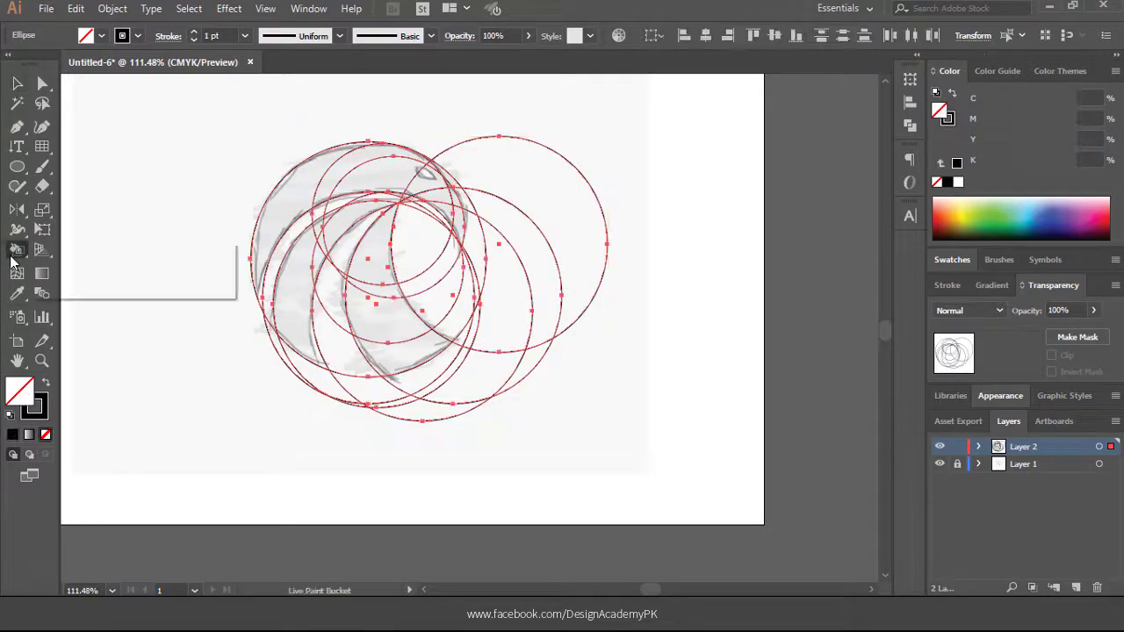
click(12, 255)
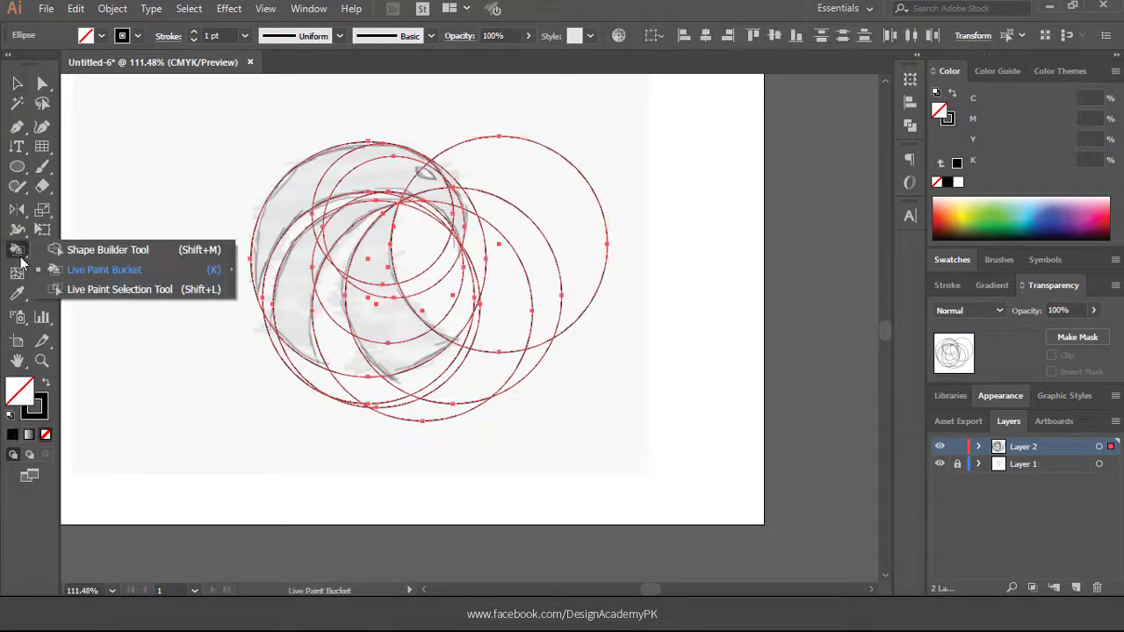
click(148, 272)
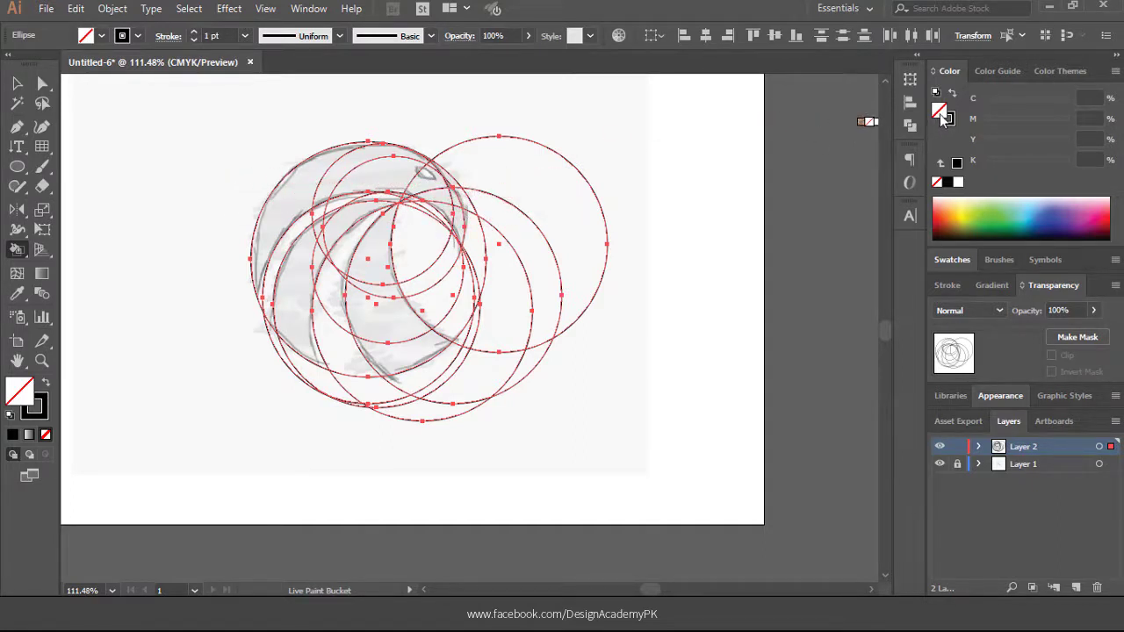
- Set the fill to black and paint the regions forming the eagle's head, beak and neck
click(957, 164)
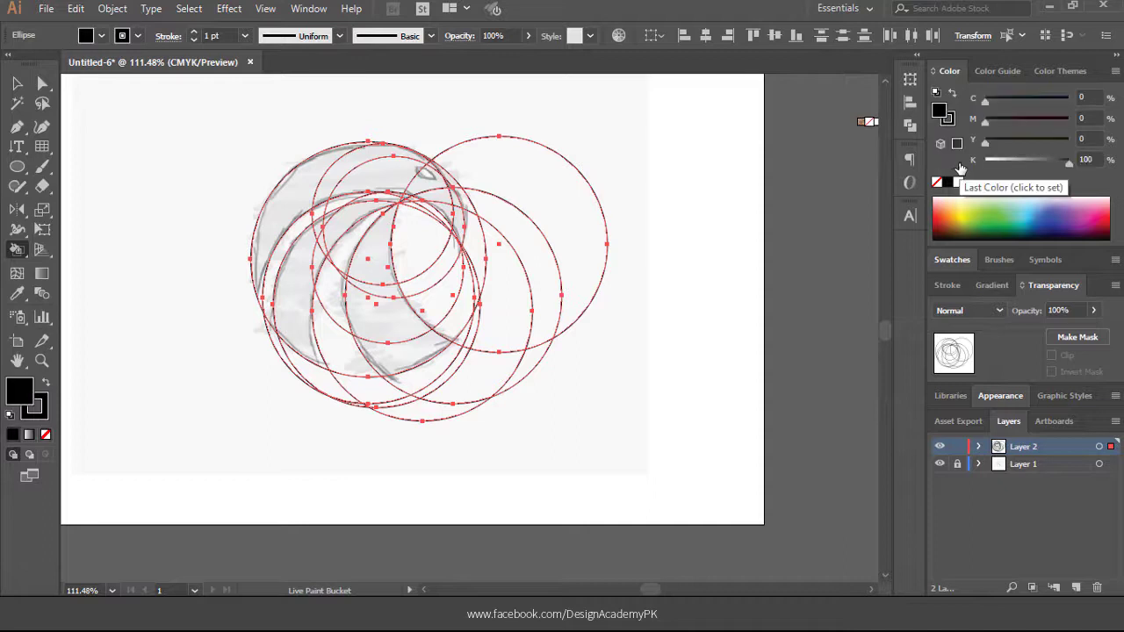
key(z)
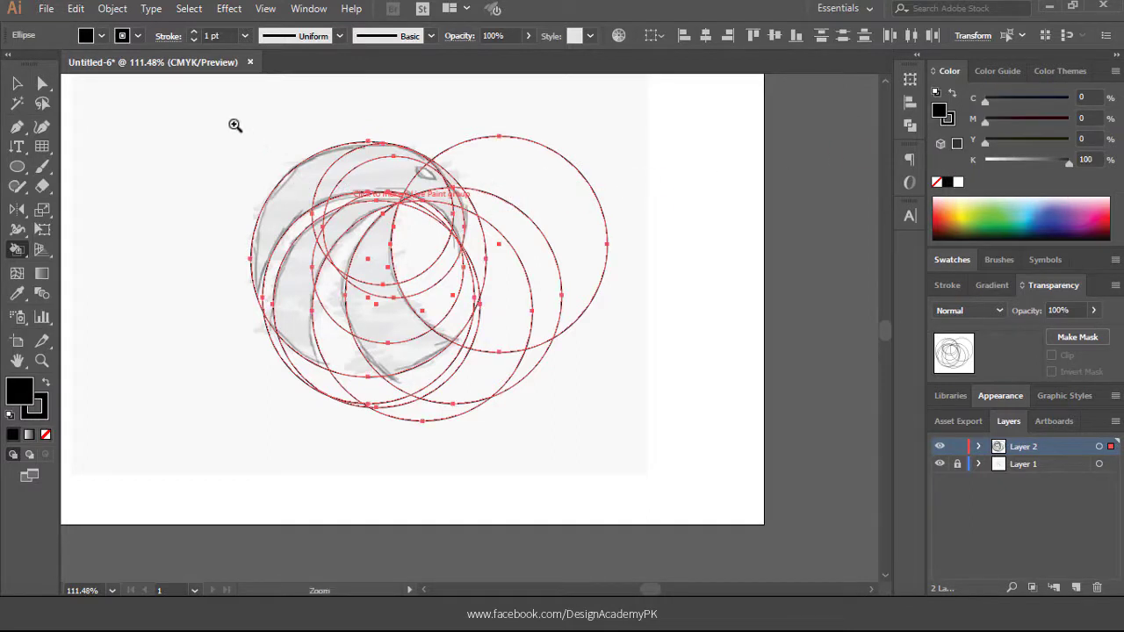
mouse_move(235, 126)
mouse_down()
mouse_move(557, 349)
mouse_move(650, 444)
mouse_up()
click(42, 362)
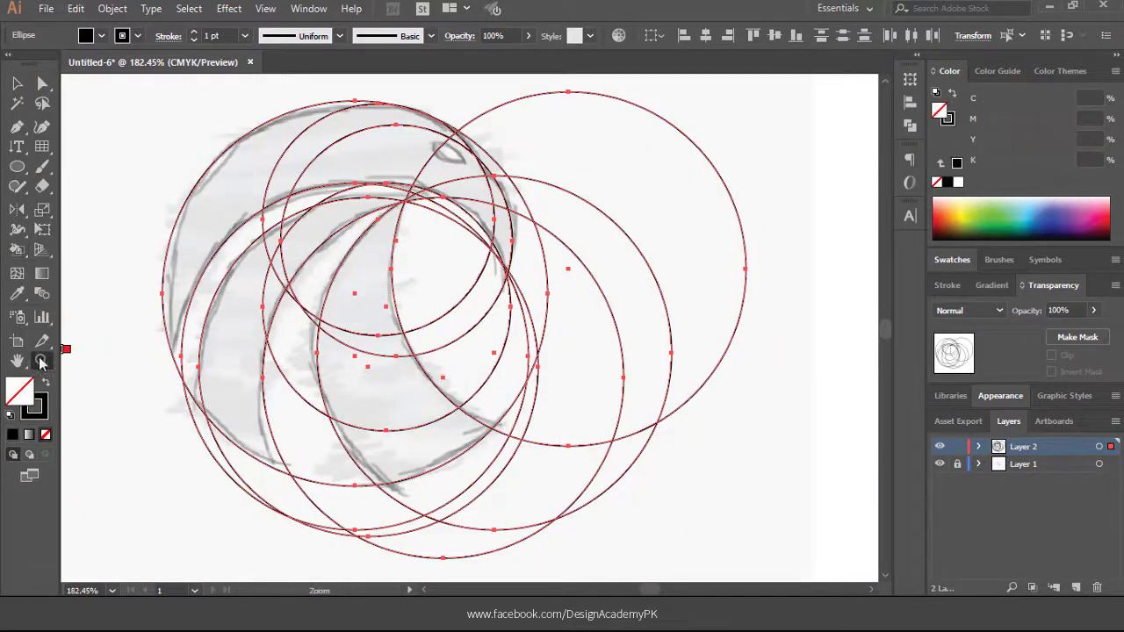
drag(129, 105, 599, 437)
key(k)
click(958, 164)
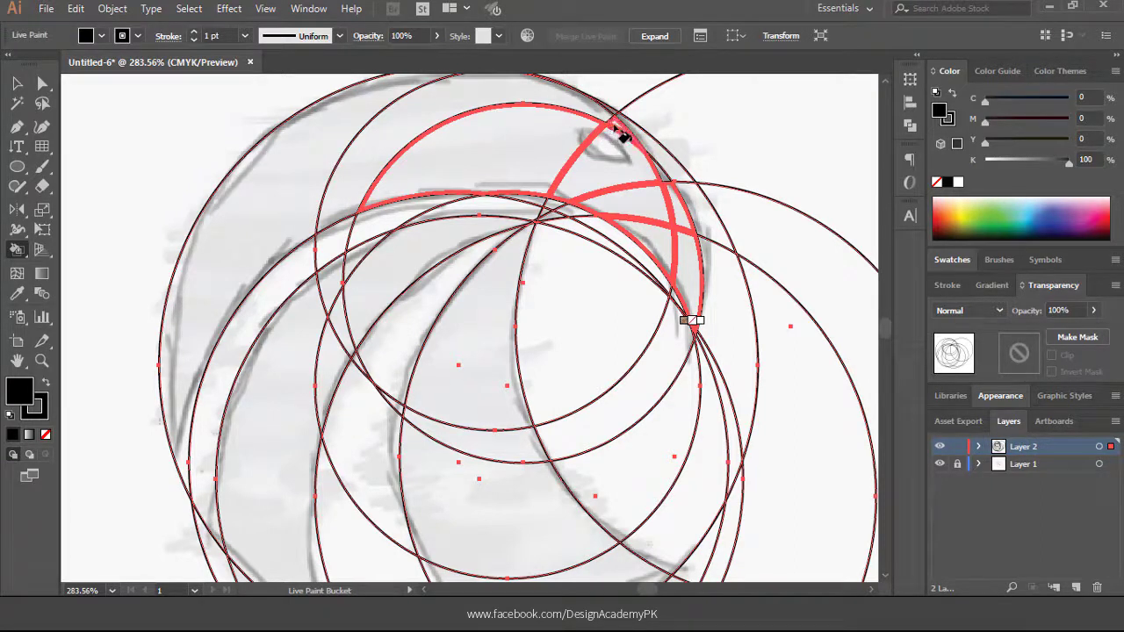
click(584, 110)
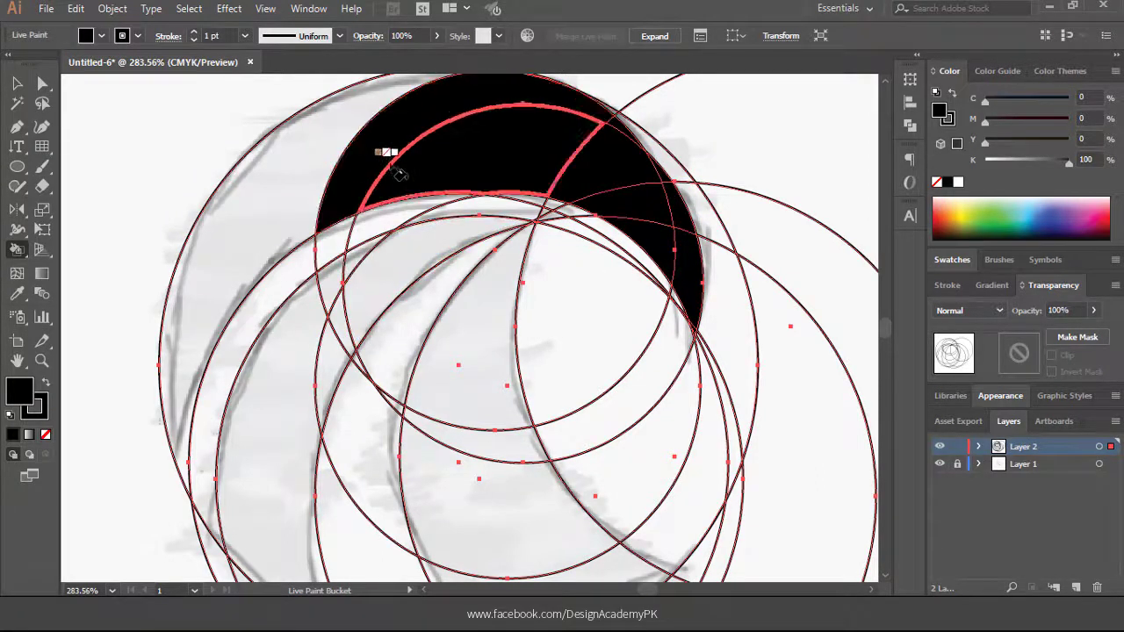
click(290, 203)
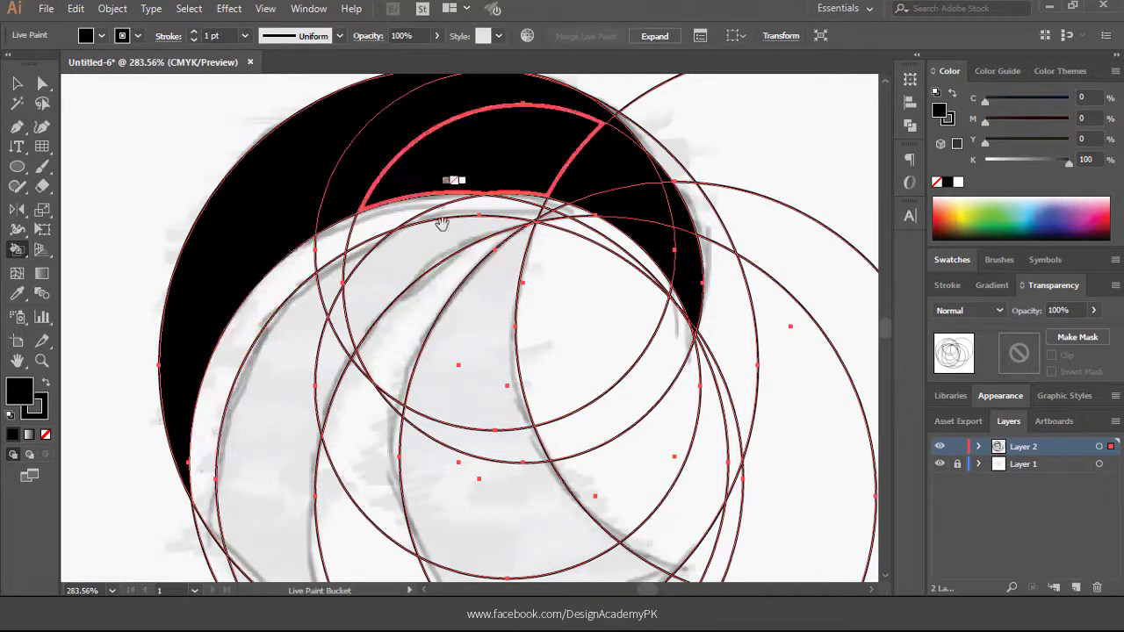
- Paint the regions of both feathers below the neck black
mouse_move(442, 221)
mouse_down()
mouse_move(439, 201)
mouse_move(464, 178)
mouse_up()
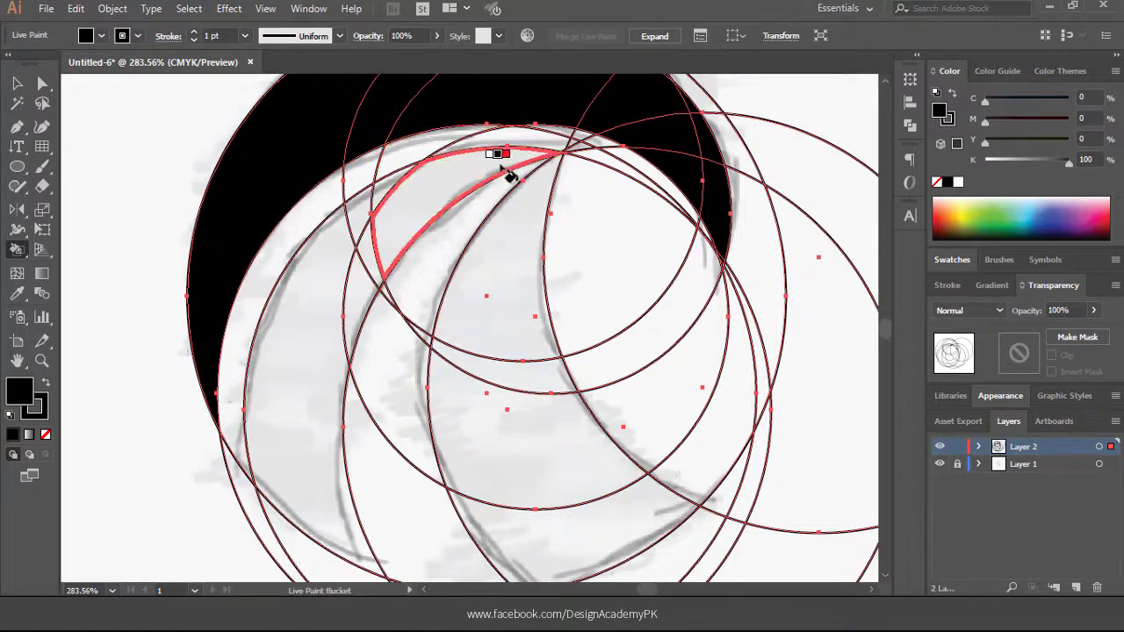
mouse_move(408, 211)
mouse_down()
mouse_move(394, 196)
mouse_move(371, 221)
mouse_move(378, 246)
mouse_move(320, 380)
mouse_up()
drag(540, 354, 509, 280)
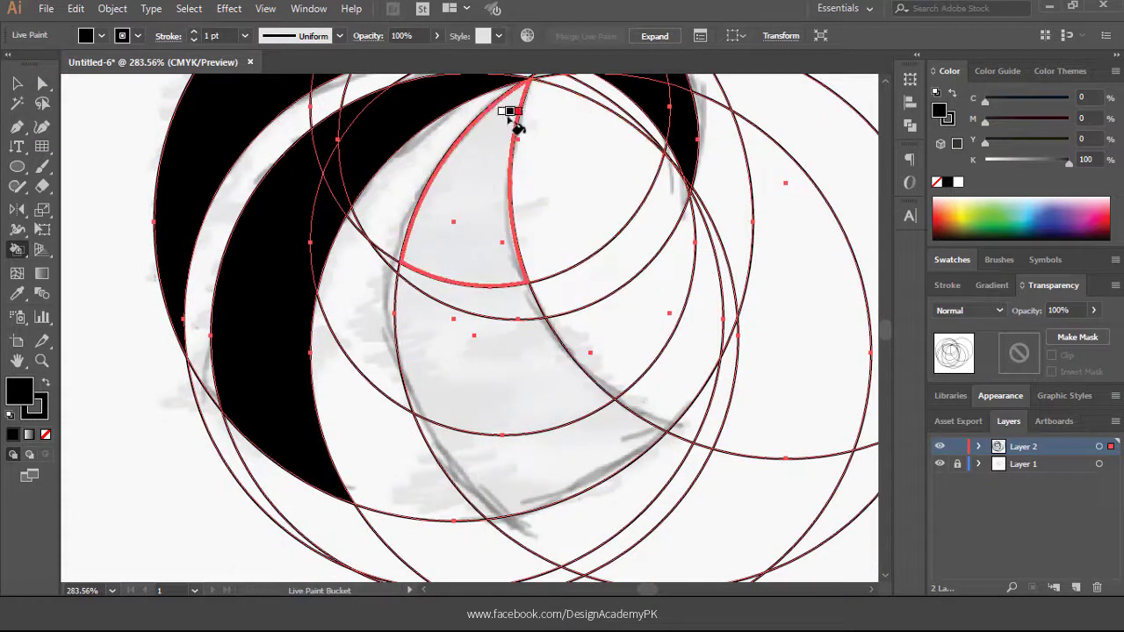
drag(501, 155, 487, 192)
mouse_move(483, 243)
mouse_down()
mouse_move(466, 359)
mouse_move(542, 483)
mouse_move(578, 494)
mouse_up()
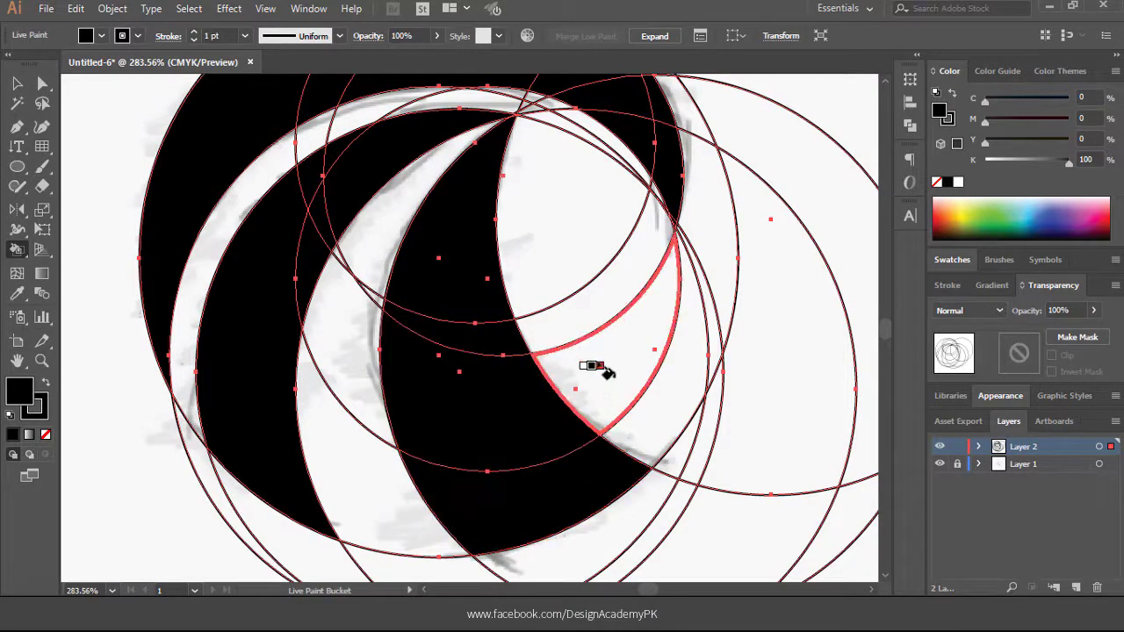
- Expand the Live Paint group with the fill and stroke options enabled
key(ctrl+minus)
key(ctrl+minus)
click(112, 9)
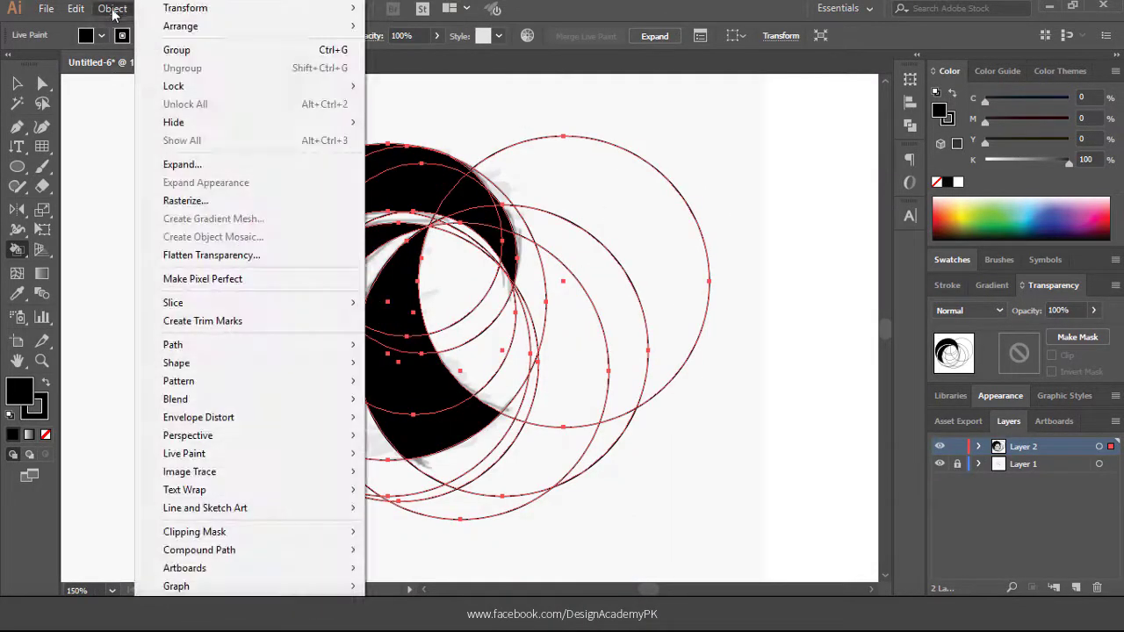
click(166, 160)
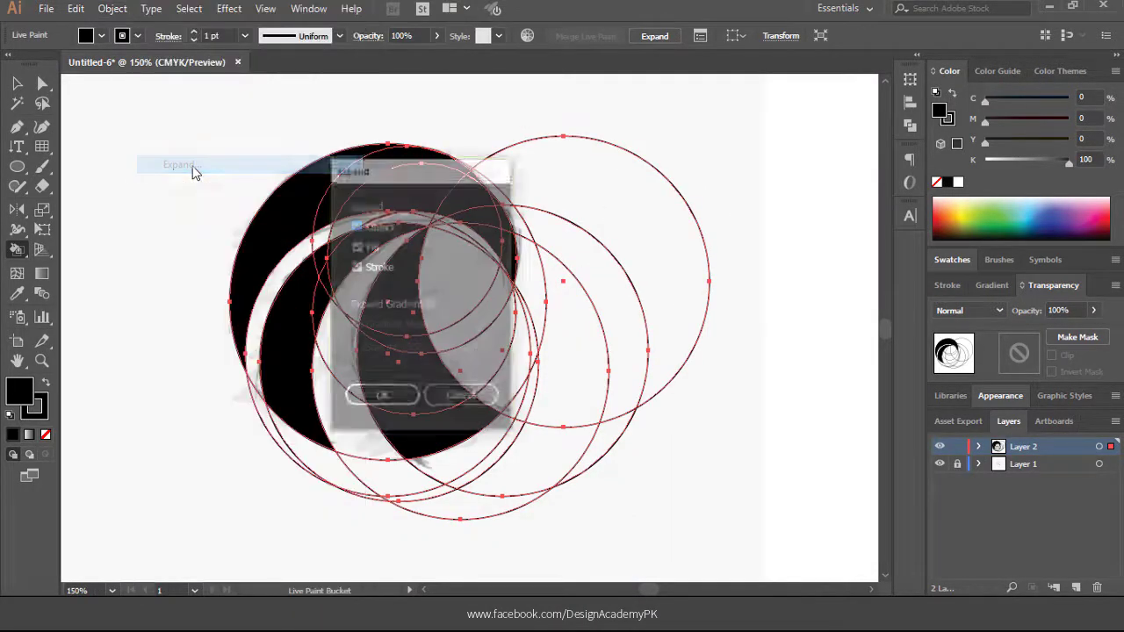
click(382, 397)
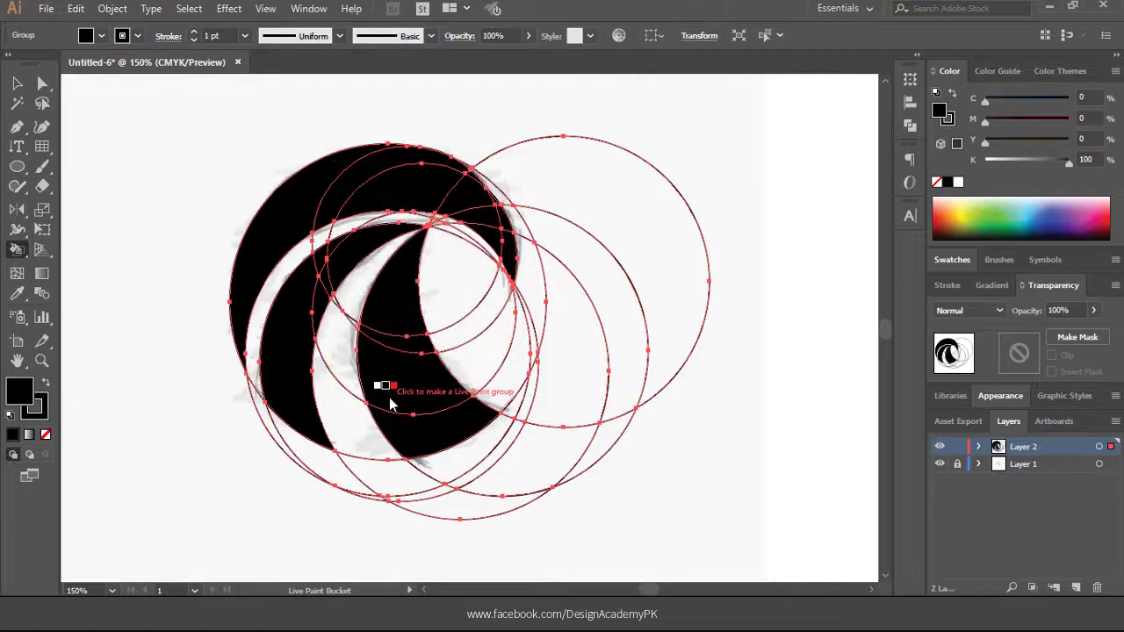
- Ungroup the expanded artwork to separate the black shapes from the circle outlines
click(16, 83)
right_click(352, 230)
click(415, 349)
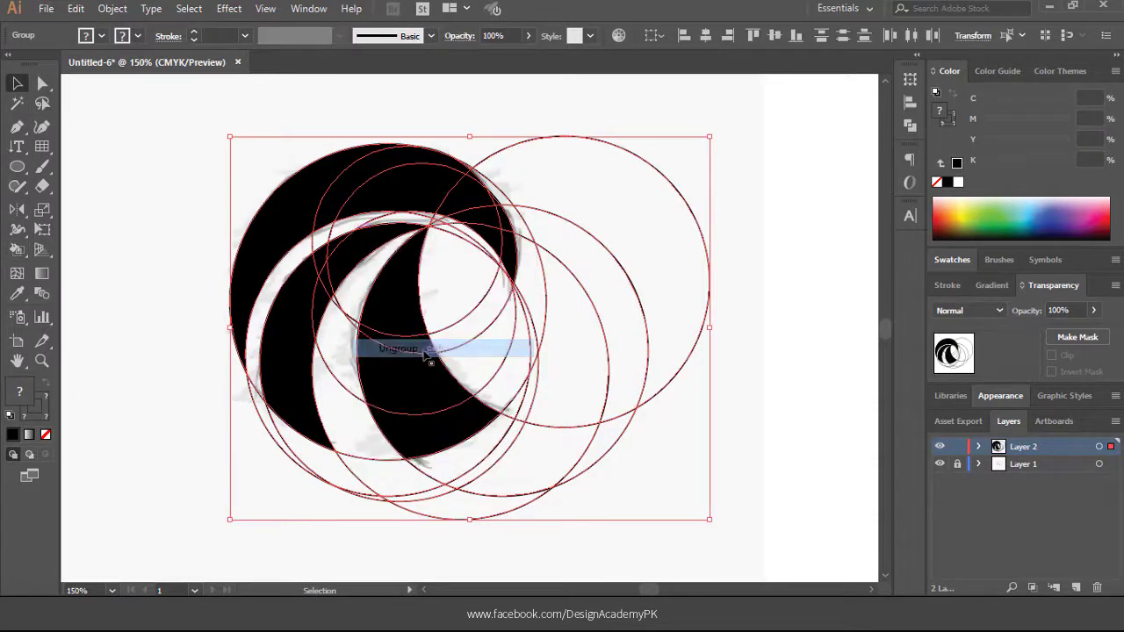
click(797, 278)
- Move the group of circle outlines sideways until it is clear of the black eagle shapes
drag(708, 281, 780, 155)
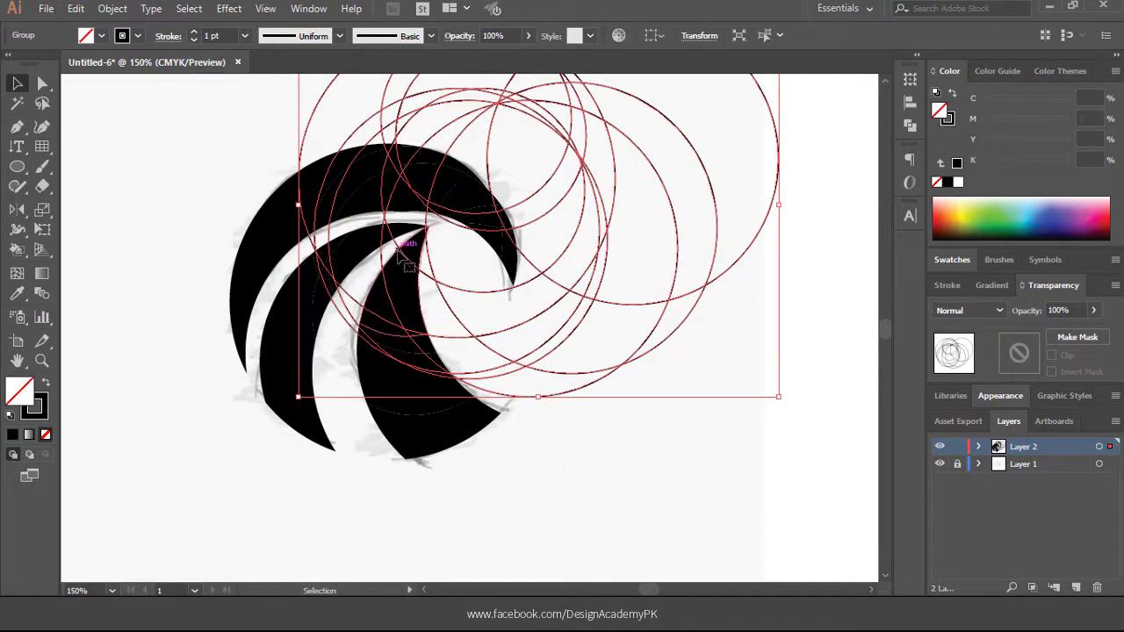
mouse_move(406, 254)
mouse_down()
mouse_move(482, 301)
mouse_move(439, 288)
mouse_up()
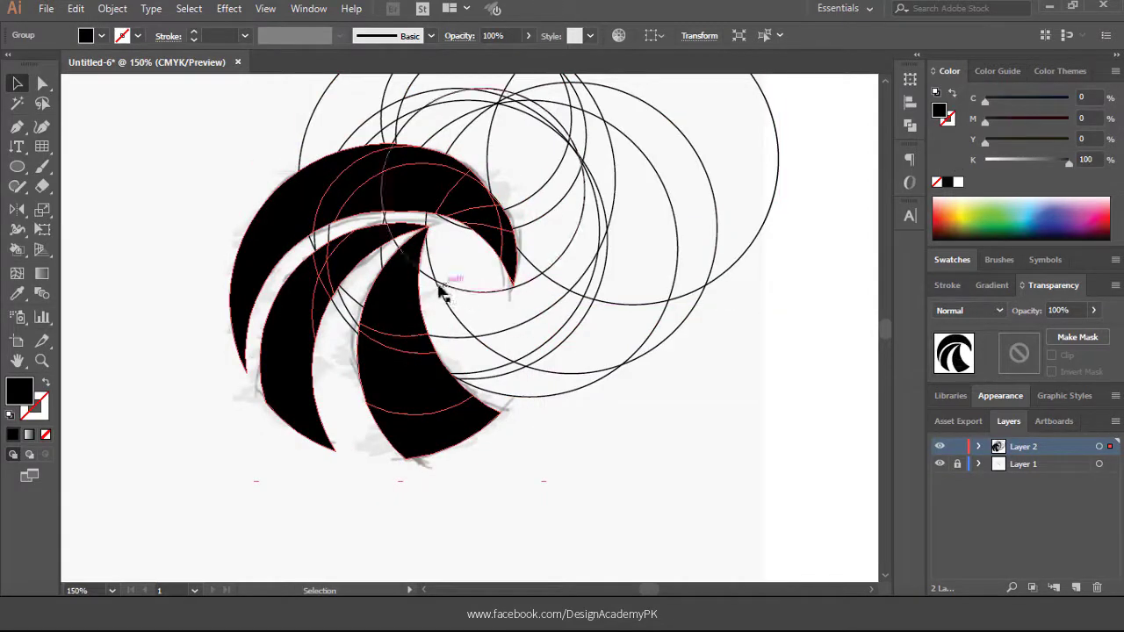
drag(541, 319, 521, 333)
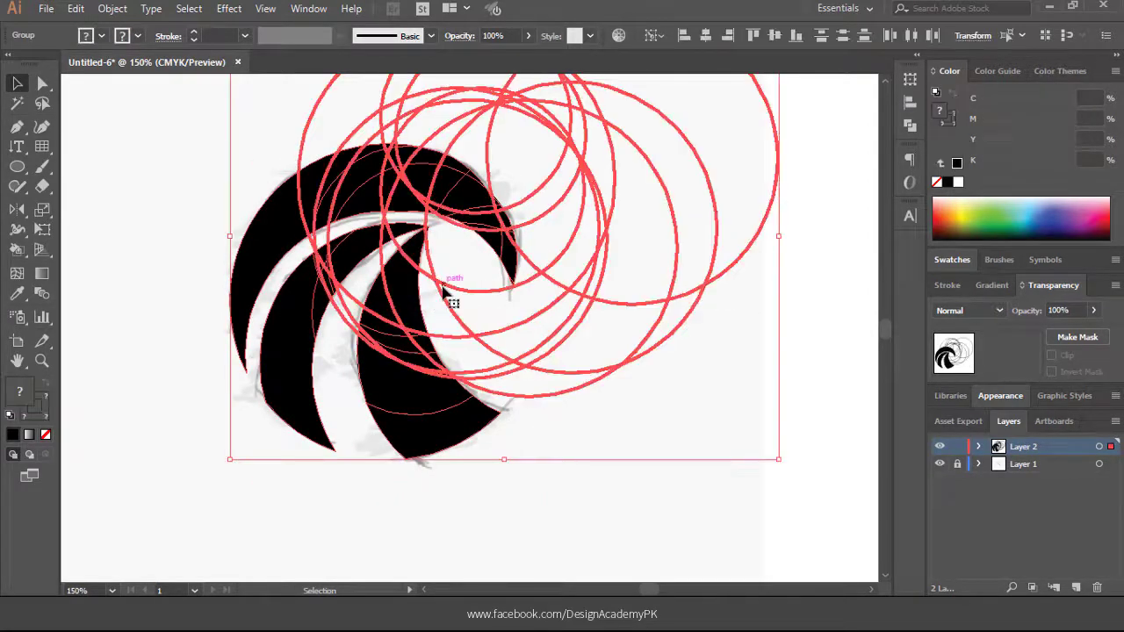
click(600, 432)
drag(518, 368, 635, 386)
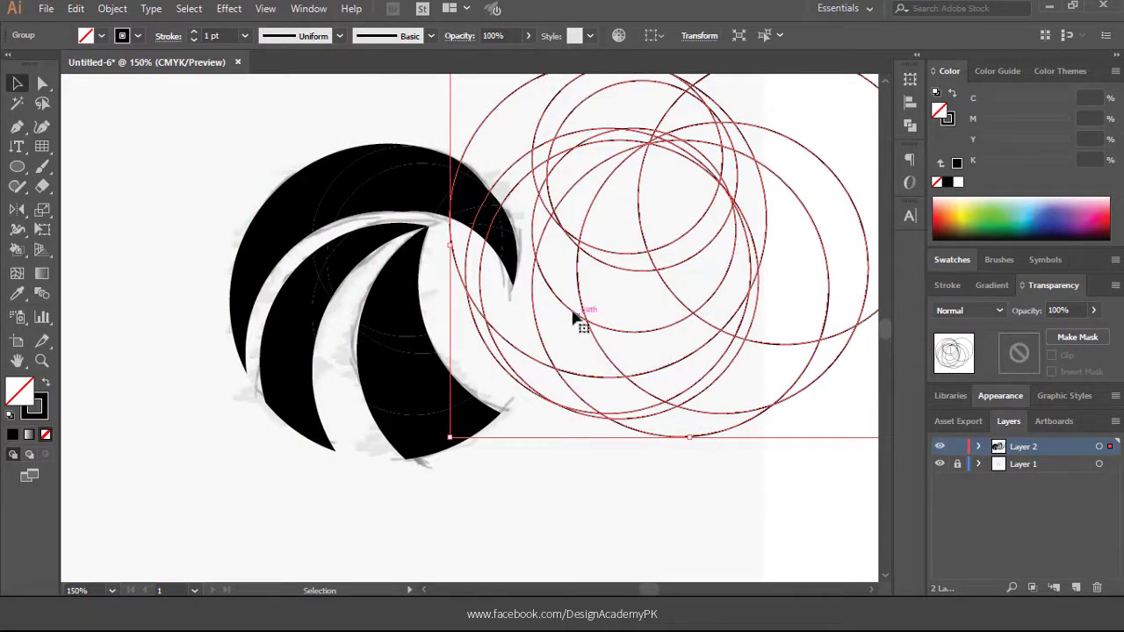
drag(536, 195, 687, 264)
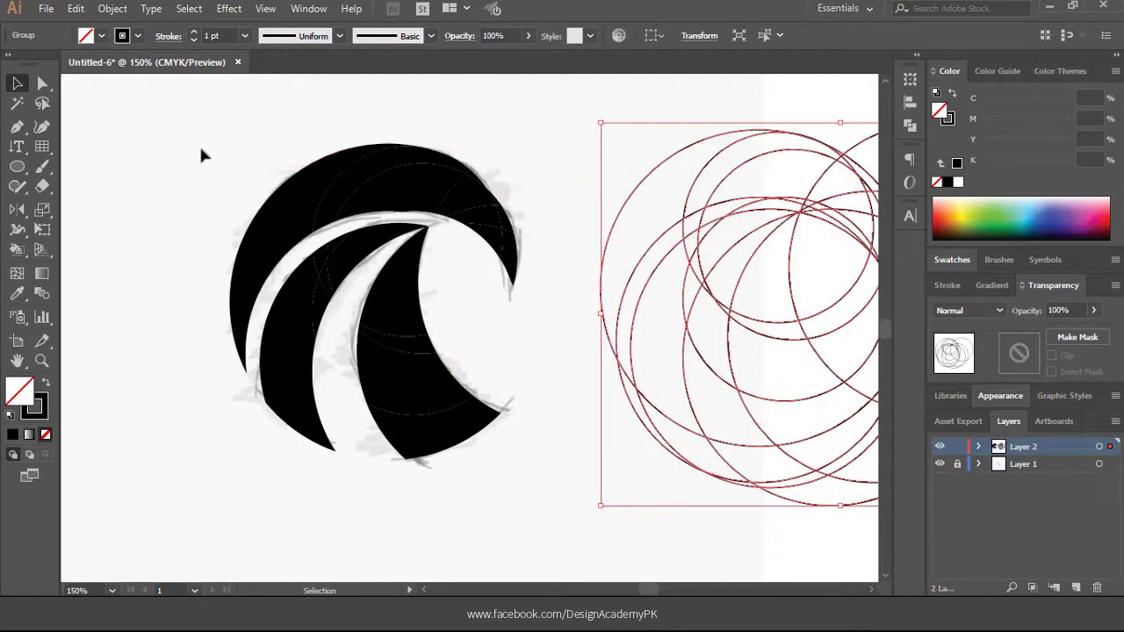
- Merge the touching black eagle regions into solid shapes with the Pathfinder Unite operation
drag(177, 138, 562, 518)
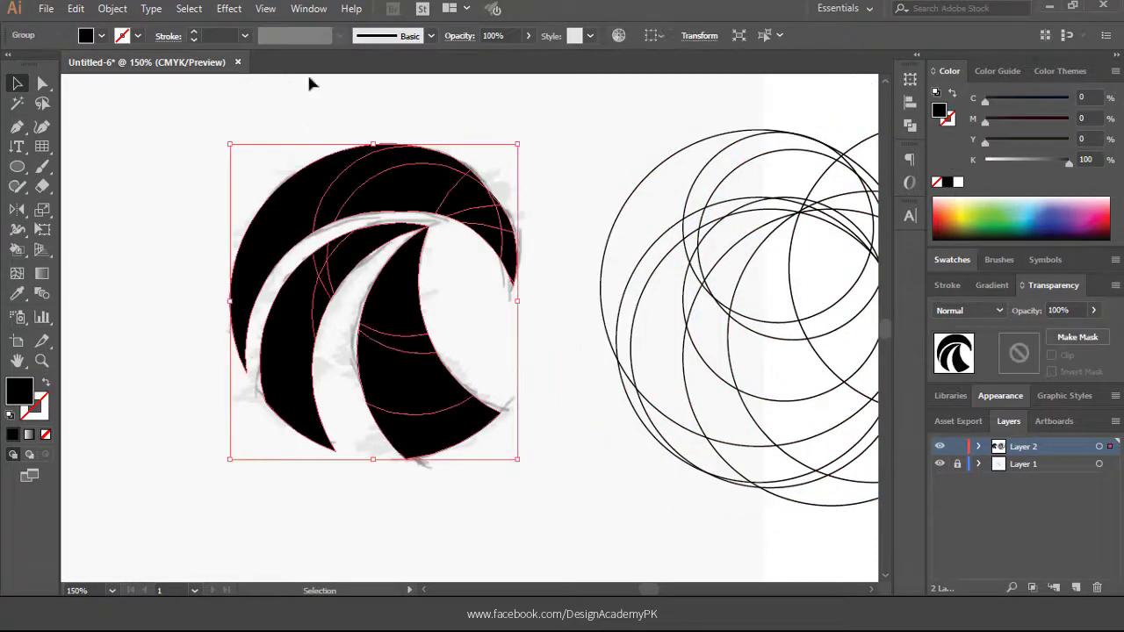
click(307, 9)
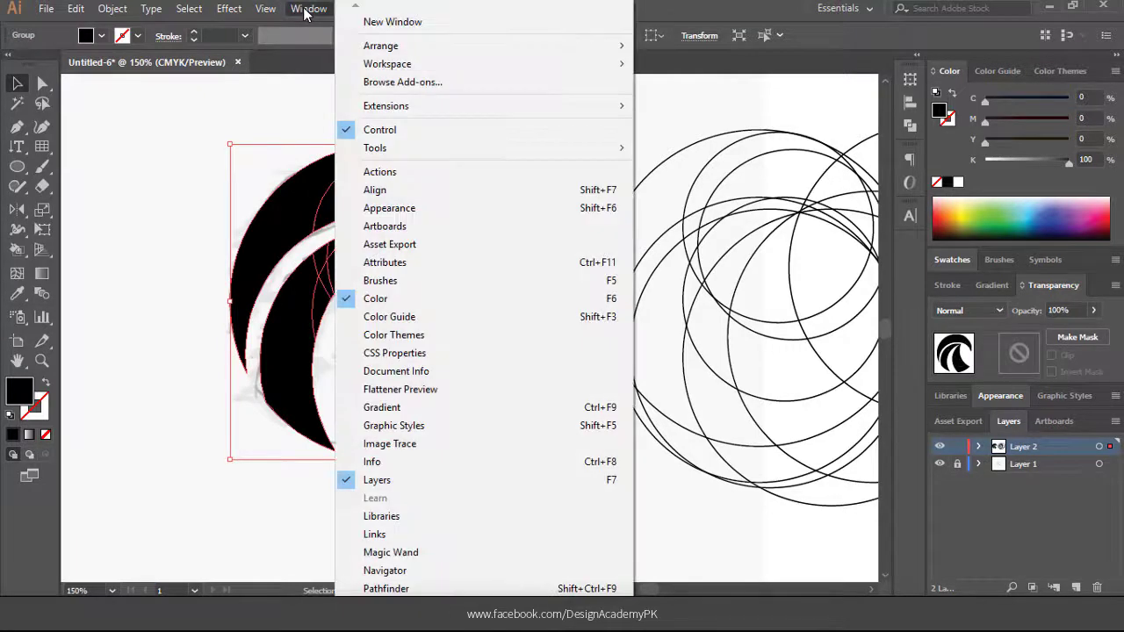
click(412, 588)
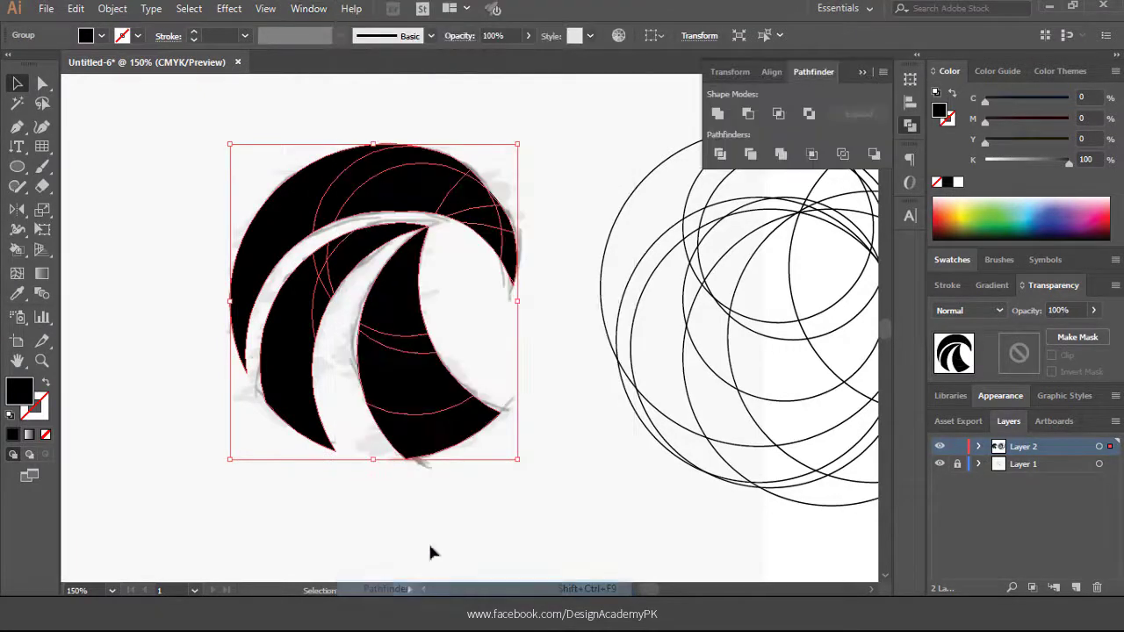
click(717, 123)
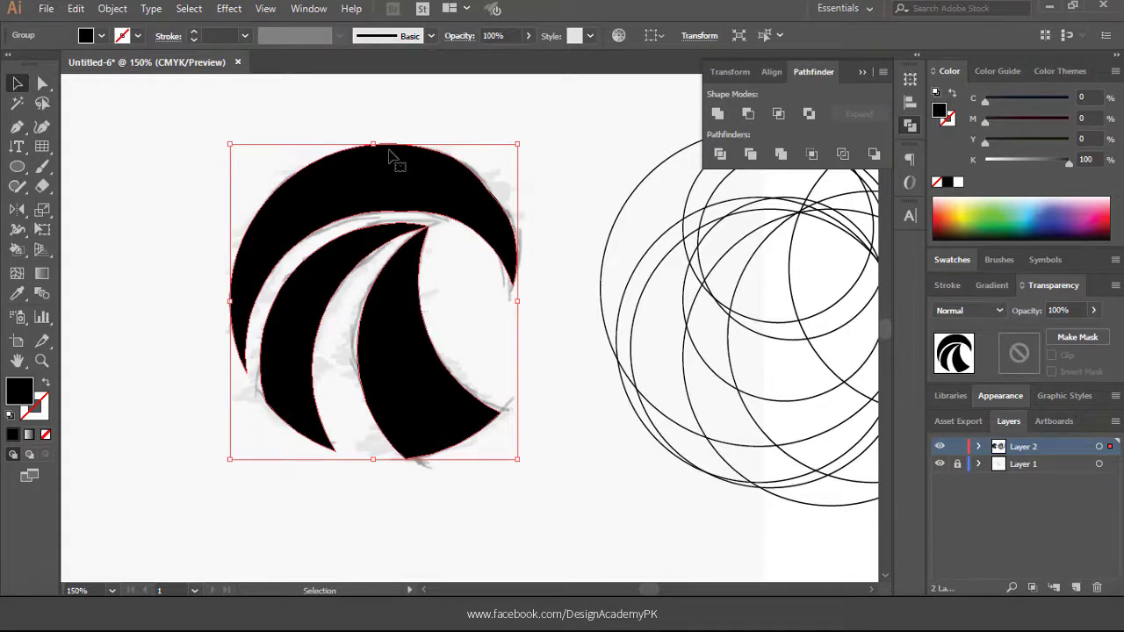
click(524, 211)
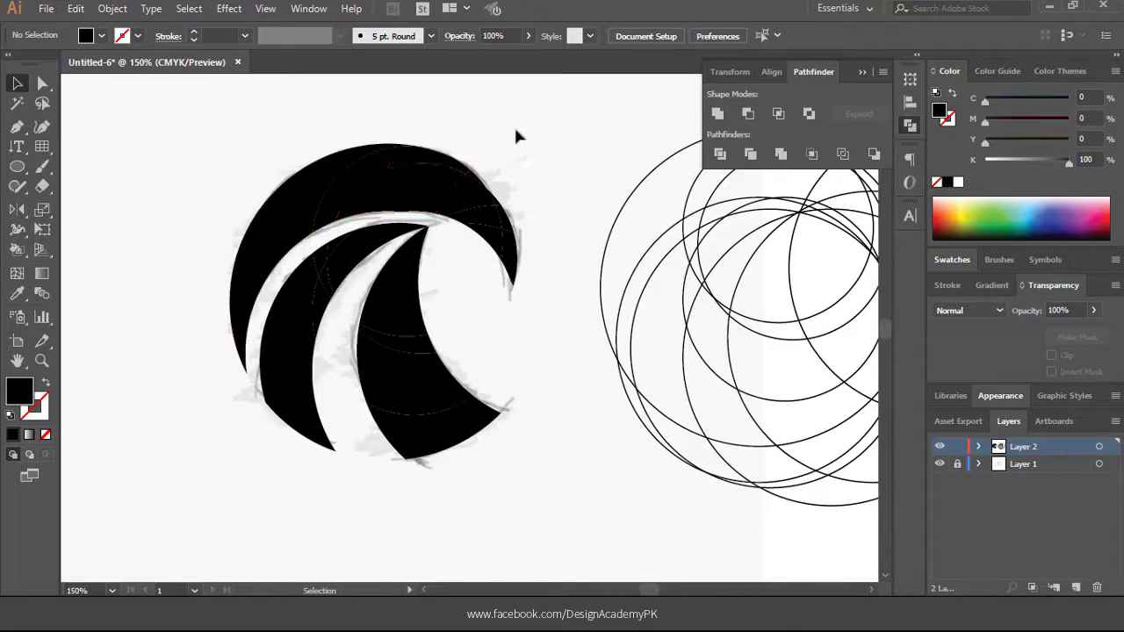
drag(517, 136, 243, 397)
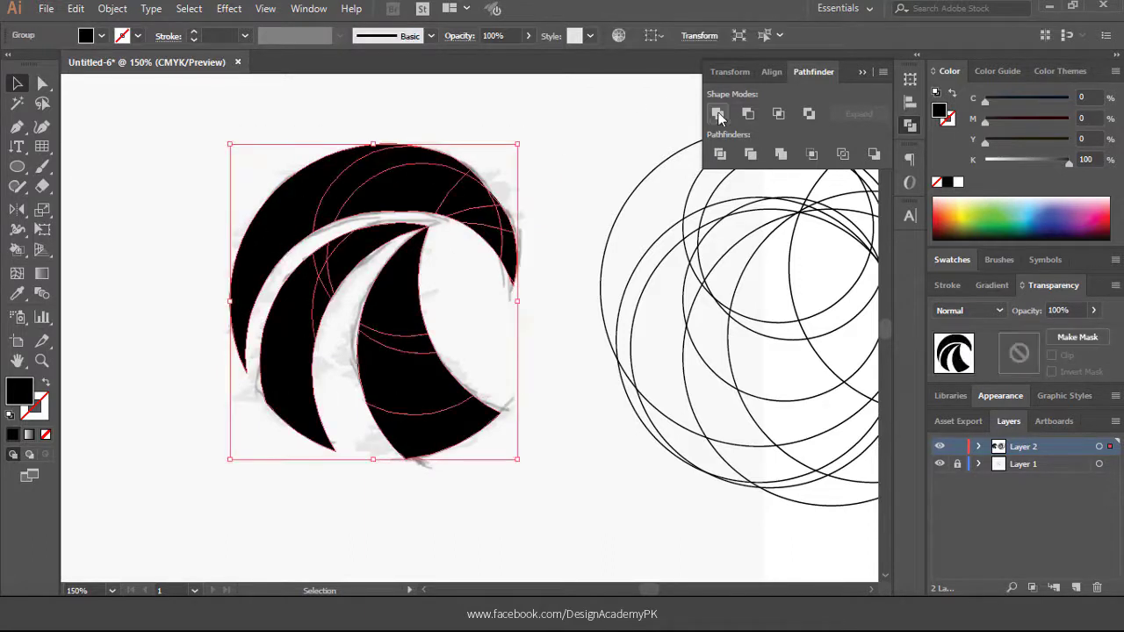
click(717, 114)
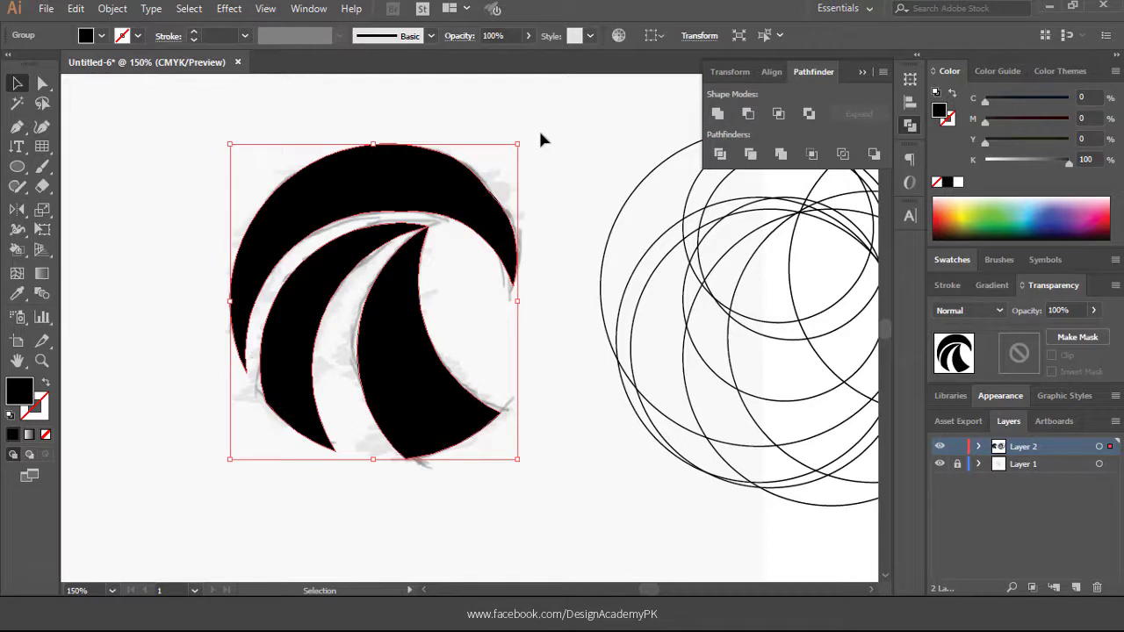
- Ungroup the united eagle artwork so that each black shape can be moved separately
double_click(393, 184)
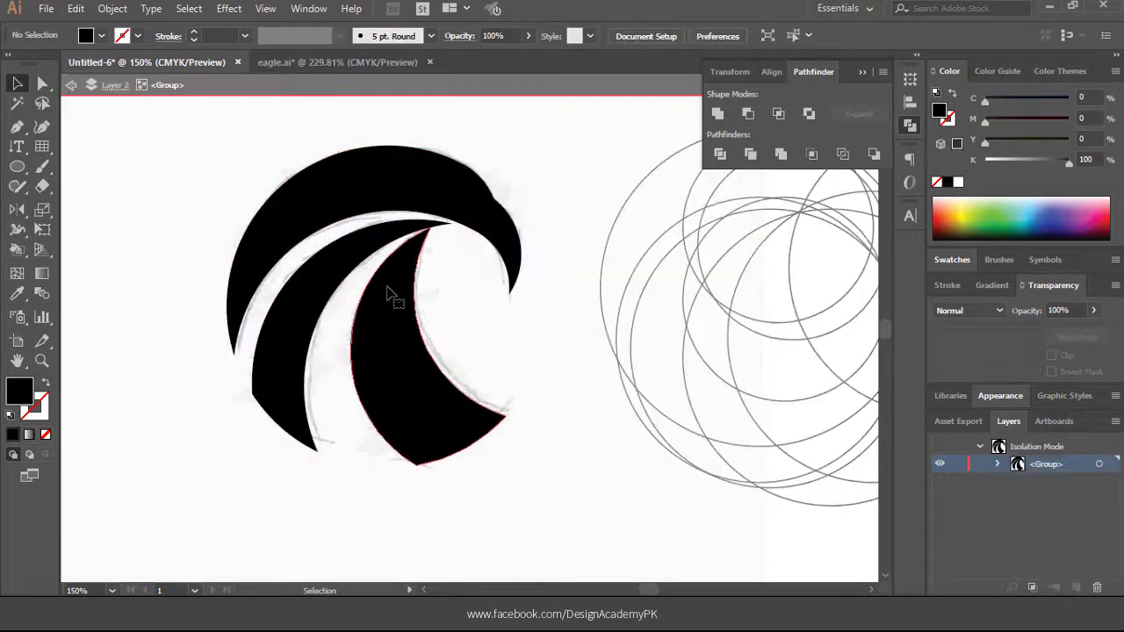
double_click(435, 280)
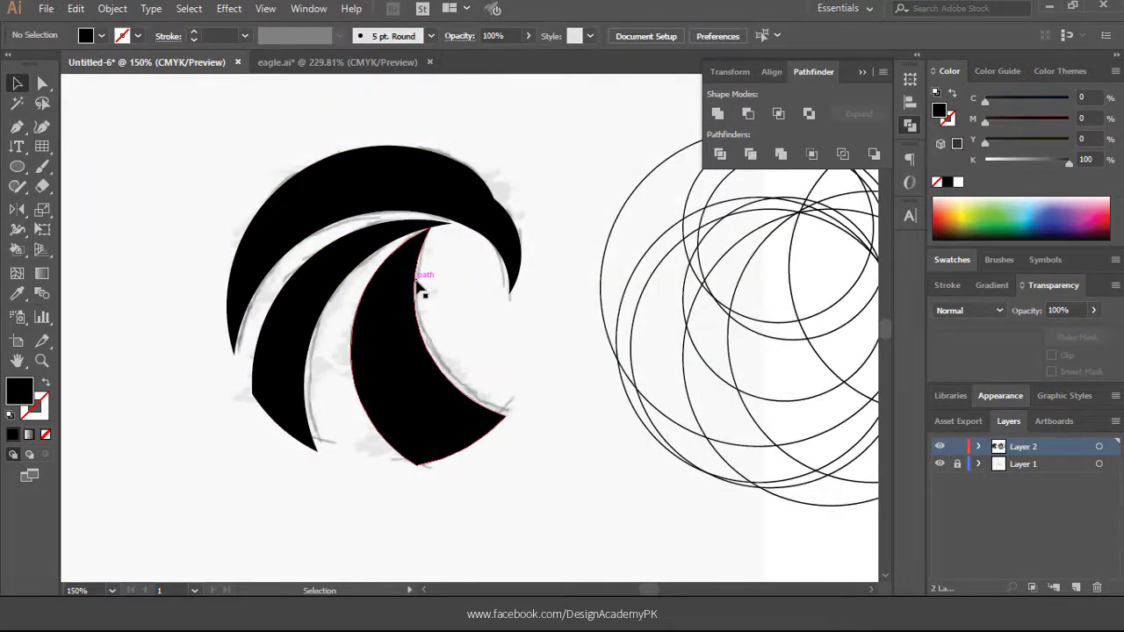
click(415, 290)
right_click(410, 283)
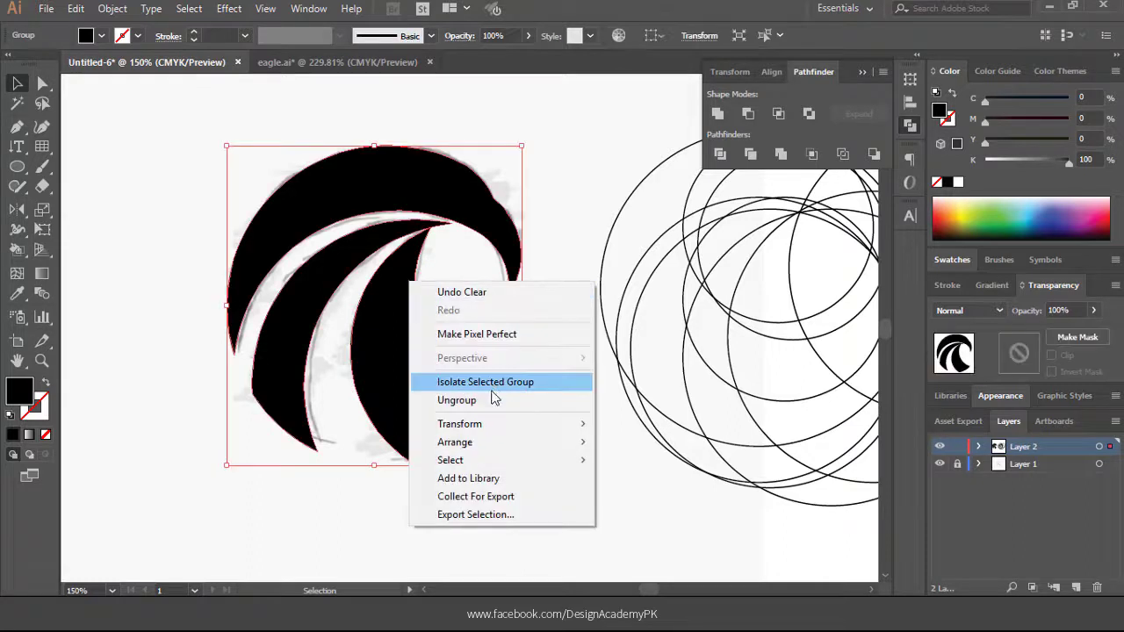
click(490, 401)
- Shift the front feather slightly sideways toward the beak side to line it up with the sketch
click(460, 323)
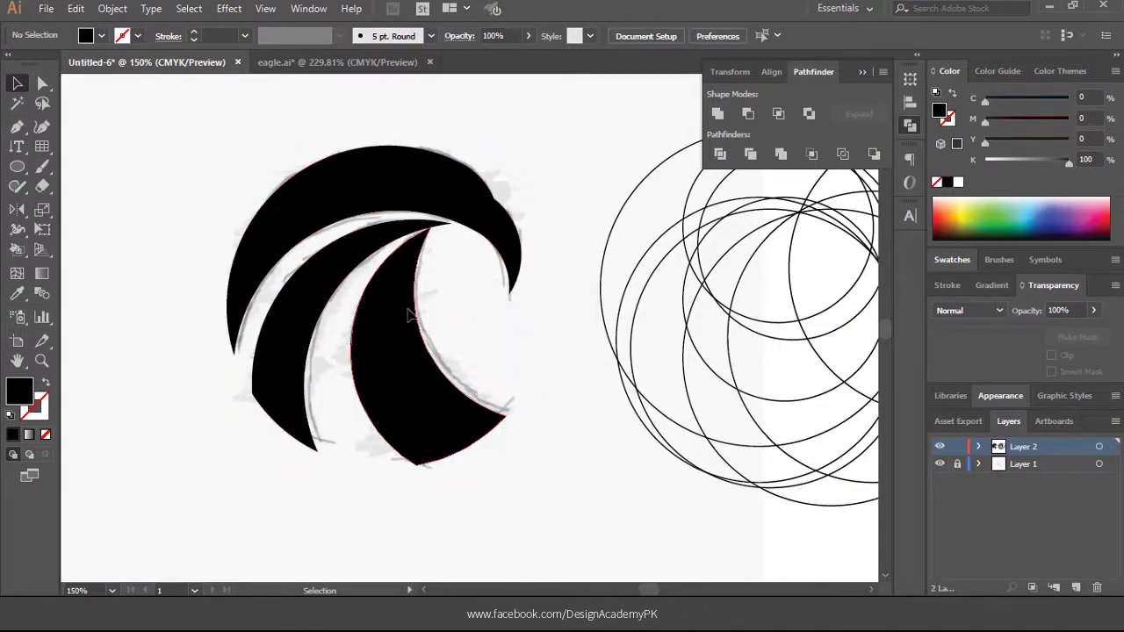
drag(408, 312, 419, 312)
click(448, 283)
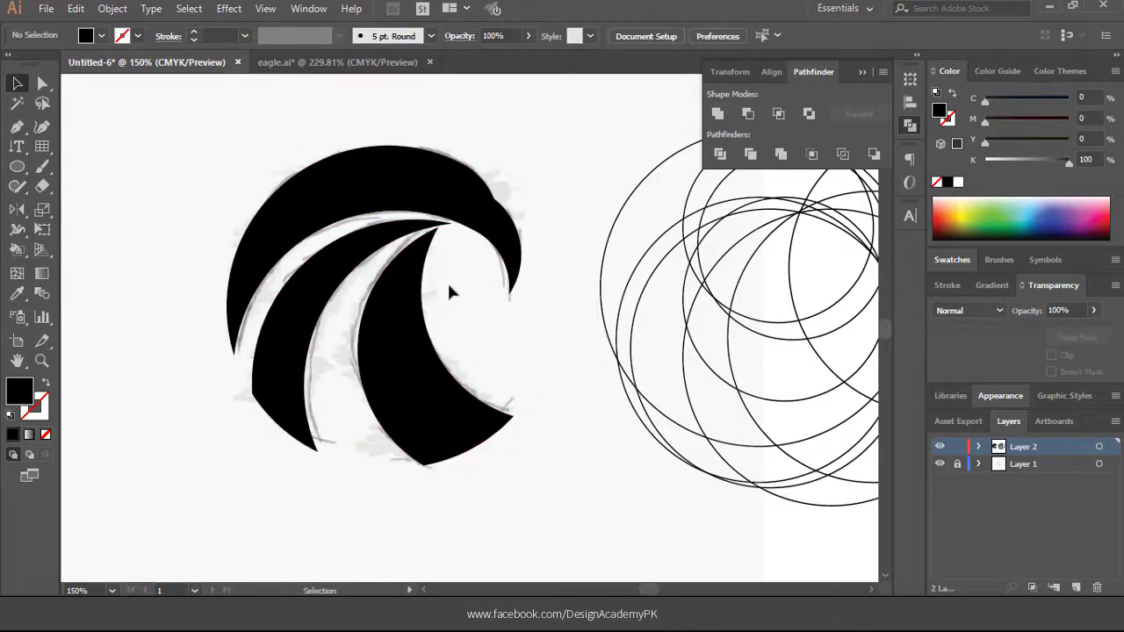
- Draw a circle about 47 pt in diameter above the beak and swap its fill and stroke to leave a black outline
click(16, 166)
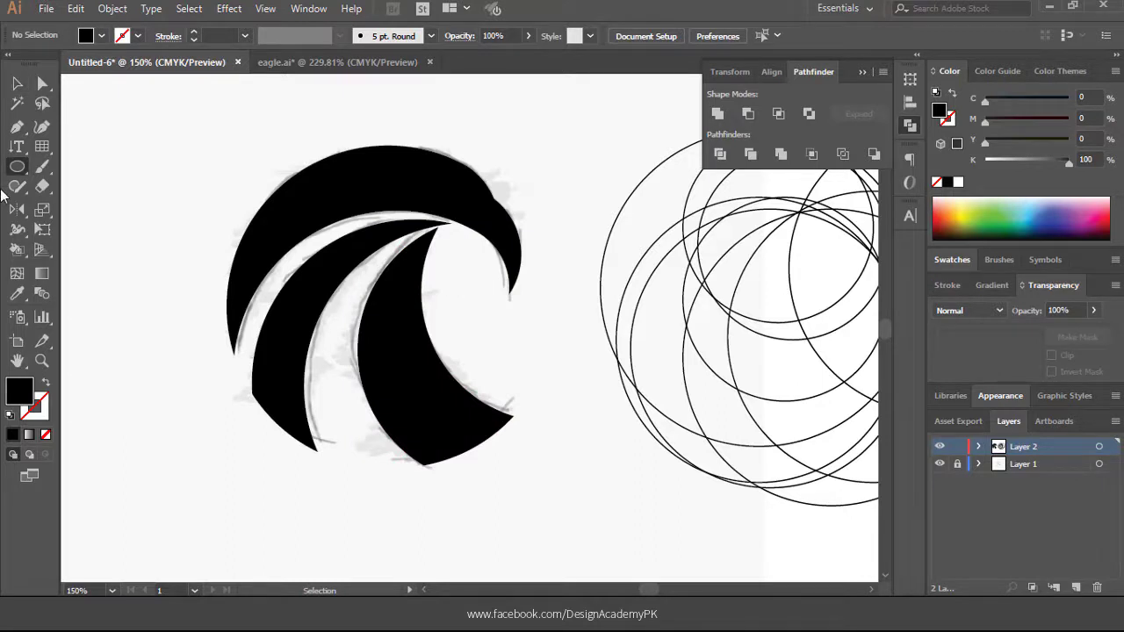
drag(18, 167, 114, 213)
drag(515, 132, 560, 176)
key(v)
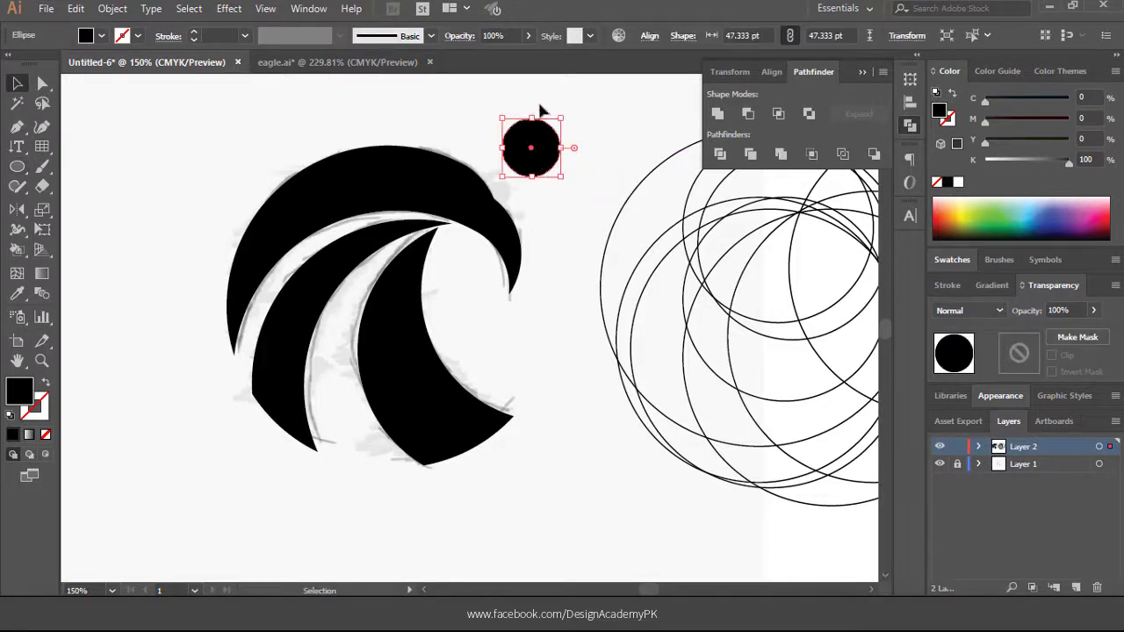
click(951, 92)
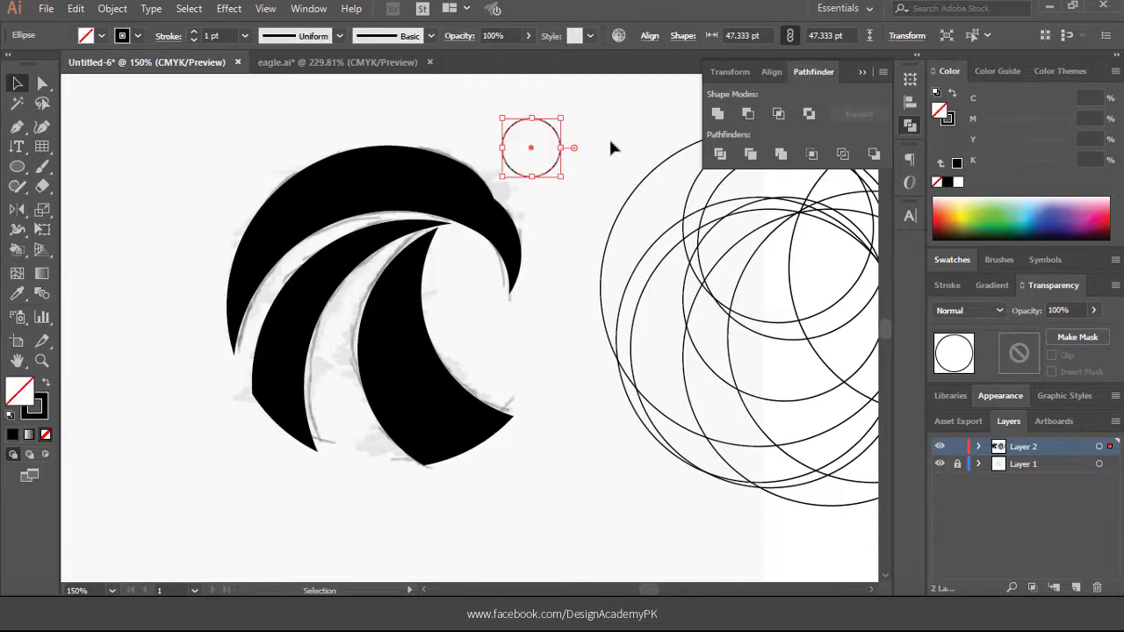
click(612, 148)
- Duplicate the circle diagonally so the two overlap, and intersect them into a leaf-shaped eye
key(ctrl+space)
drag(375, 115, 622, 296)
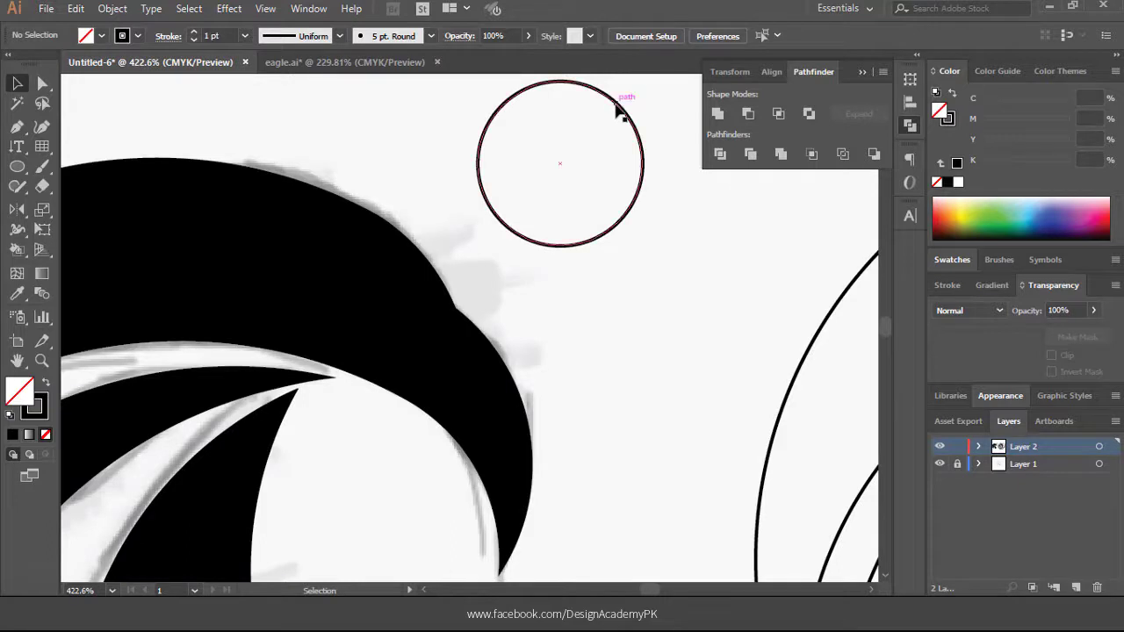
drag(616, 104, 544, 186)
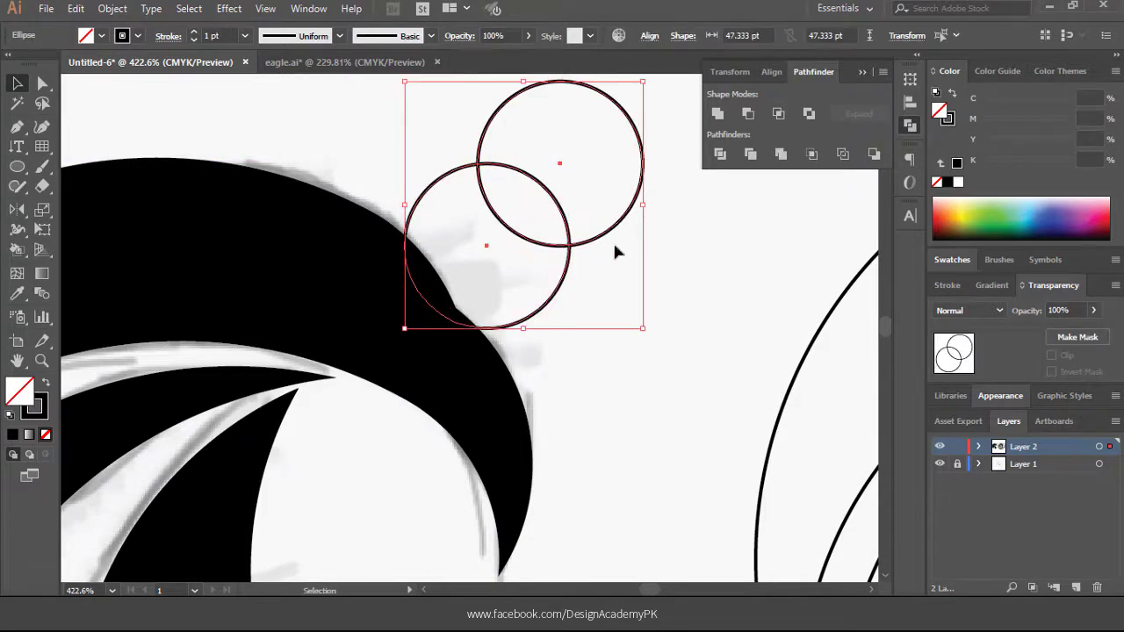
click(779, 114)
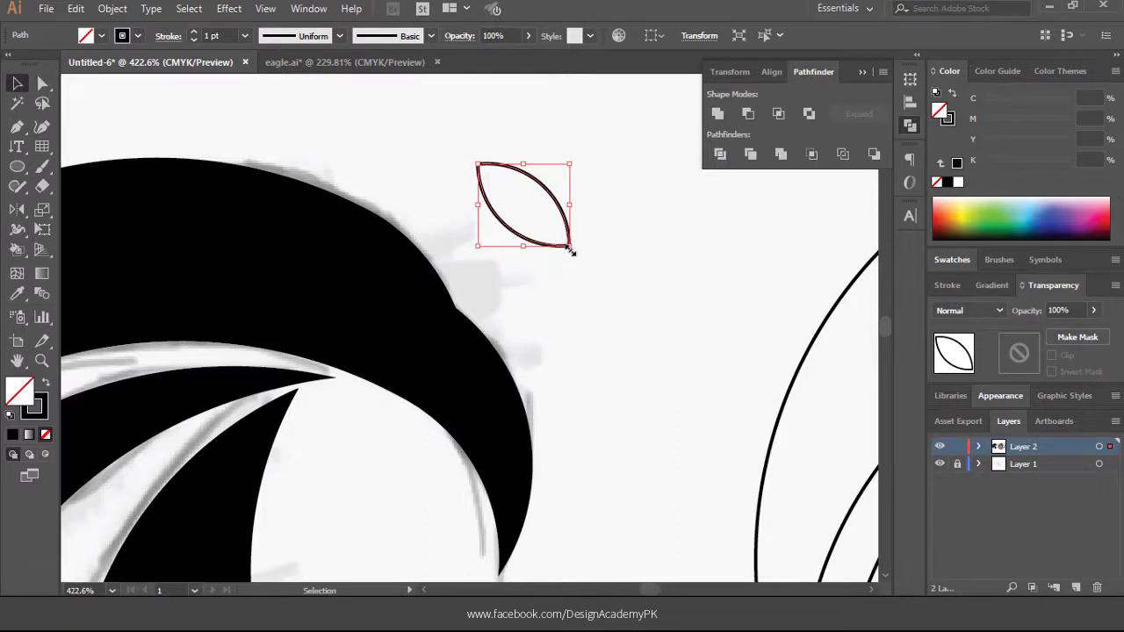
- Scale down and rotate the leaf-shaped eye and place it on the eagle's head
drag(569, 247, 360, 275)
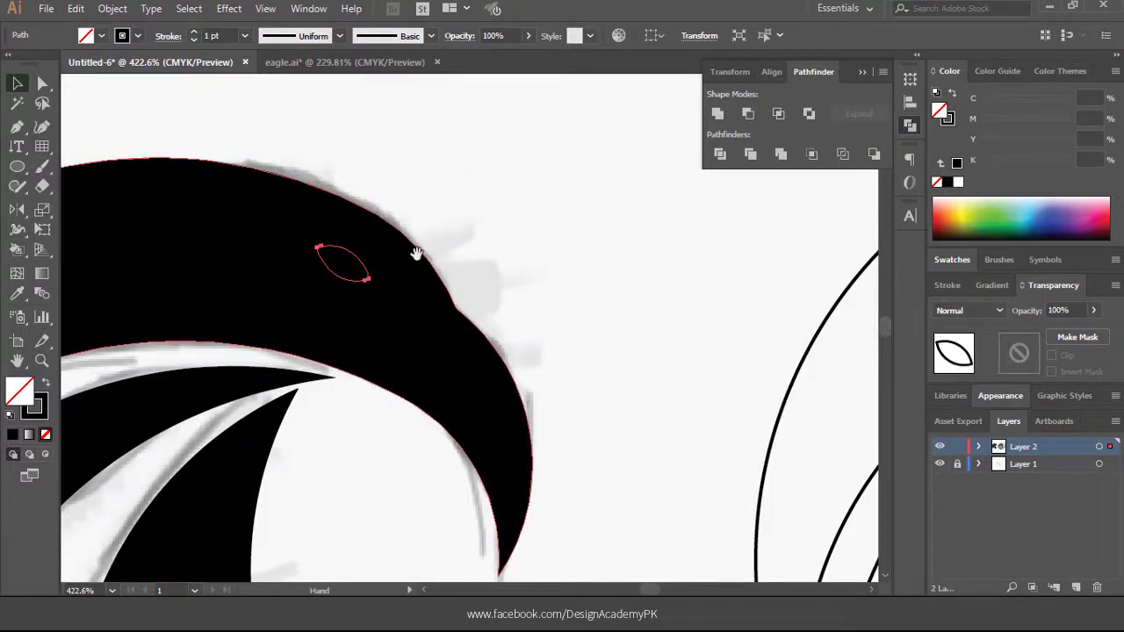
drag(417, 254, 553, 231)
drag(476, 242, 469, 242)
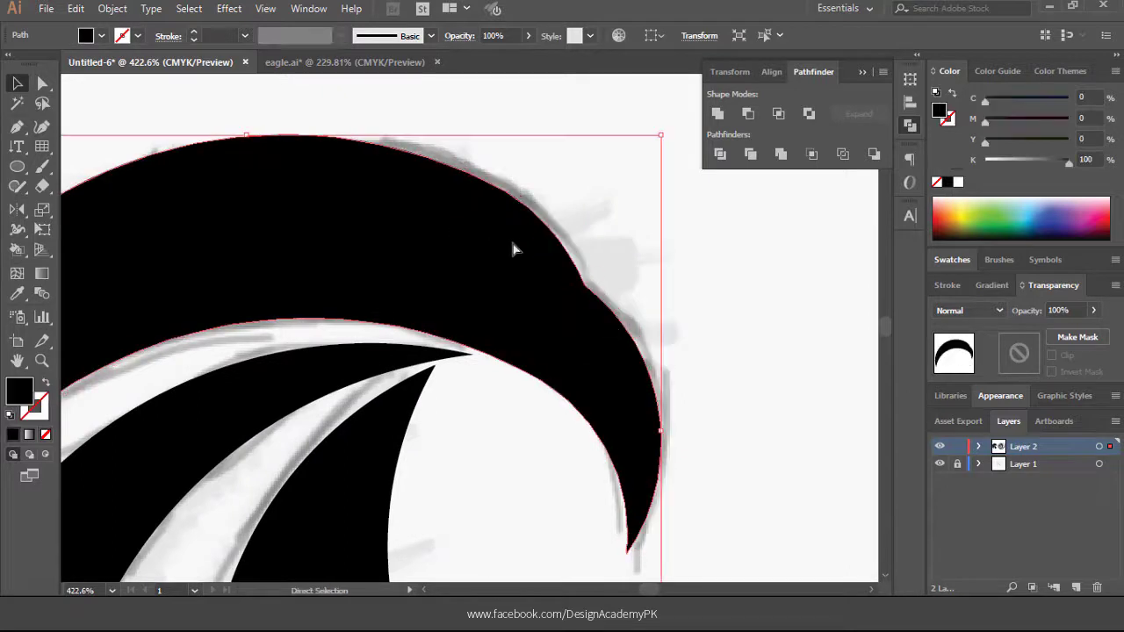
key(ctrl+z)
click(484, 251)
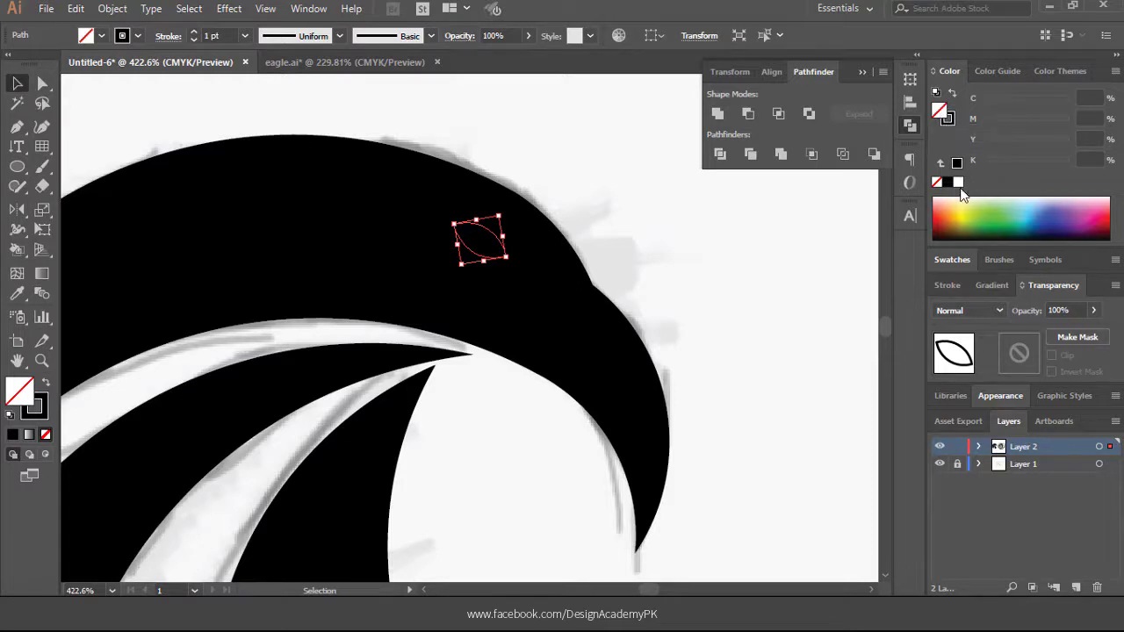
- Fill the eye with white and remove its stroke
click(957, 182)
click(949, 122)
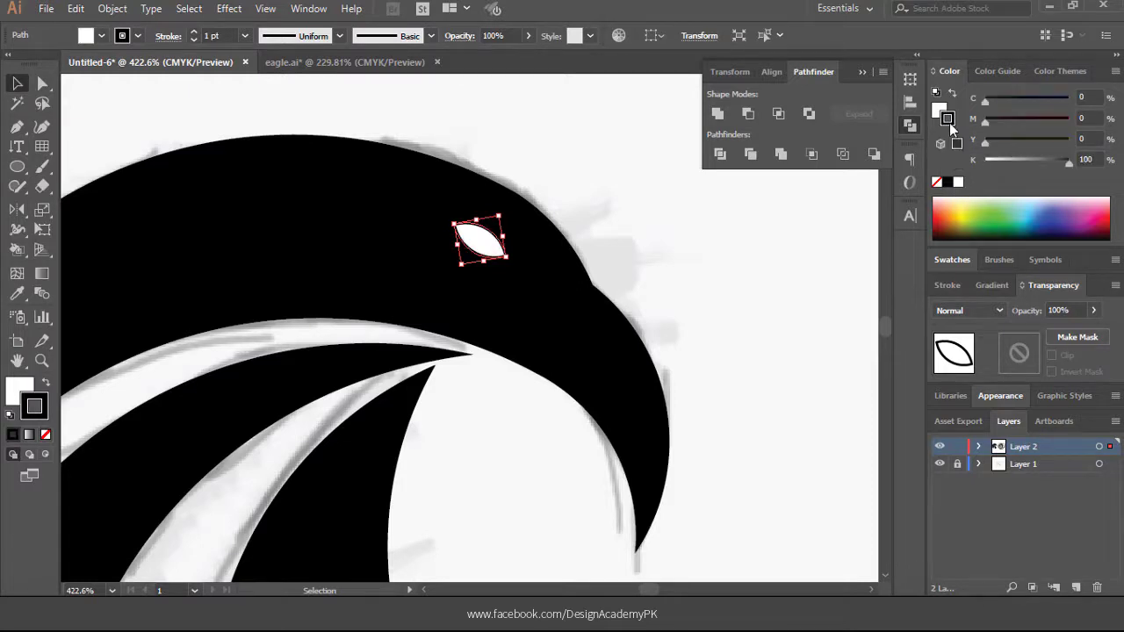
click(936, 182)
click(667, 233)
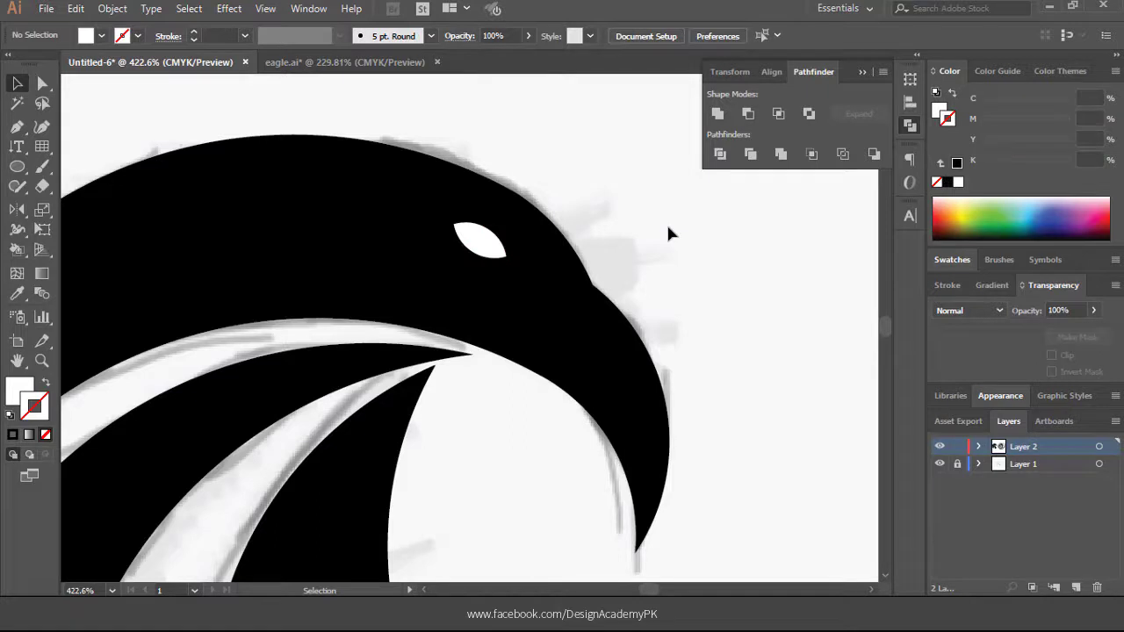
- Delete the group of construction circles and hide the sketch on Layer 1
key(ctrl+1)
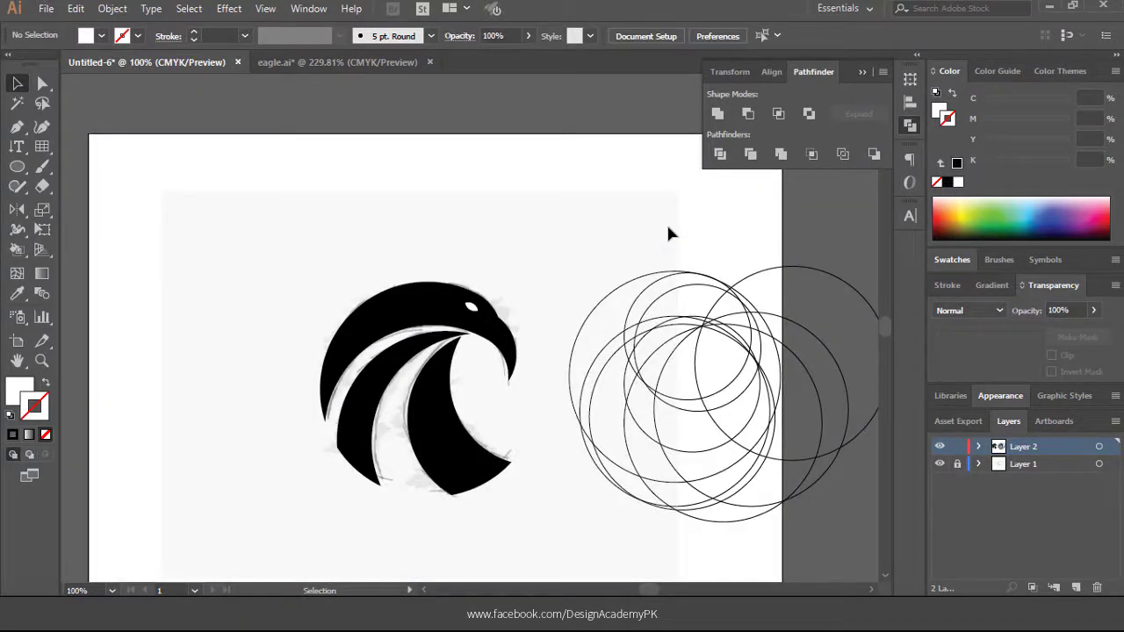
drag(669, 233, 756, 457)
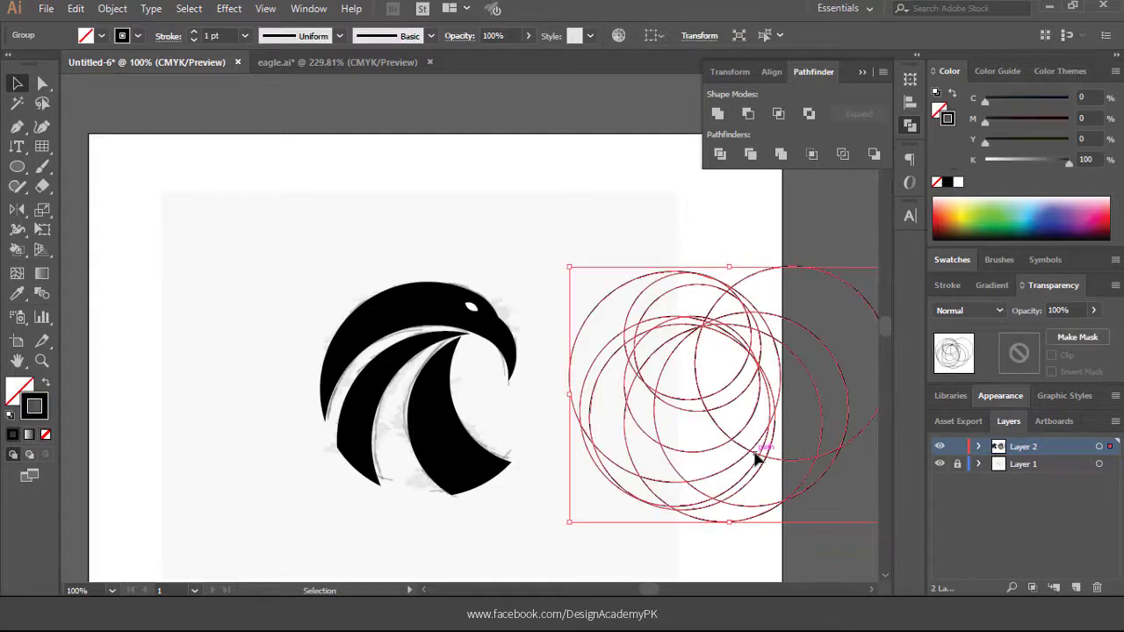
key(Delete)
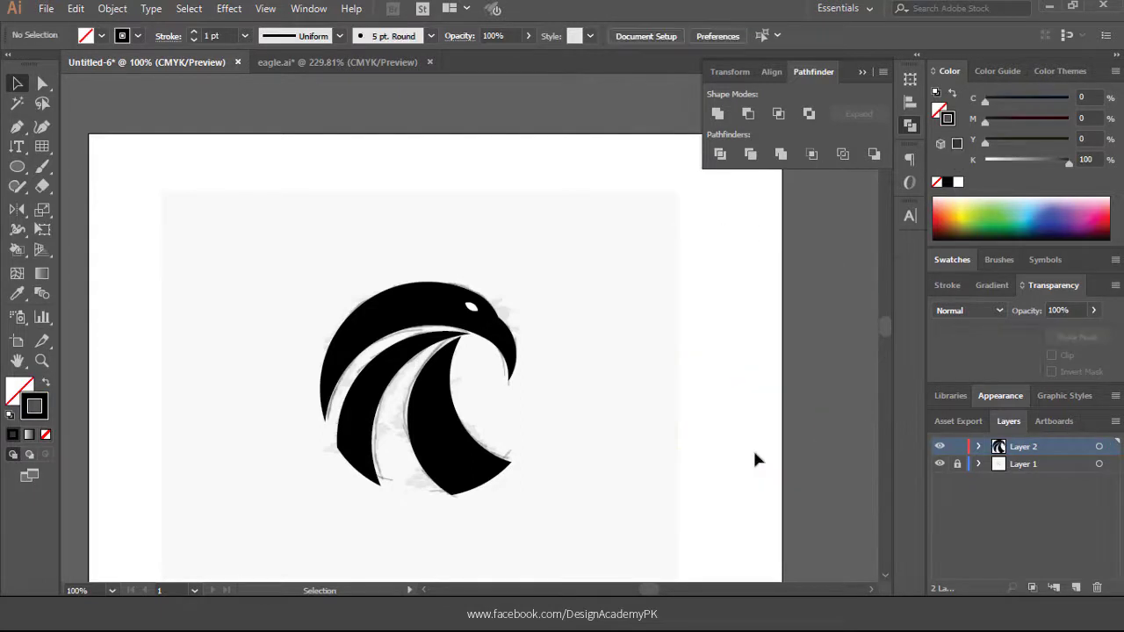
click(939, 463)
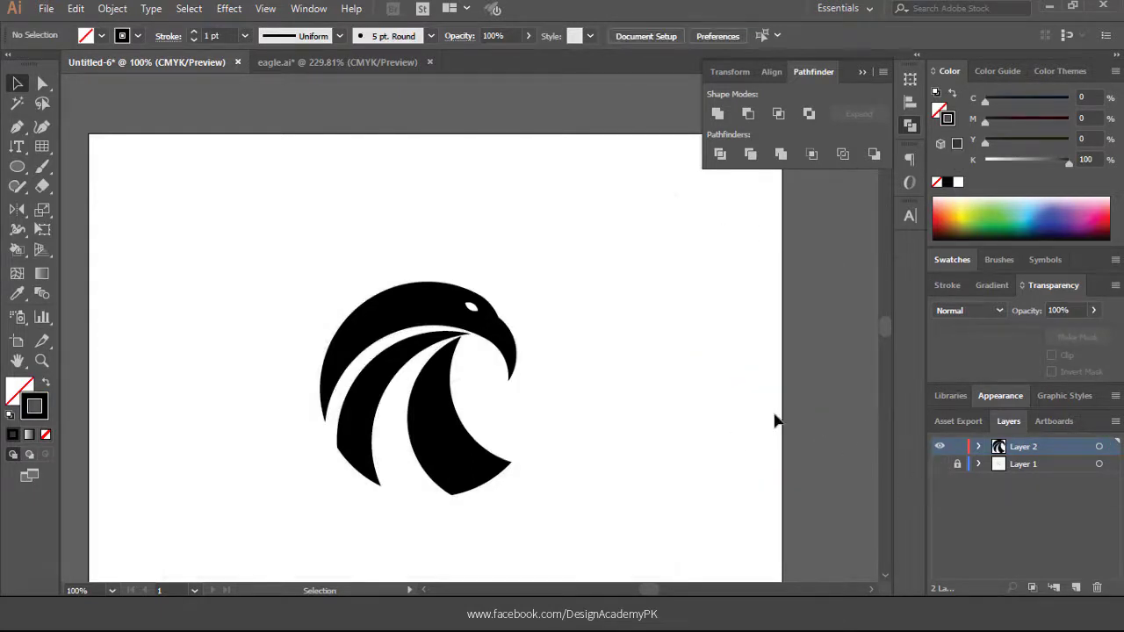
- Group all the eagle shapes including the eye and scale the logo down to about half its size
drag(533, 390, 570, 326)
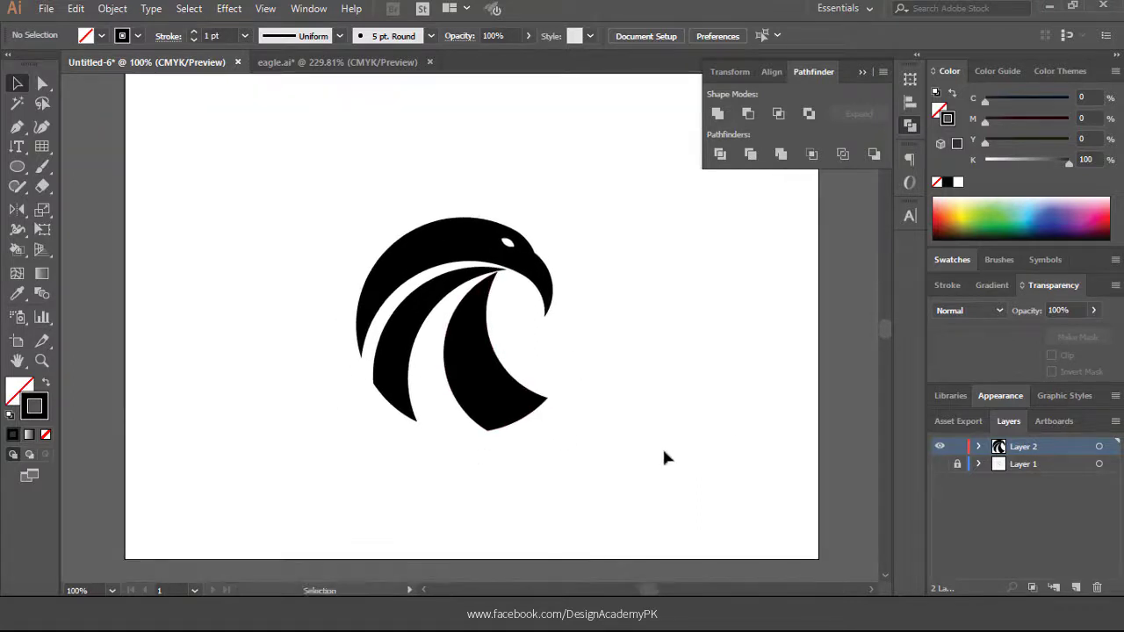
drag(667, 453, 264, 172)
key(a)
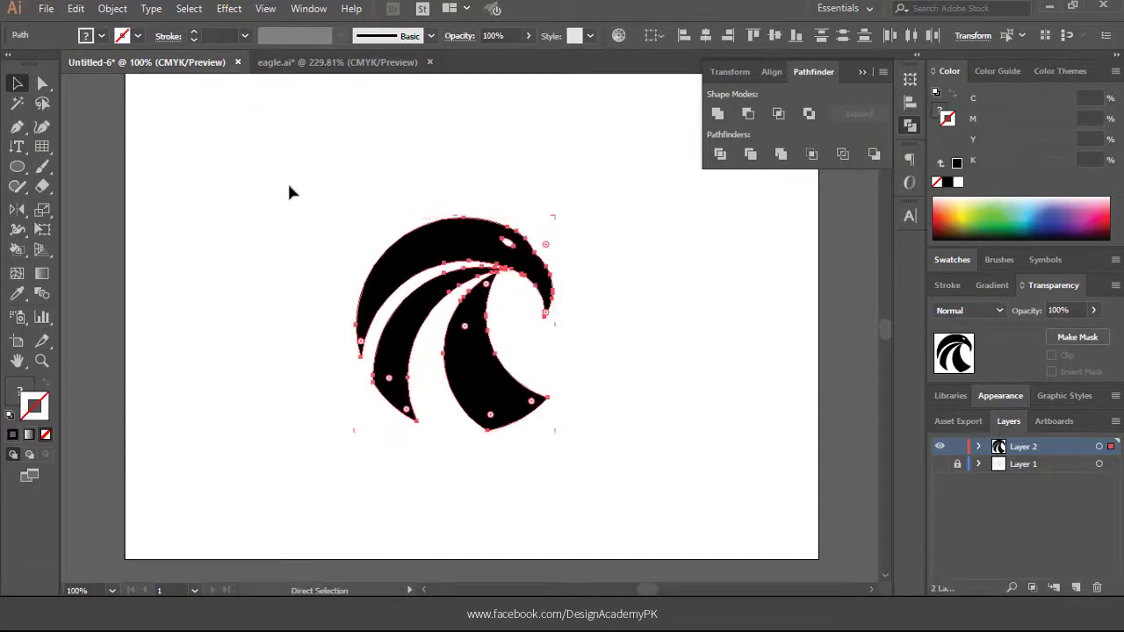
key(v)
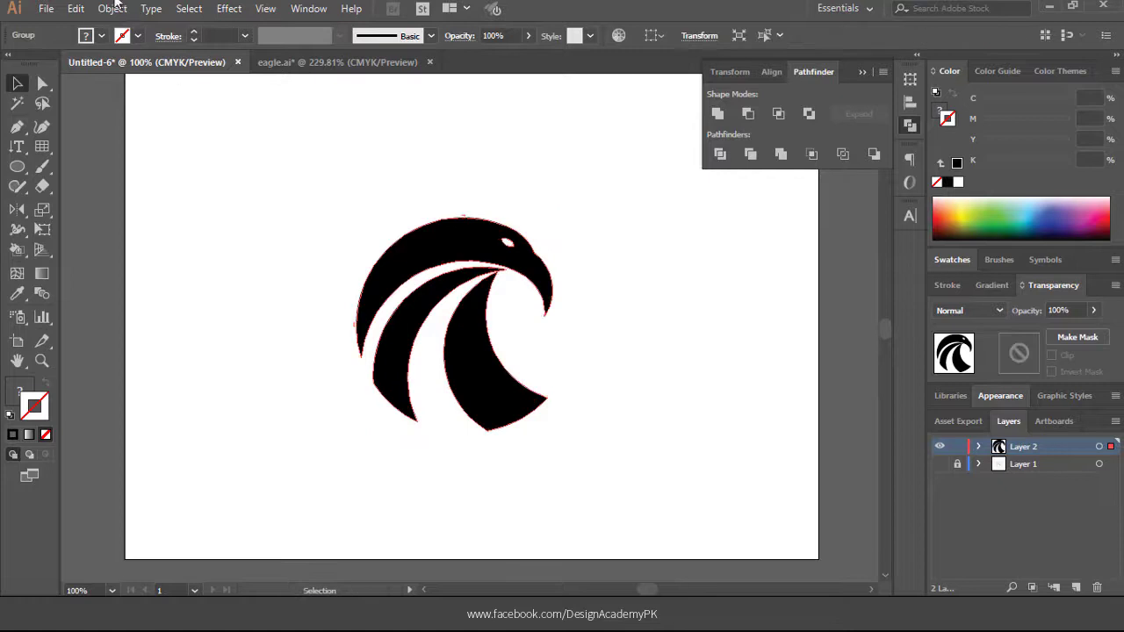
click(120, 10)
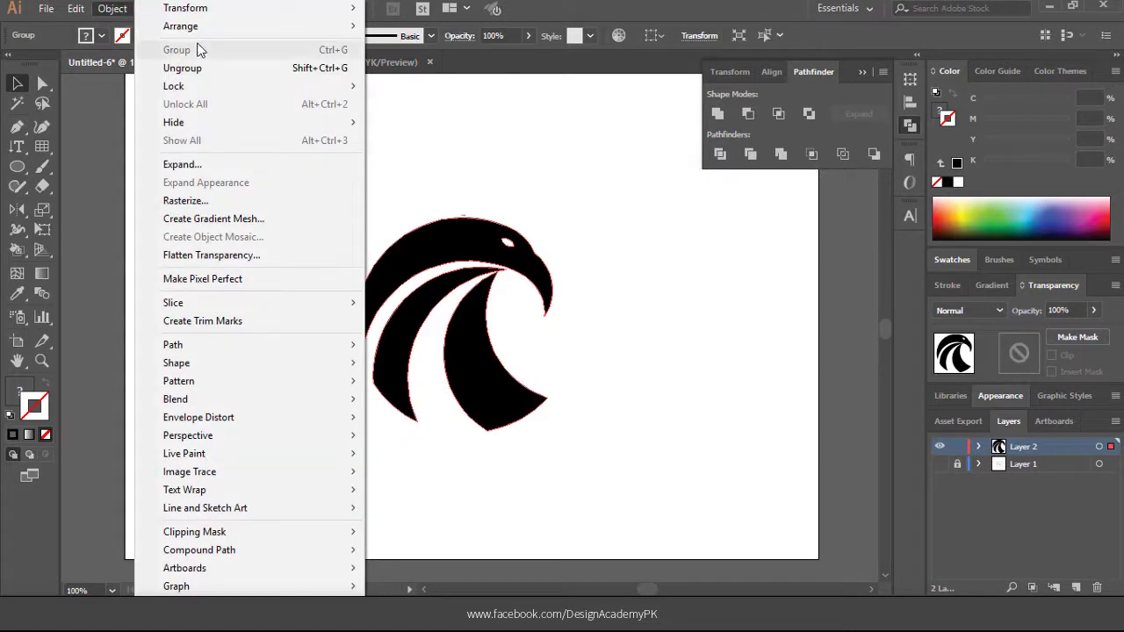
click(514, 324)
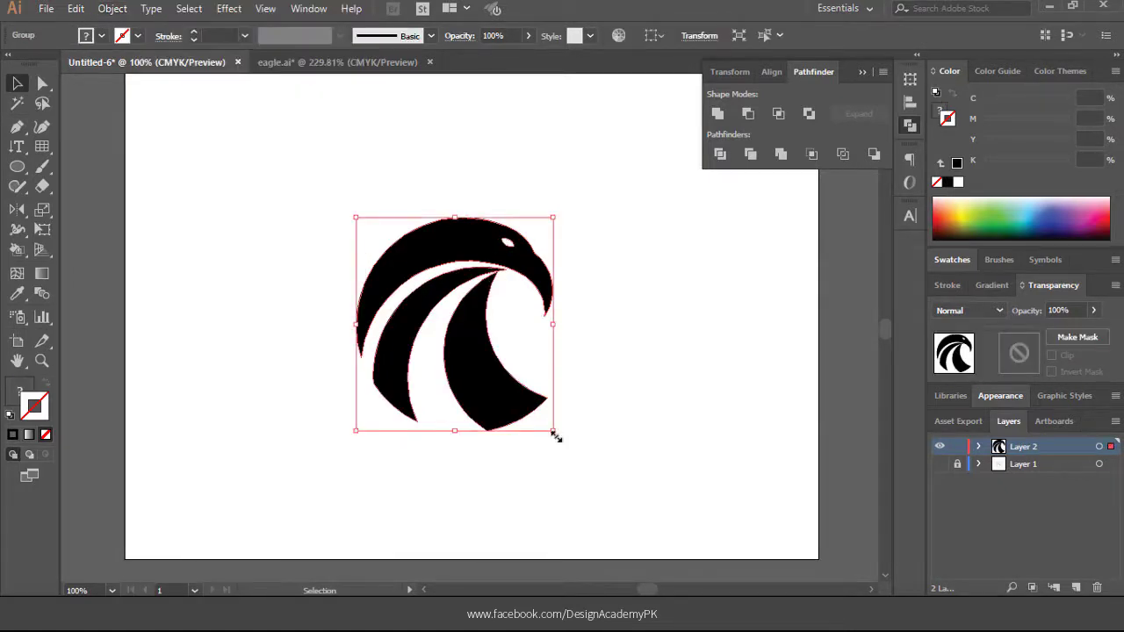
drag(554, 436, 452, 321)
click(517, 385)
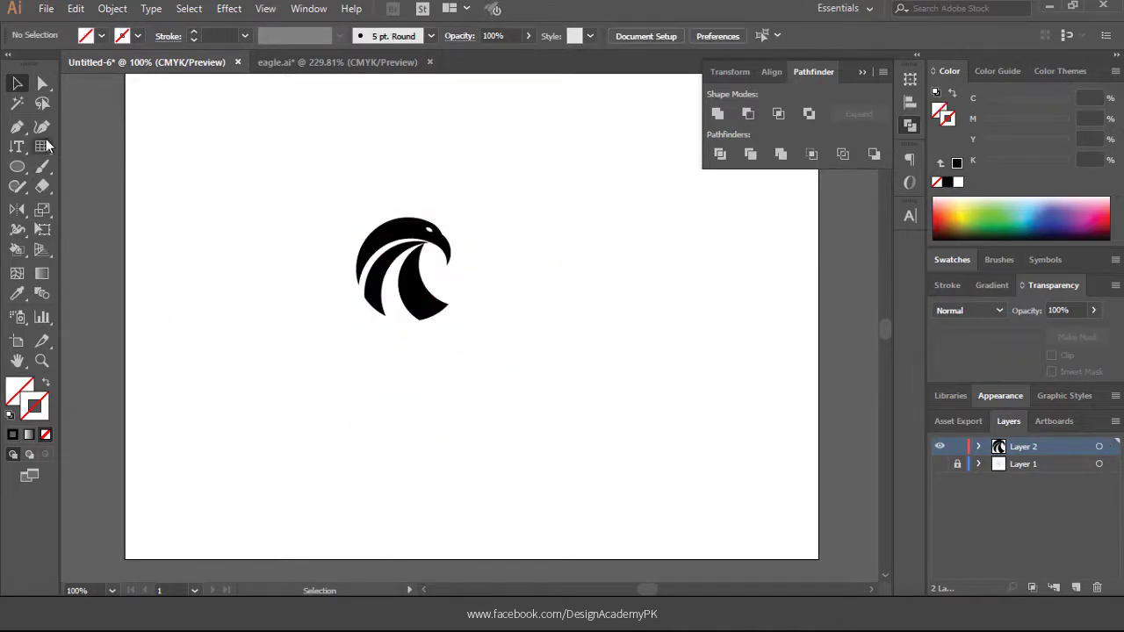
- Add a horizontal text line reading "Eagle" below the eagle logo
click(16, 149)
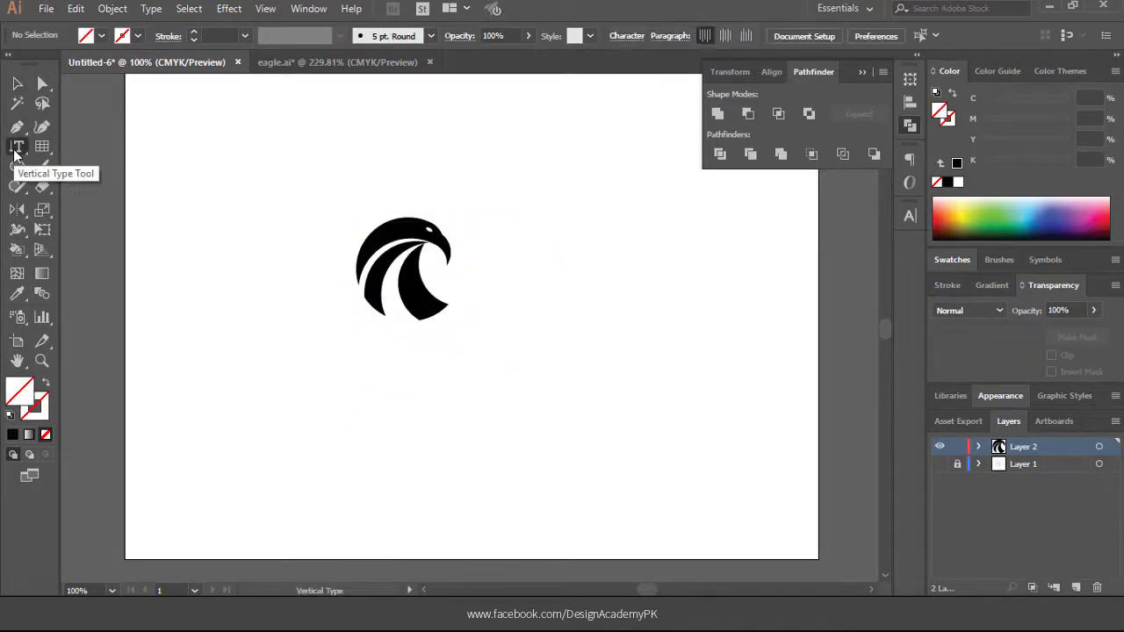
drag(15, 149, 79, 147)
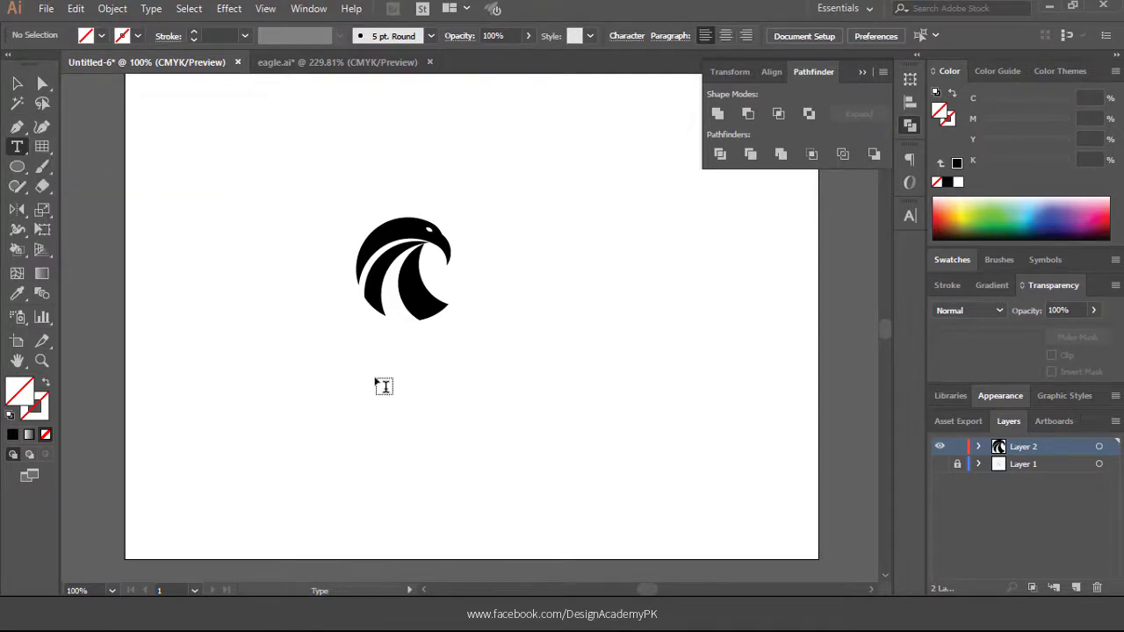
click(378, 378)
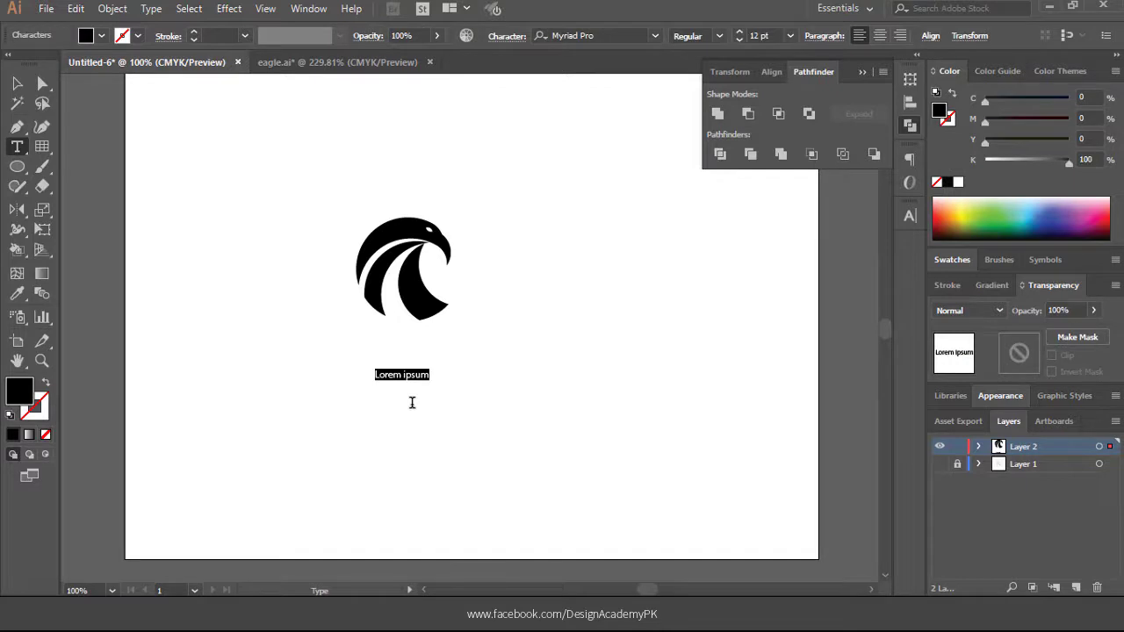
key(BackSpace)
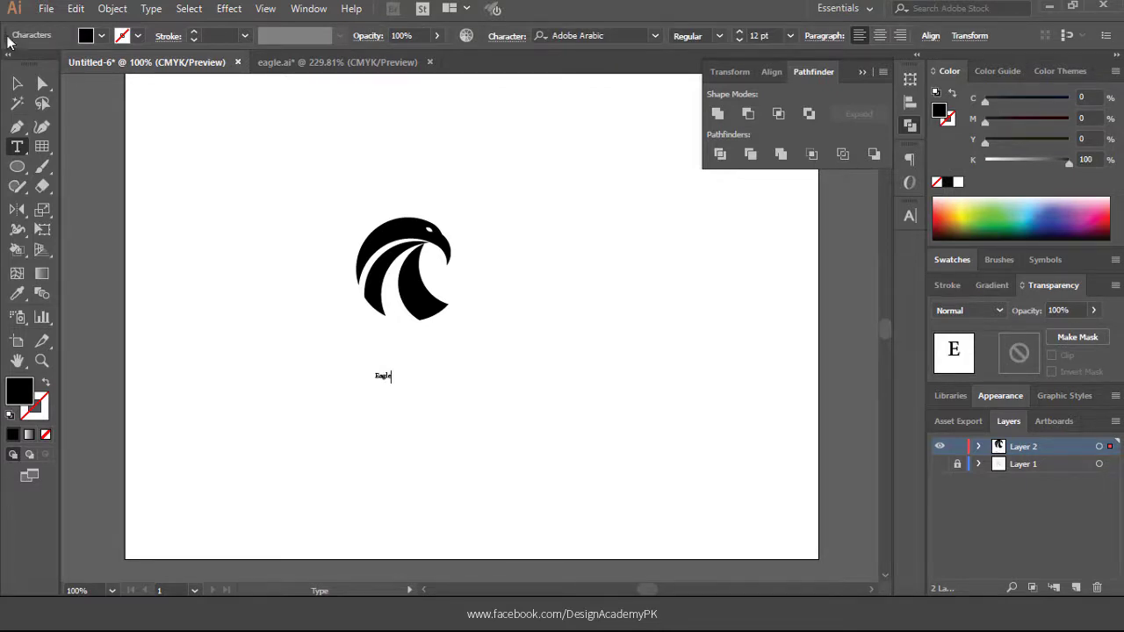
click(12, 84)
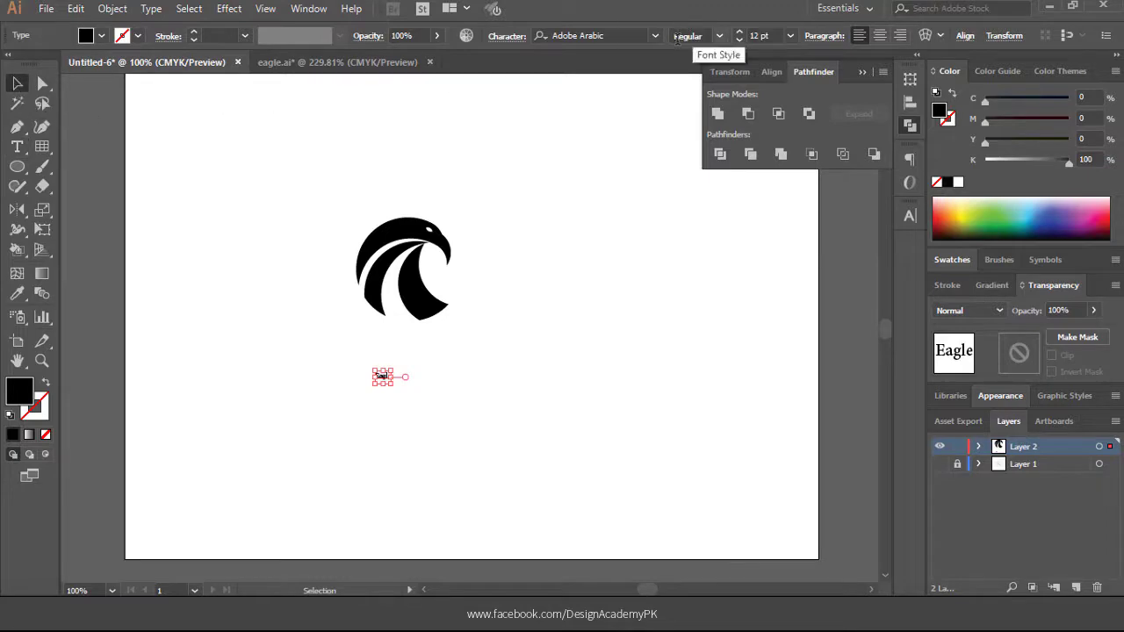
- Set the font of the Eagle text to Poppins Bold
click(655, 36)
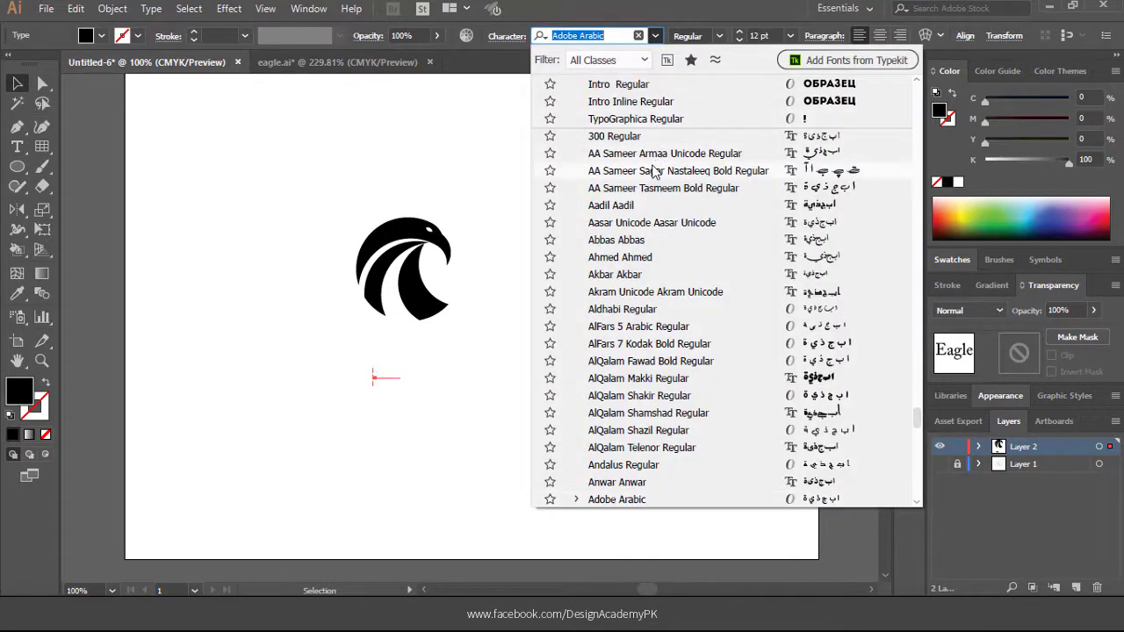
scroll(658, 290, down, 15)
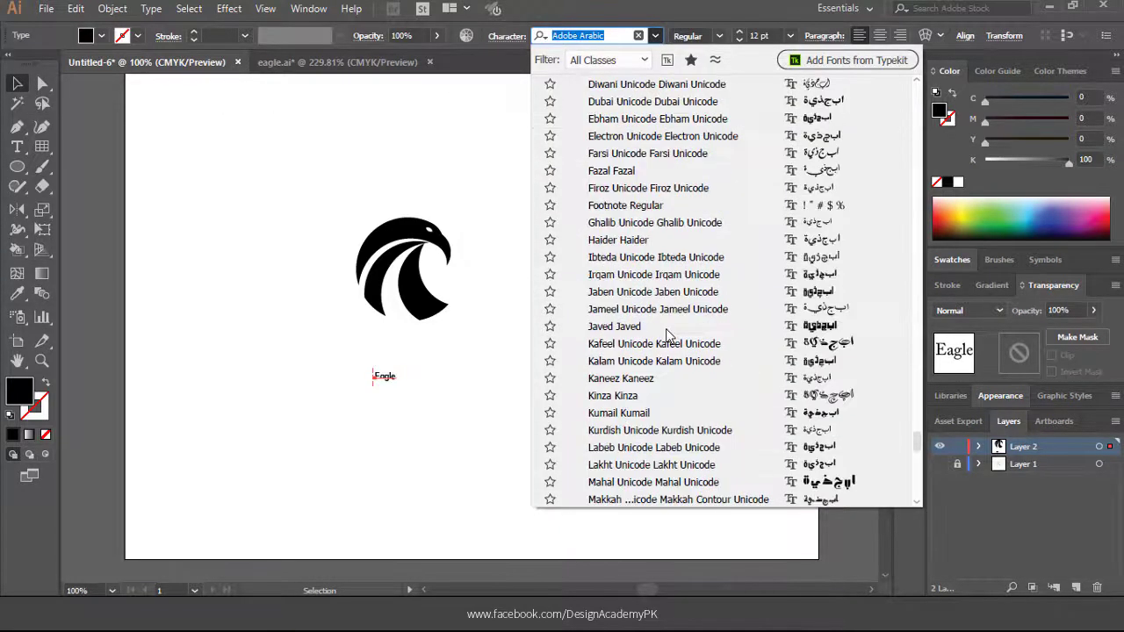
scroll(667, 334, down, 7)
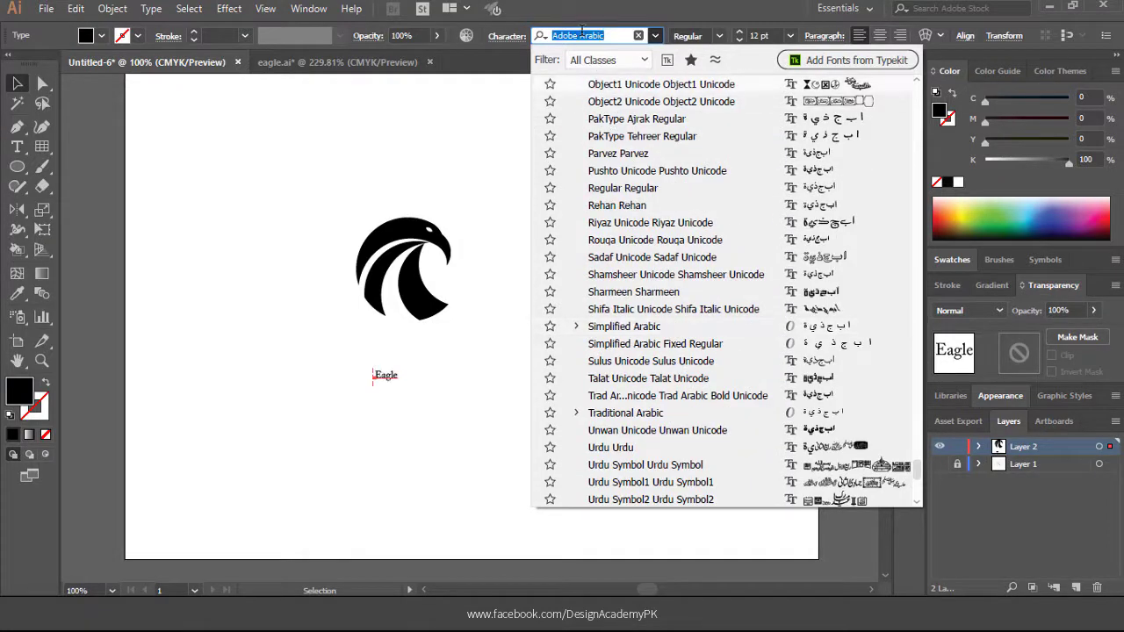
text(popp)
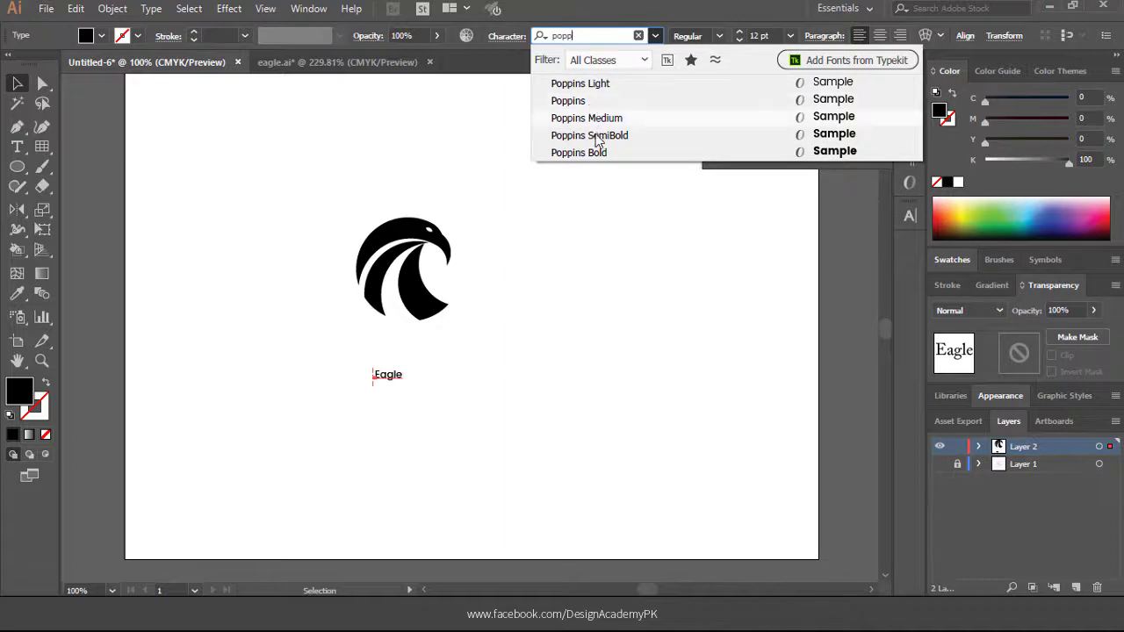
click(596, 153)
key(Escape)
drag(396, 466, 316, 355)
- Show the Character settings and turn on All Caps for the Eagle text
click(307, 8)
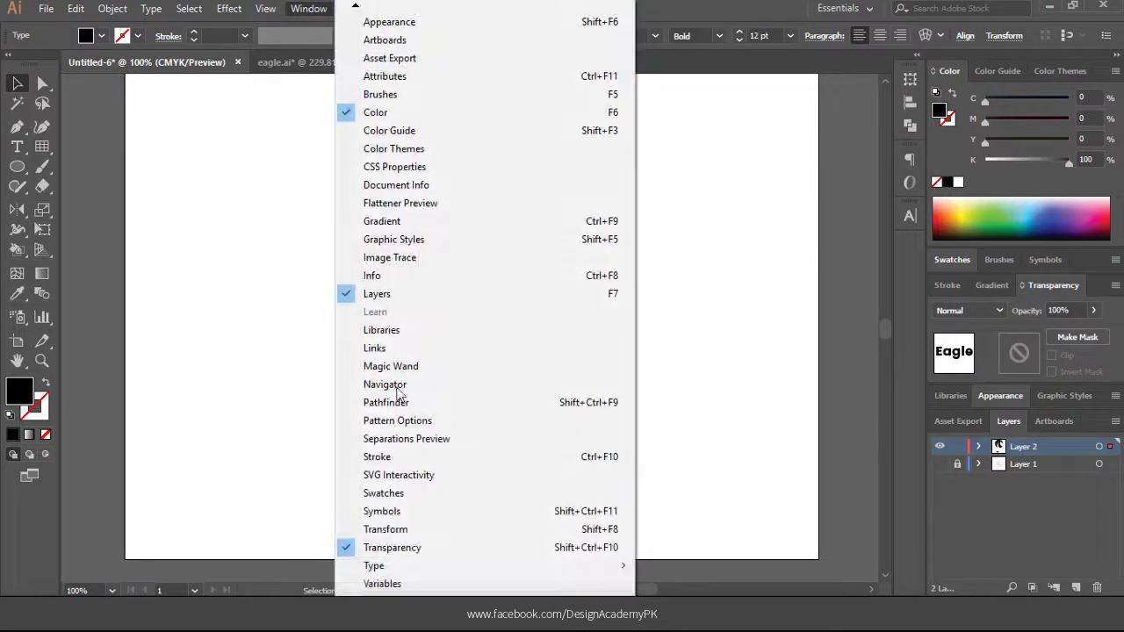
mouse_move(632, 564)
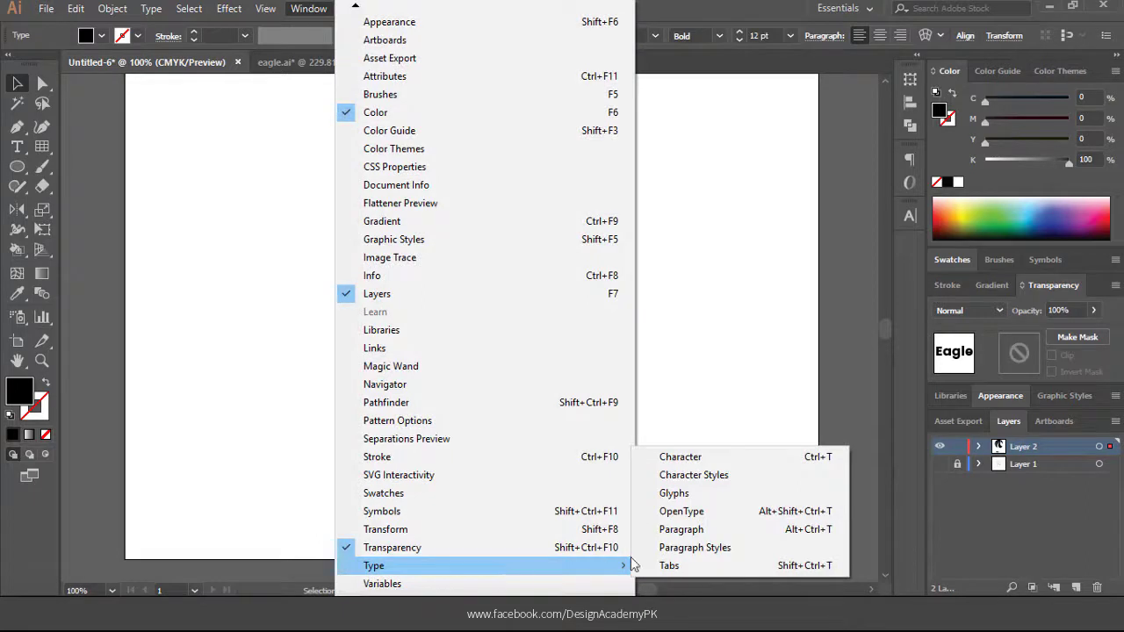
click(694, 457)
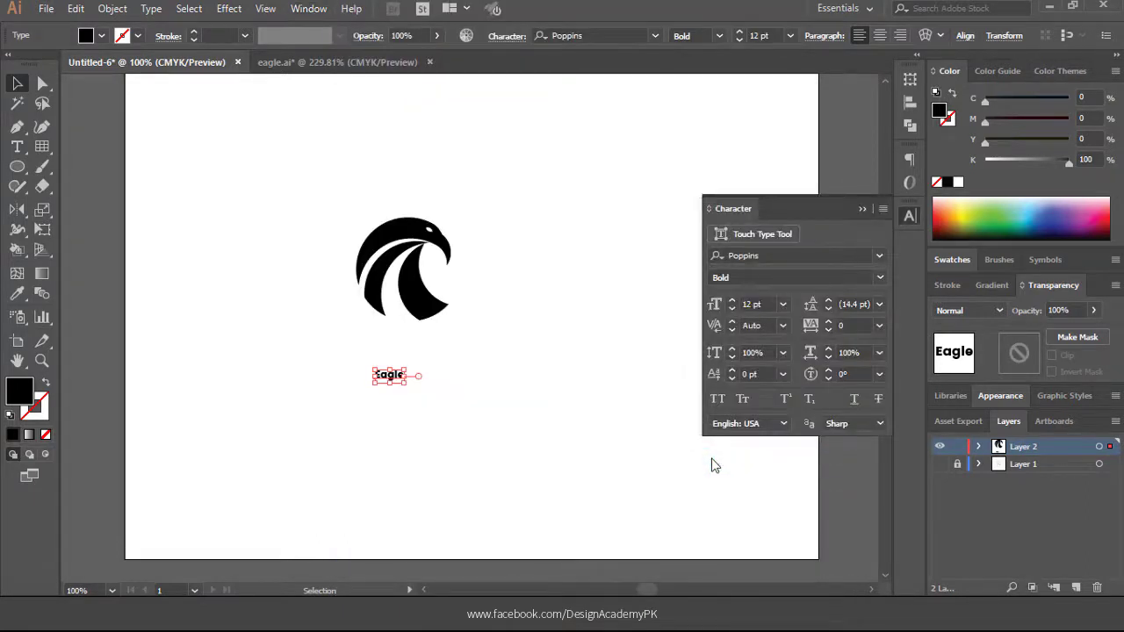
click(716, 399)
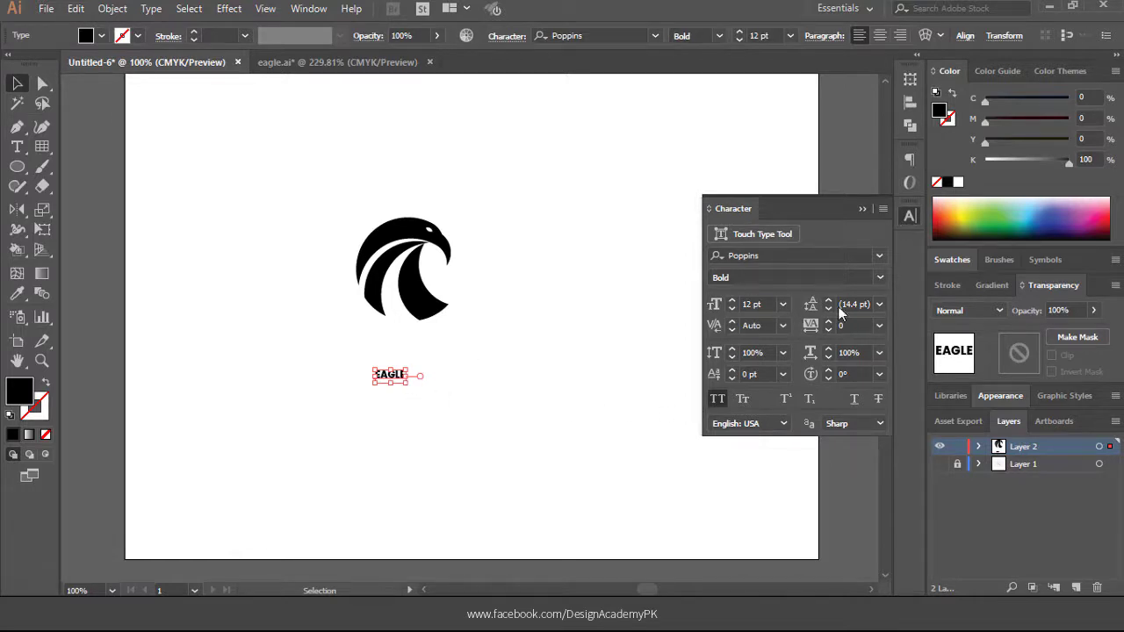
- Set the EAGLE text size to 60 pt and move it centred directly beneath the eagle logo
click(784, 305)
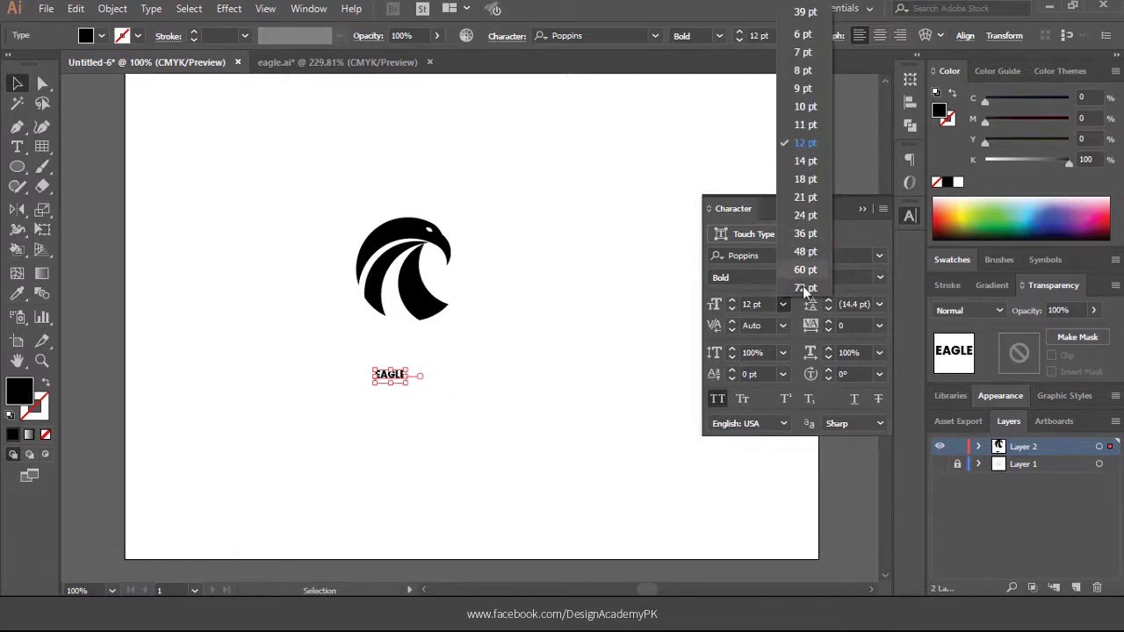
click(805, 287)
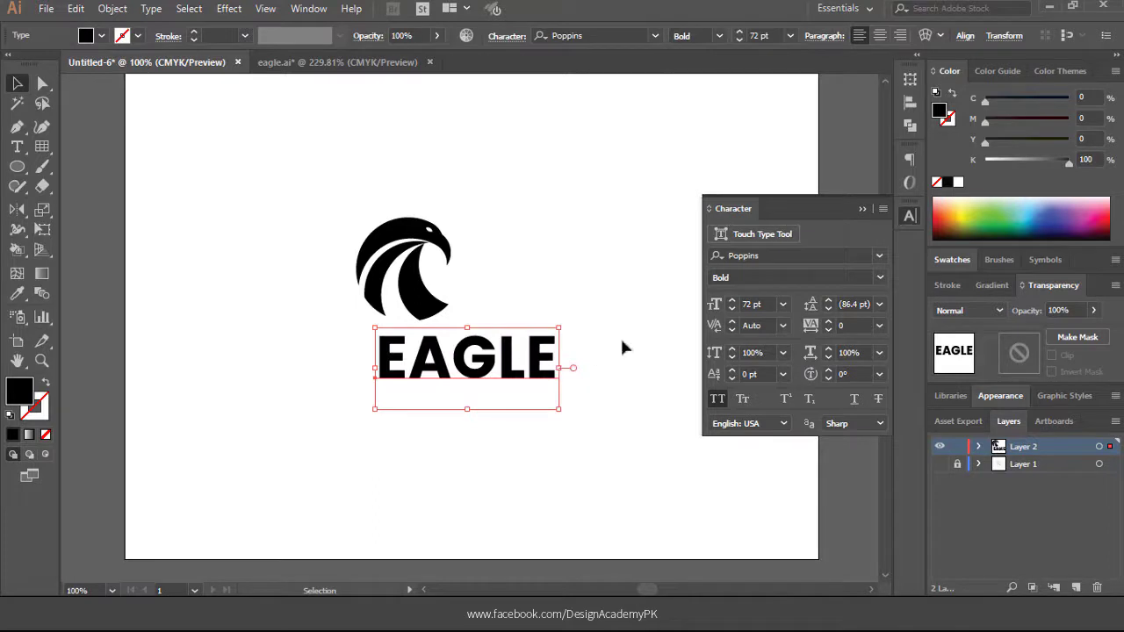
click(782, 305)
click(803, 268)
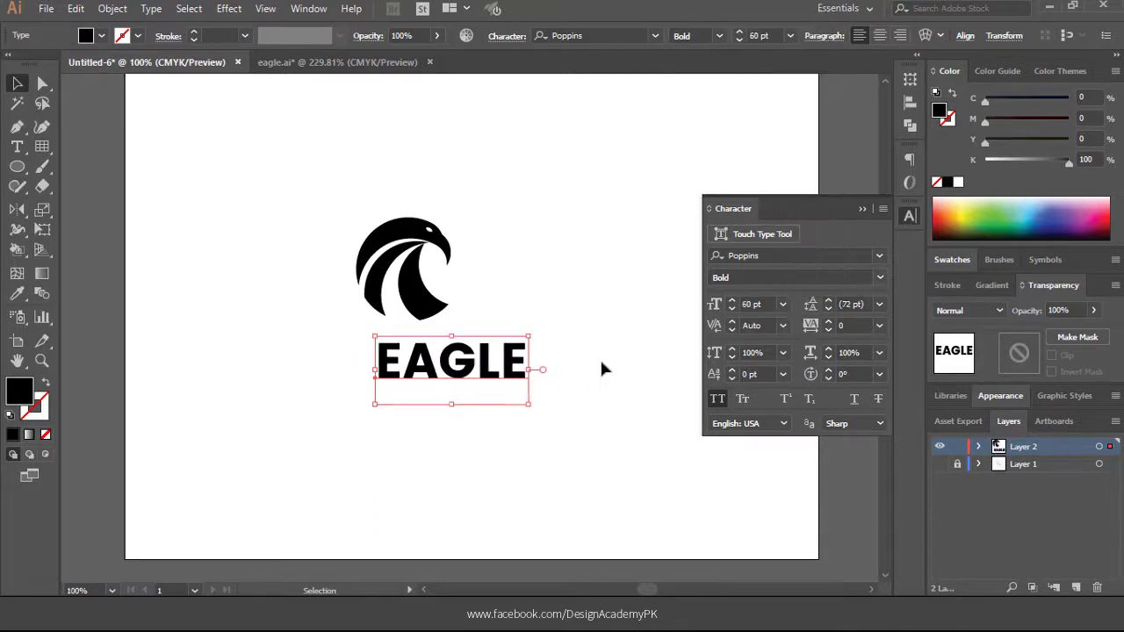
drag(507, 372, 460, 360)
click(506, 415)
- Recolour the grouped eagle shapes red, keeping the eye white
drag(481, 302, 333, 208)
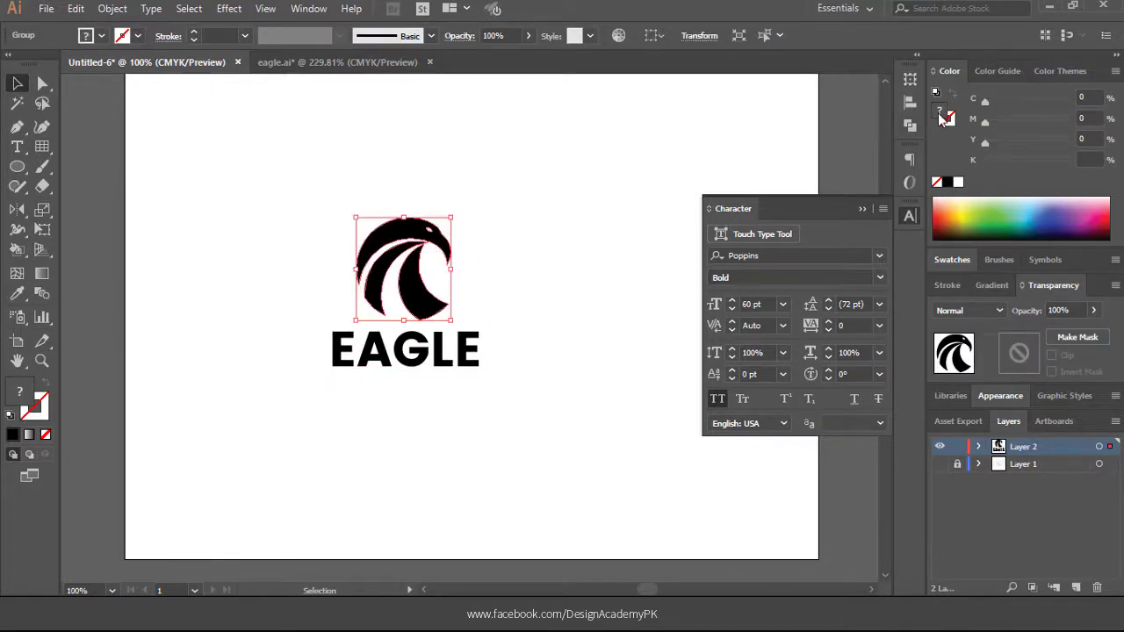
drag(1050, 200, 939, 213)
click(533, 198)
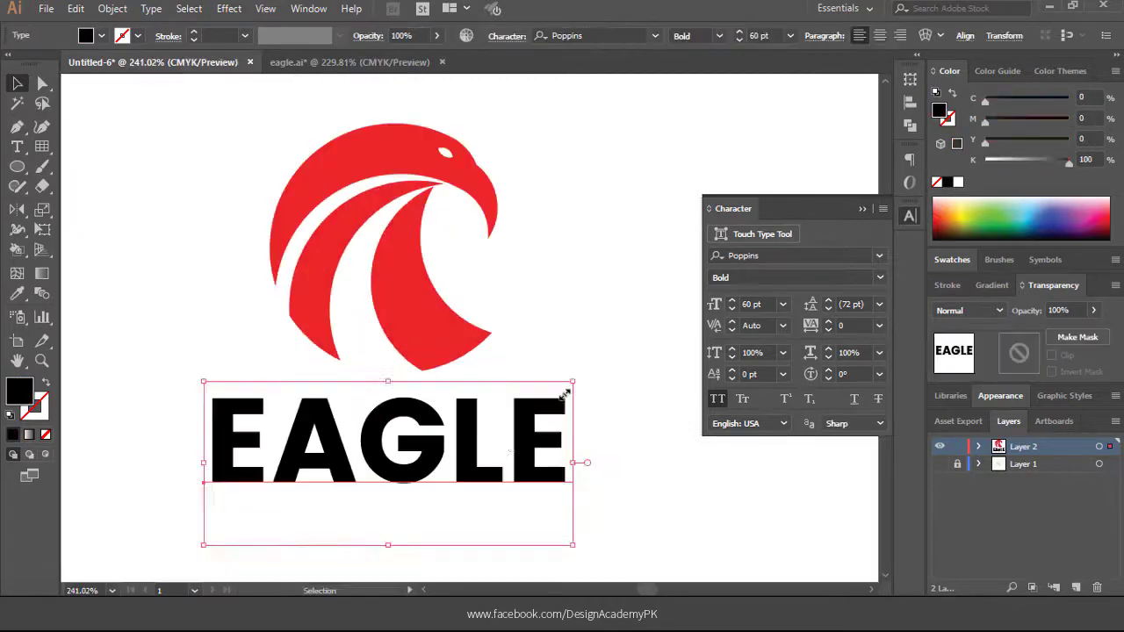
- Duplicate the EAGLE text straight below itself and change the copy's wording to "TAGLINE HERE"
mouse_move(497, 463)
mouse_down()
mouse_move(529, 375)
mouse_move(496, 377)
mouse_move(494, 444)
mouse_up()
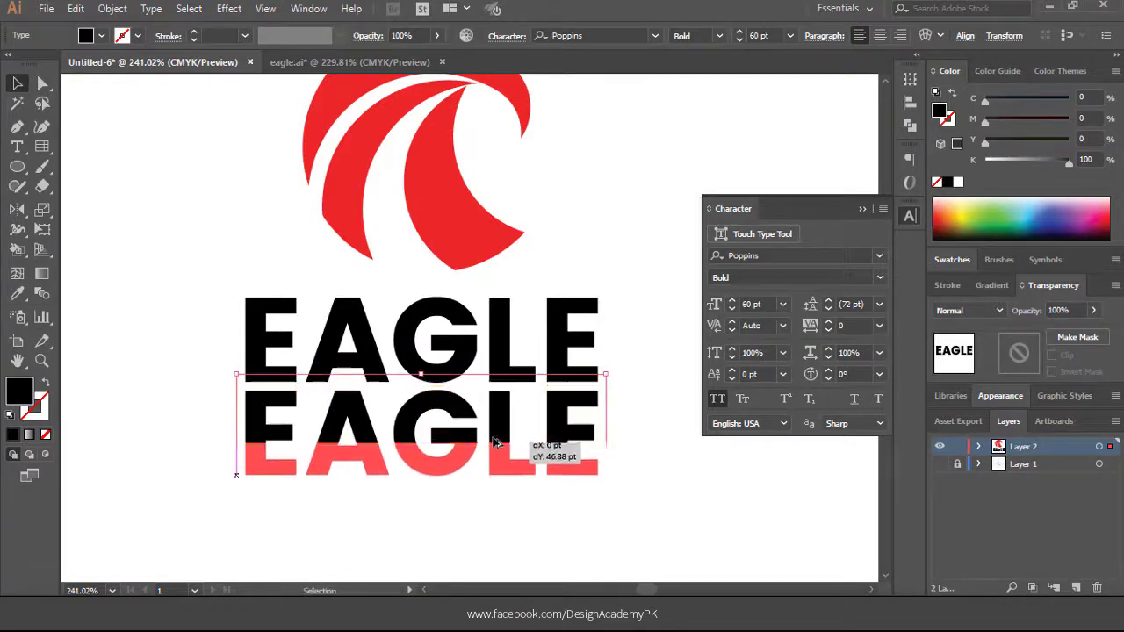
double_click(494, 444)
key(ctrl+a)
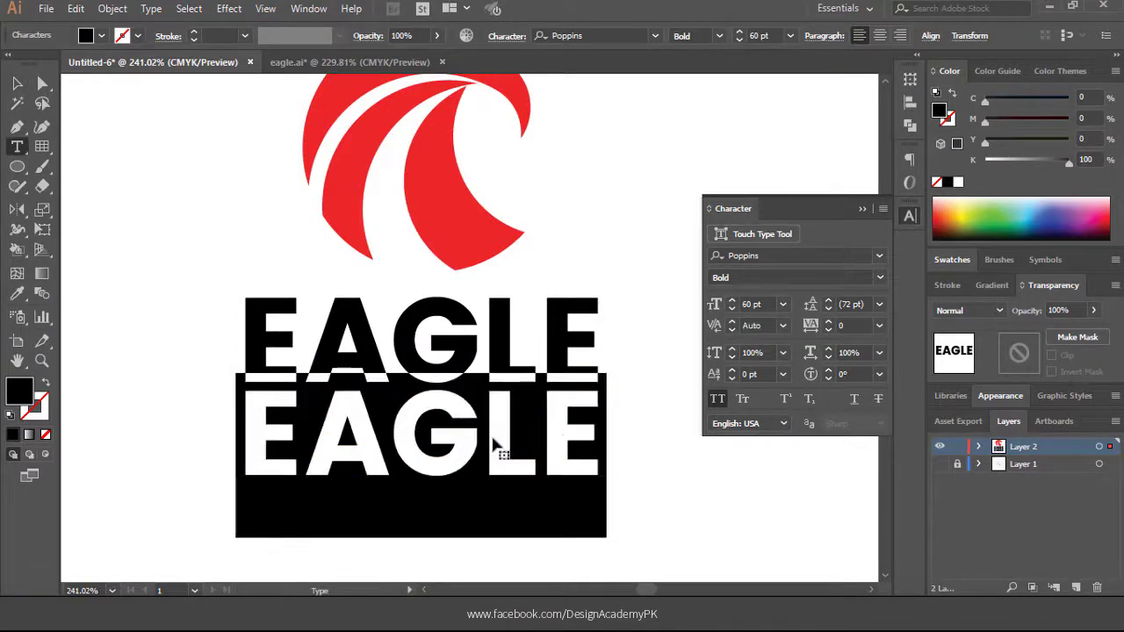
text(T)
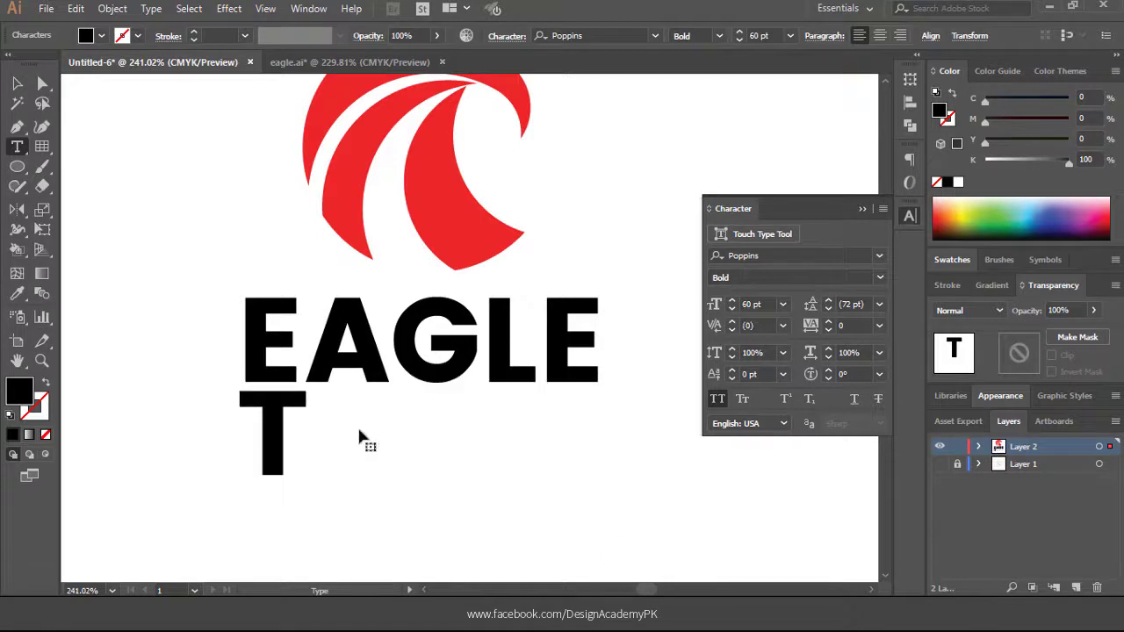
text(AGLINE HERE)
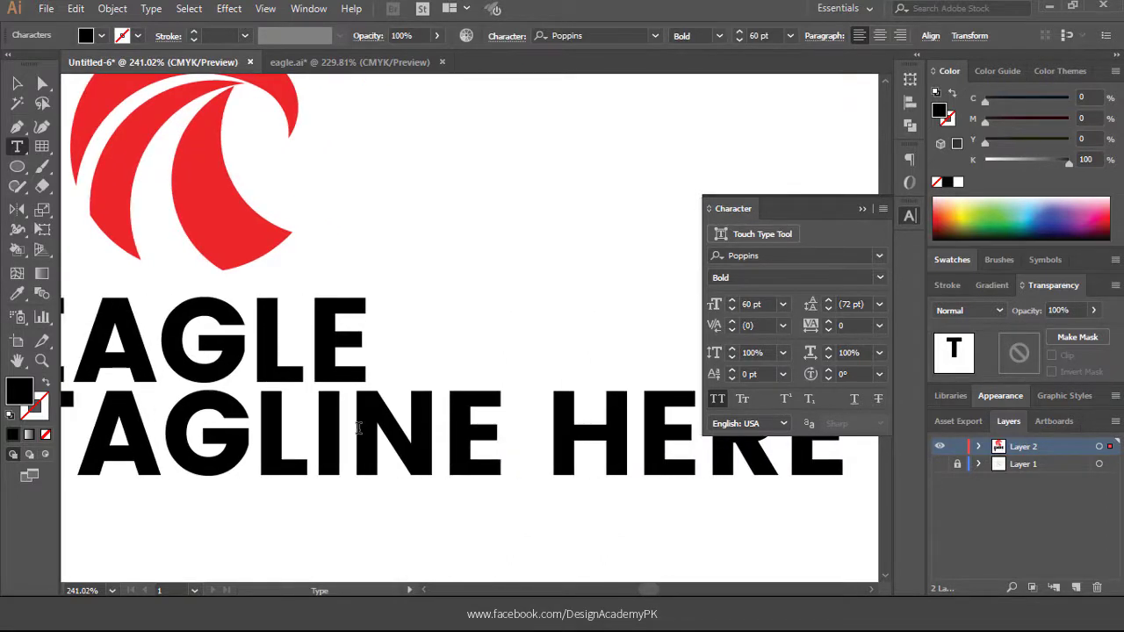
- Scale the TAGLINE HERE text down to about 25.8 pt to match EAGLE's width and place it just beneath that word
key(ctrl+minus)
key(ctrl+minus)
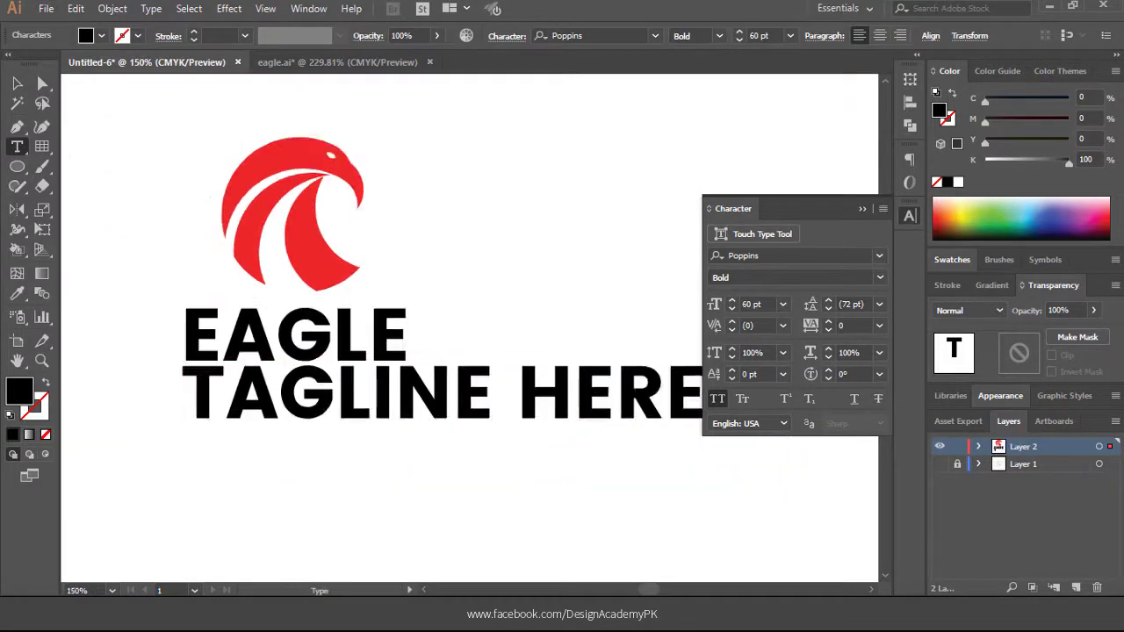
click(17, 84)
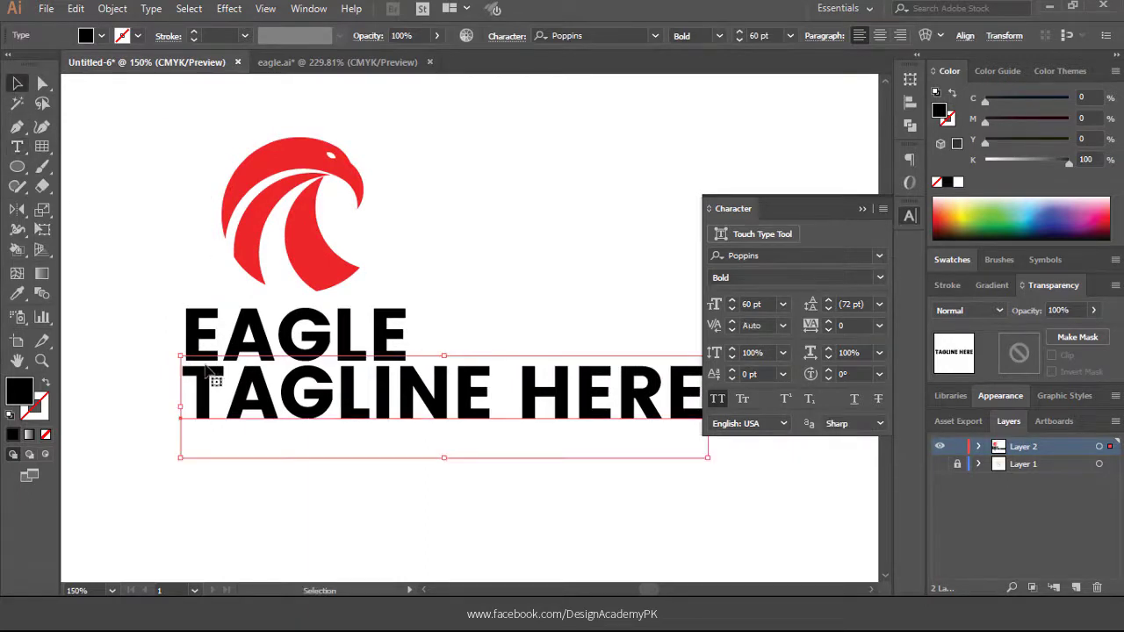
drag(710, 459, 409, 431)
drag(388, 381, 383, 389)
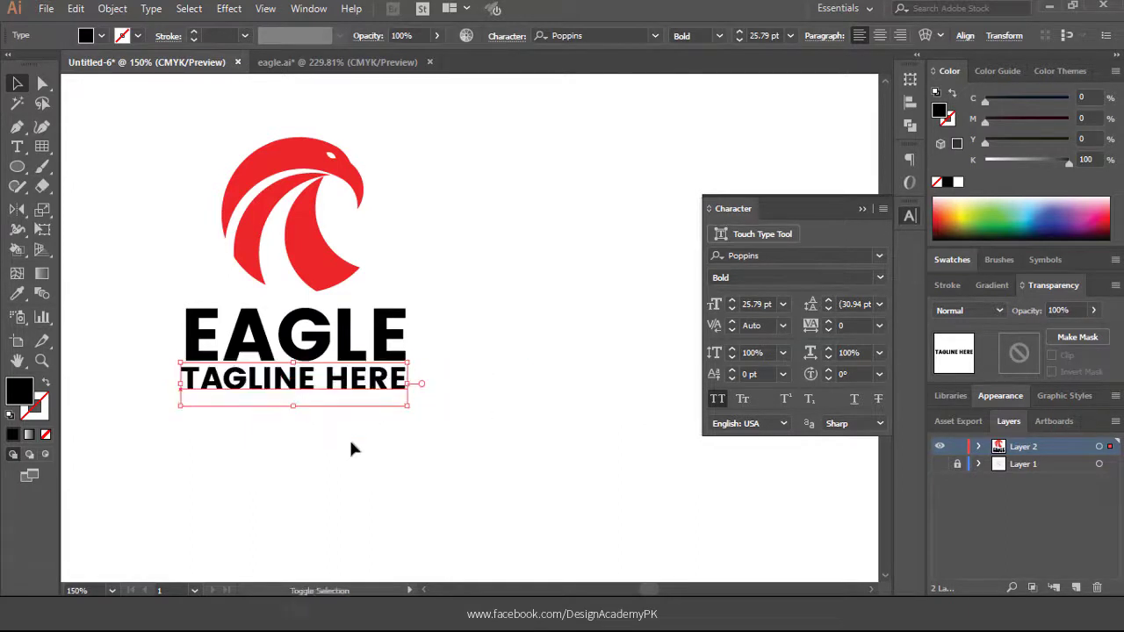
- Set the tagline's font style to Medium and rescale it to about 26.3 pt to fit under the EAGLE text
key(z)
drag(121, 230, 637, 499)
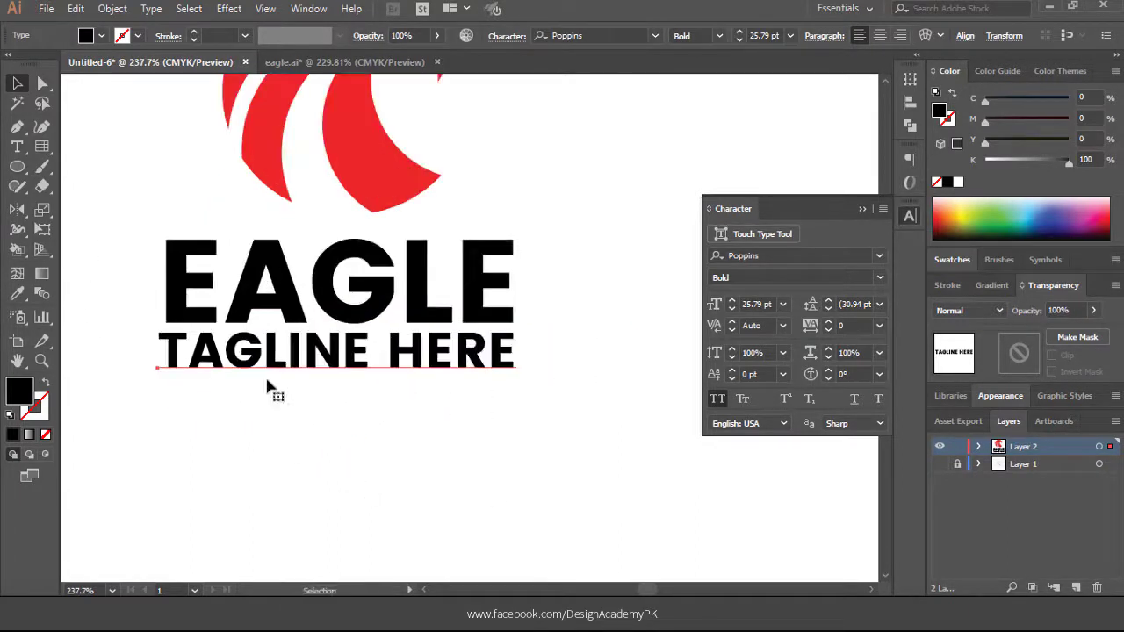
click(720, 36)
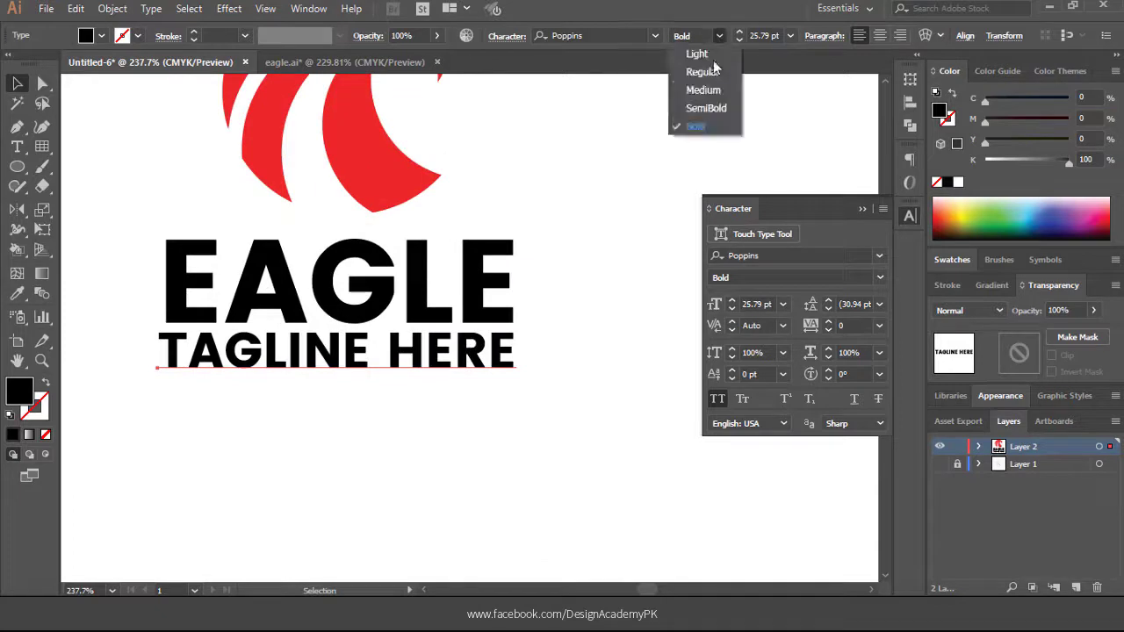
click(703, 86)
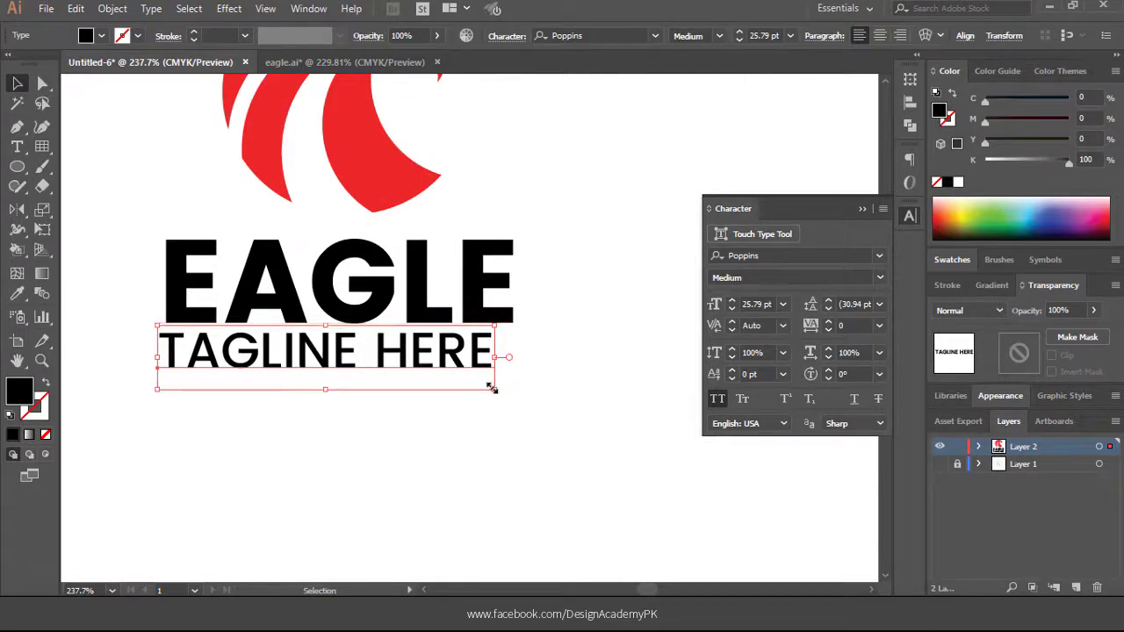
drag(493, 386, 513, 395)
mouse_move(152, 395)
mouse_down()
mouse_move(158, 384)
mouse_move(160, 394)
mouse_up()
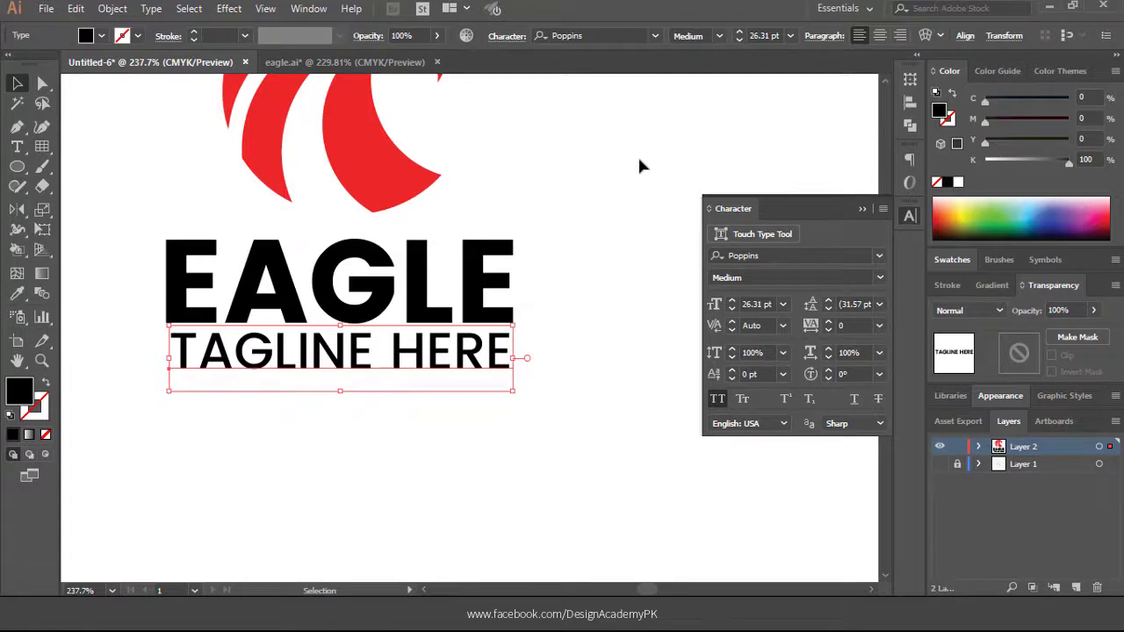
- Set the tagline's font size to exactly 26 pt
double_click(757, 37)
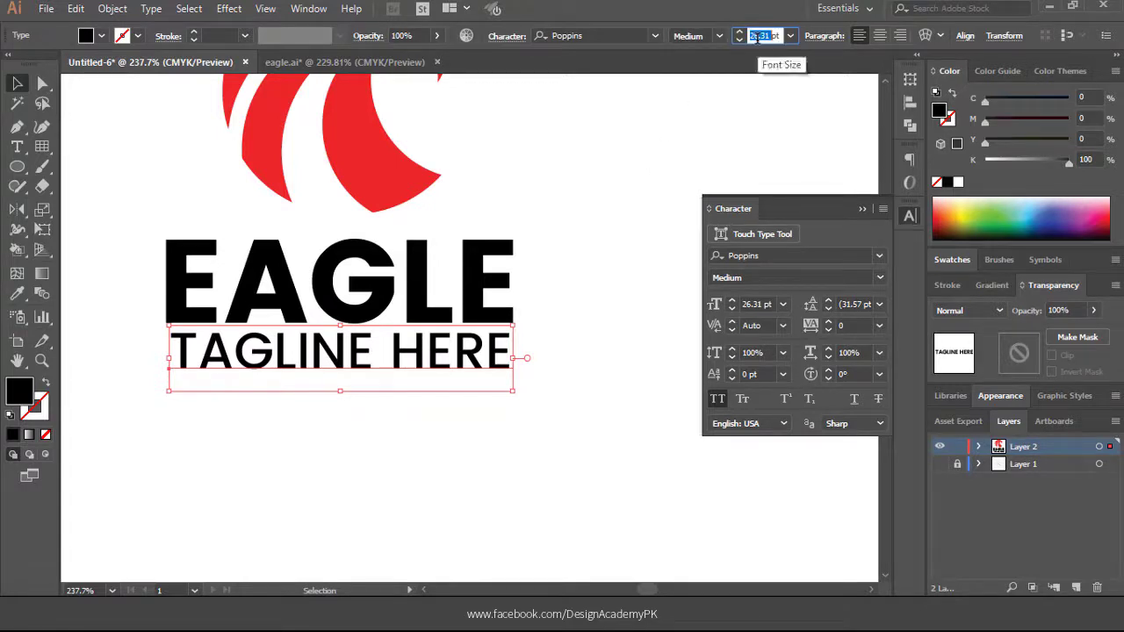
text(26)
key(Return)
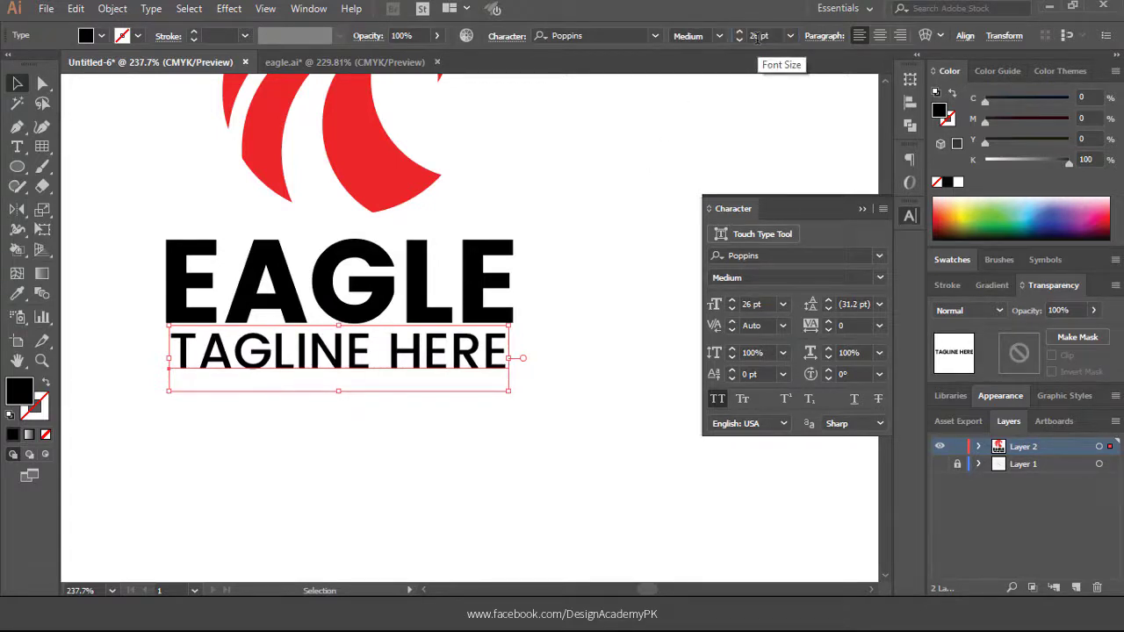
click(579, 207)
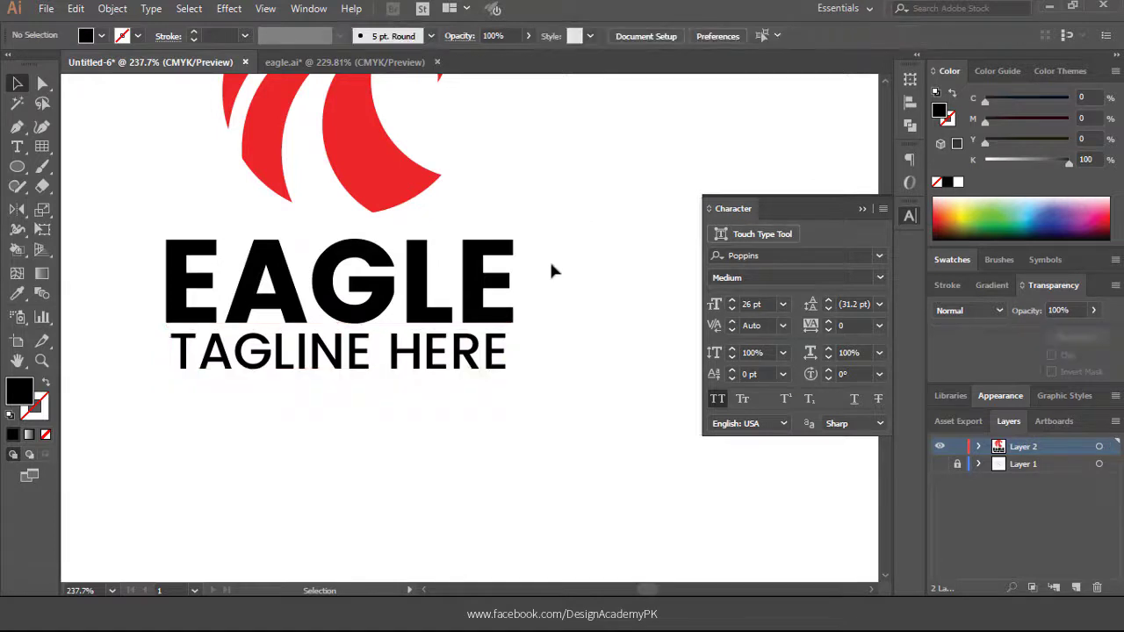
- Change the tagline's fill to grey with 66% black and deselect it
click(428, 375)
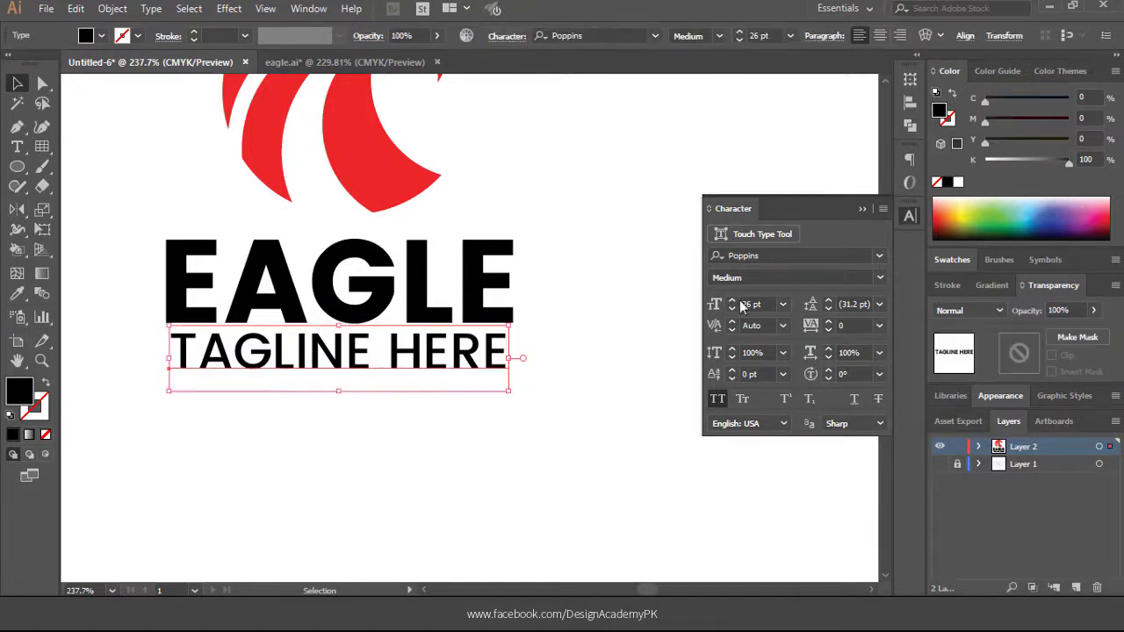
drag(1067, 162, 1039, 164)
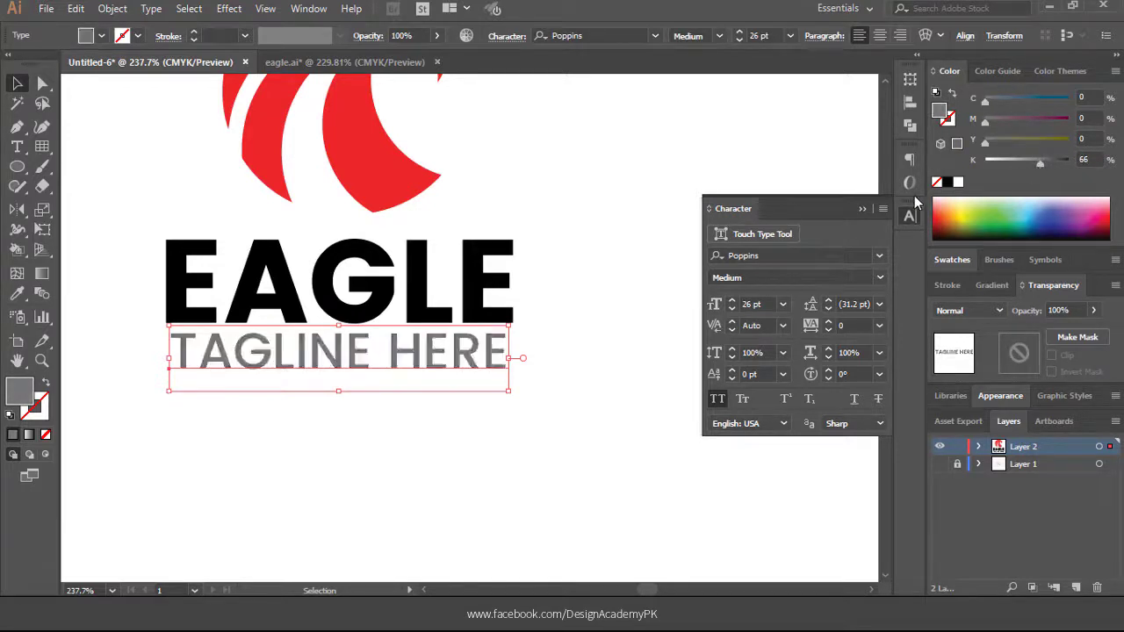
click(621, 232)
key(ctrl+minus)
key(ctrl+minus)
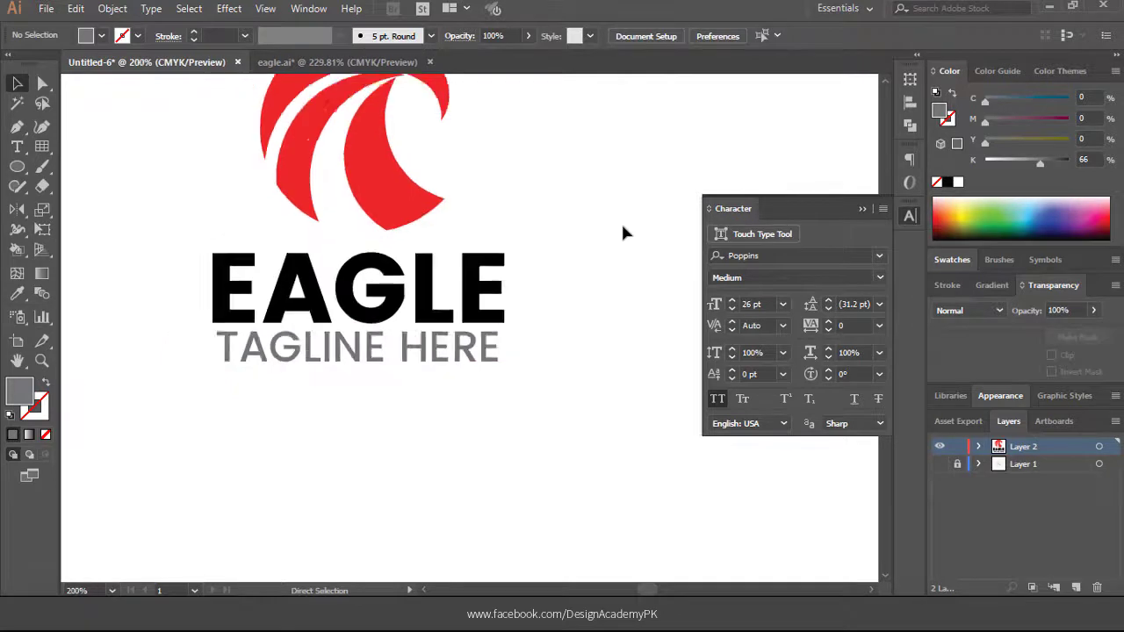
drag(538, 249, 561, 342)
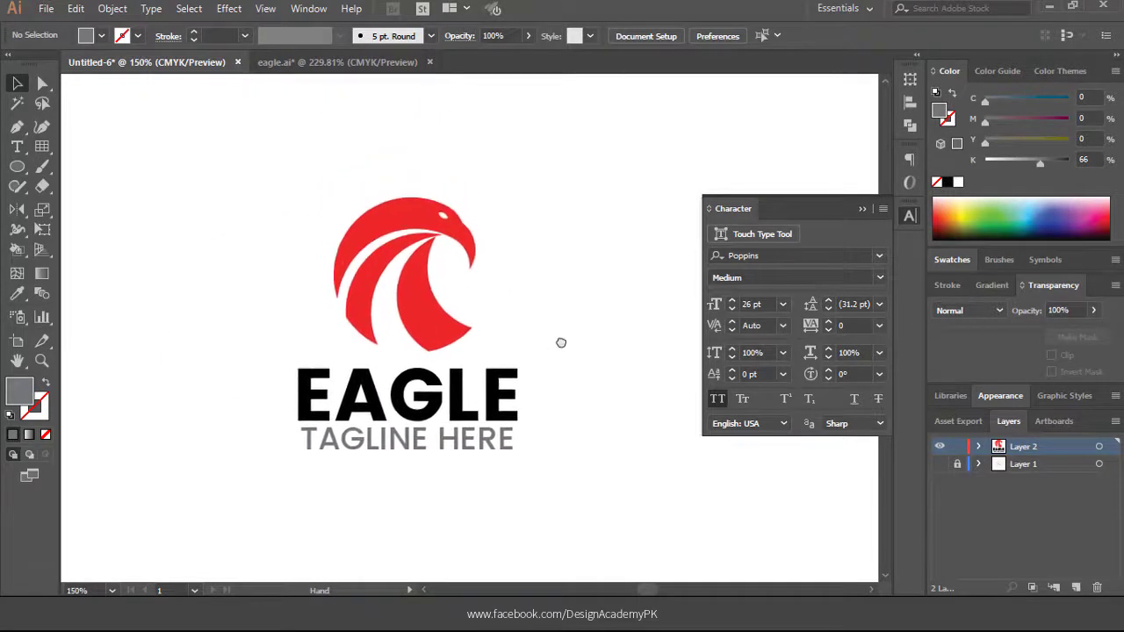